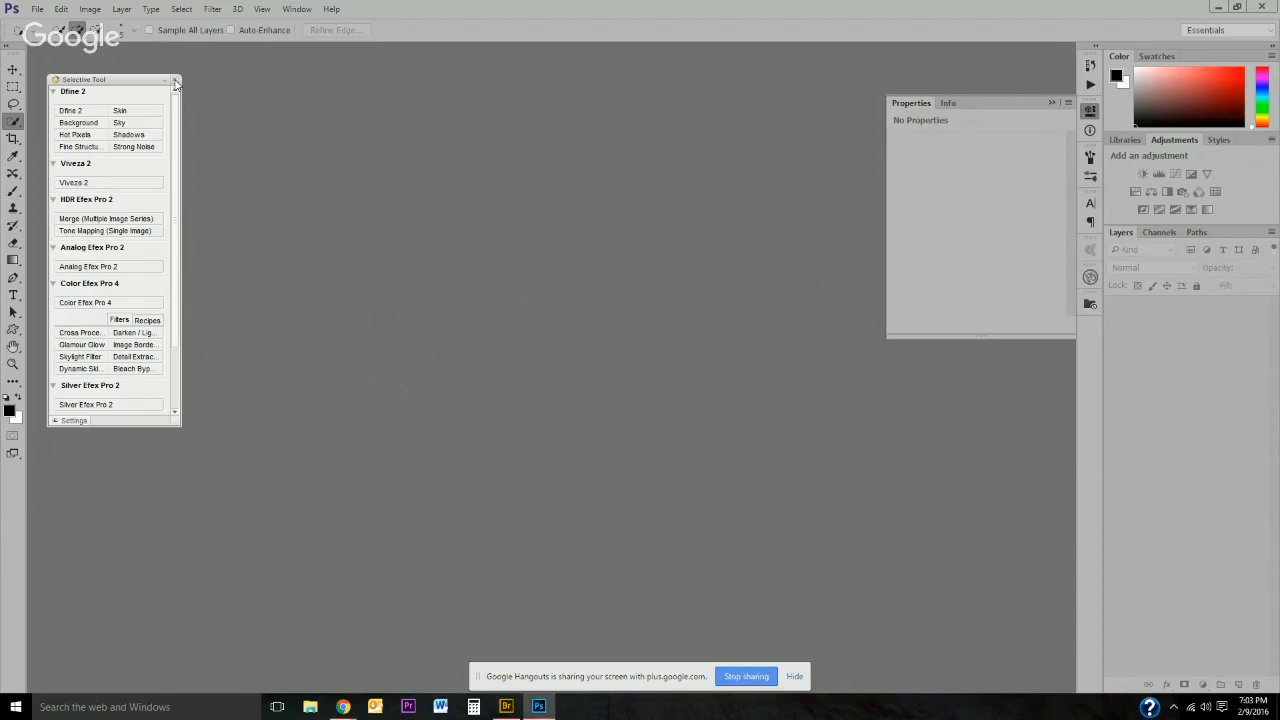
Hide the screen-sharing notice, close the floating Selective Tool window and collapse the Properties panel.
left_click(795, 676)
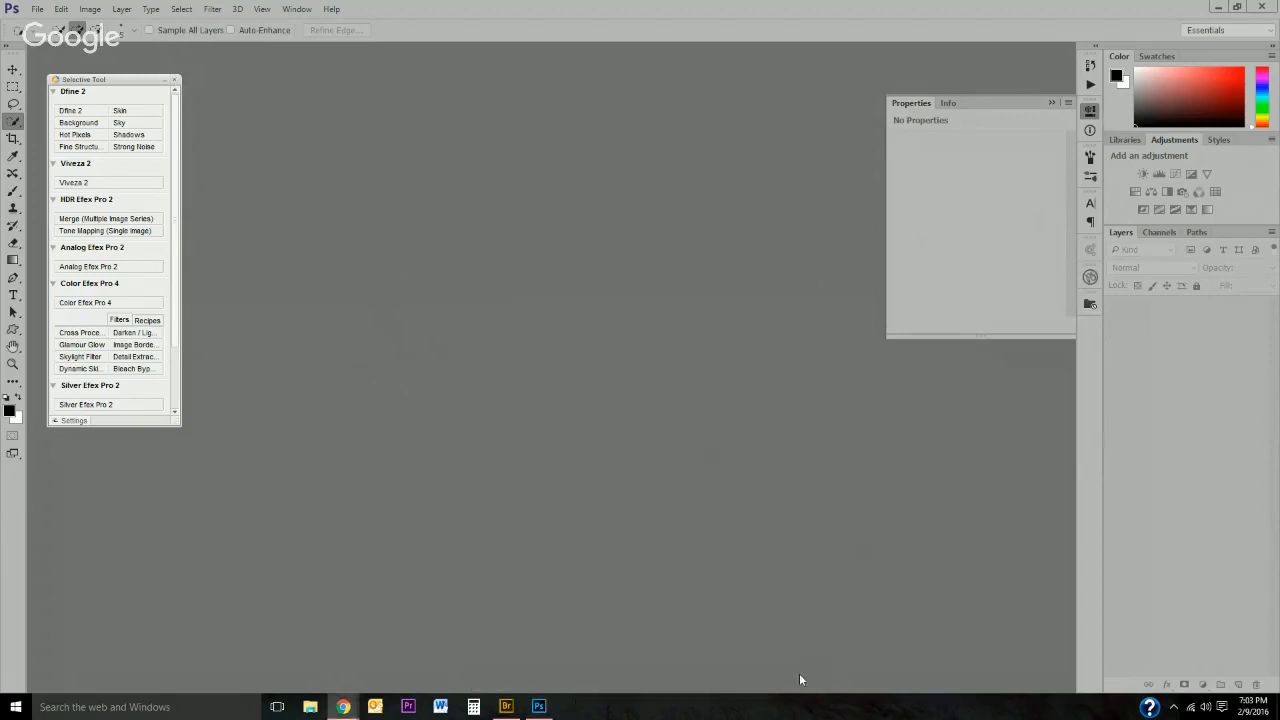
left_click(176, 80)
left_click(1051, 102)
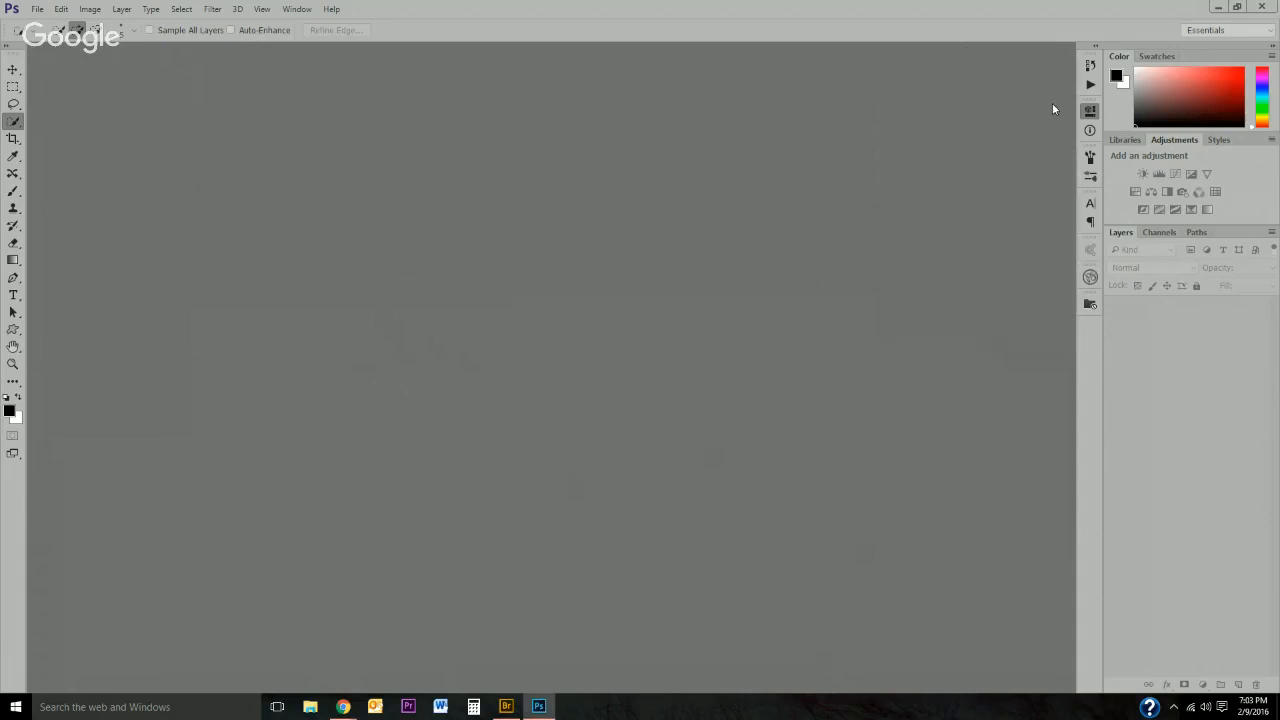
Choose the Essentials workspace and reset it to its default panel layout.
left_click(1240, 32)
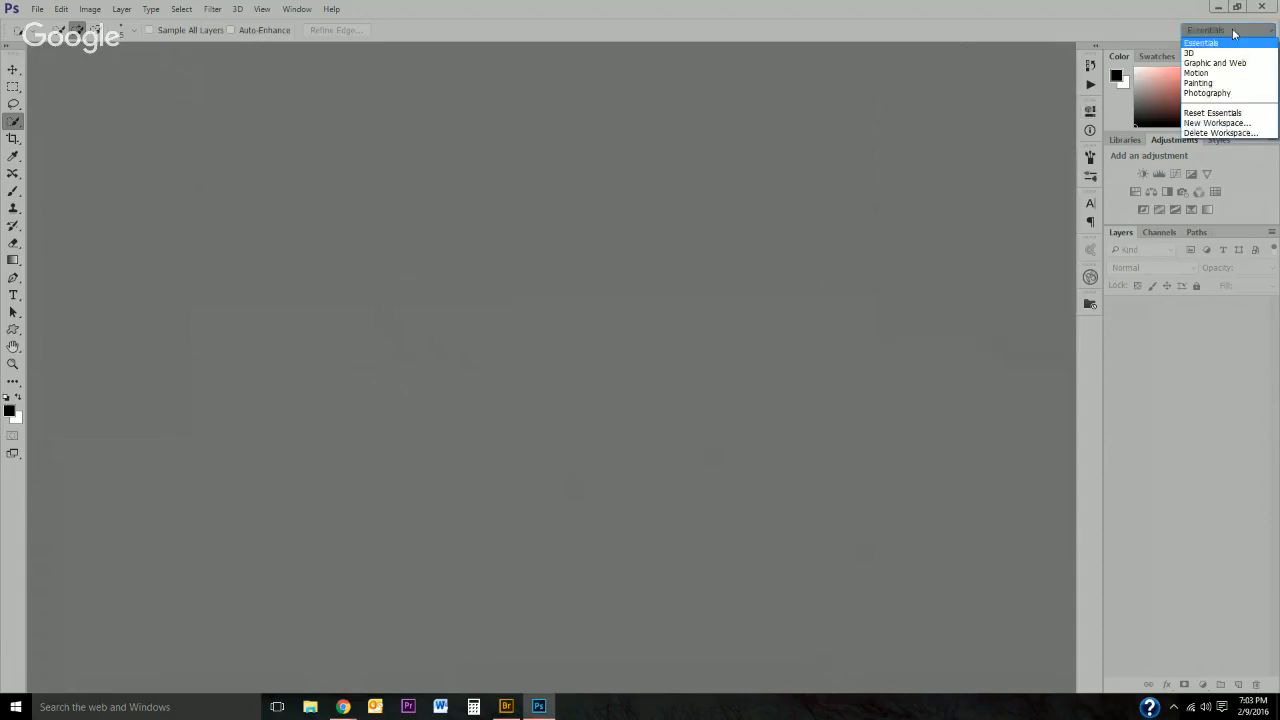
left_click(1220, 46)
left_click(1222, 31)
left_click(1211, 113)
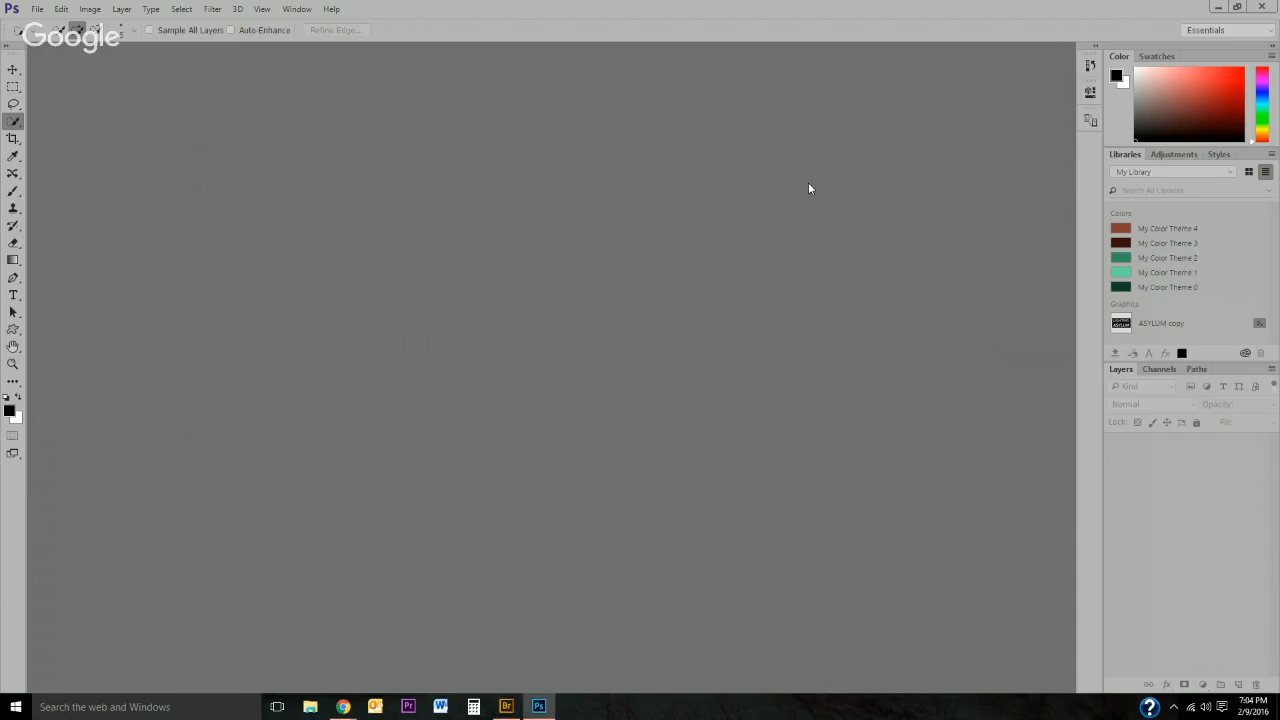
left_click(1268, 32)
left_click(1245, 36)
Activate the Move, Rectangular Marquee, Lasso, Quick Selection and Crop tools in turn to compare their options, ending on the Move tool.
left_click(16, 76)
left_click(12, 70)
left_click(13, 87)
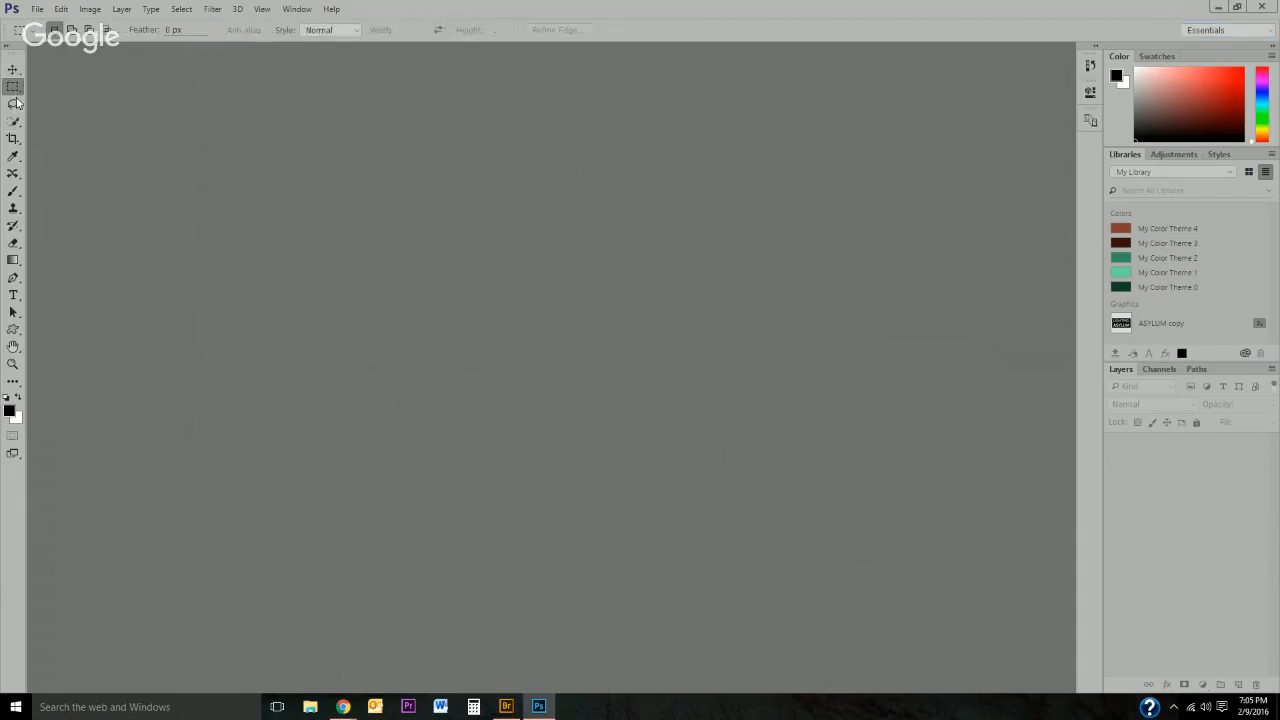
left_click(13, 104)
left_click(13, 121)
left_click(13, 138)
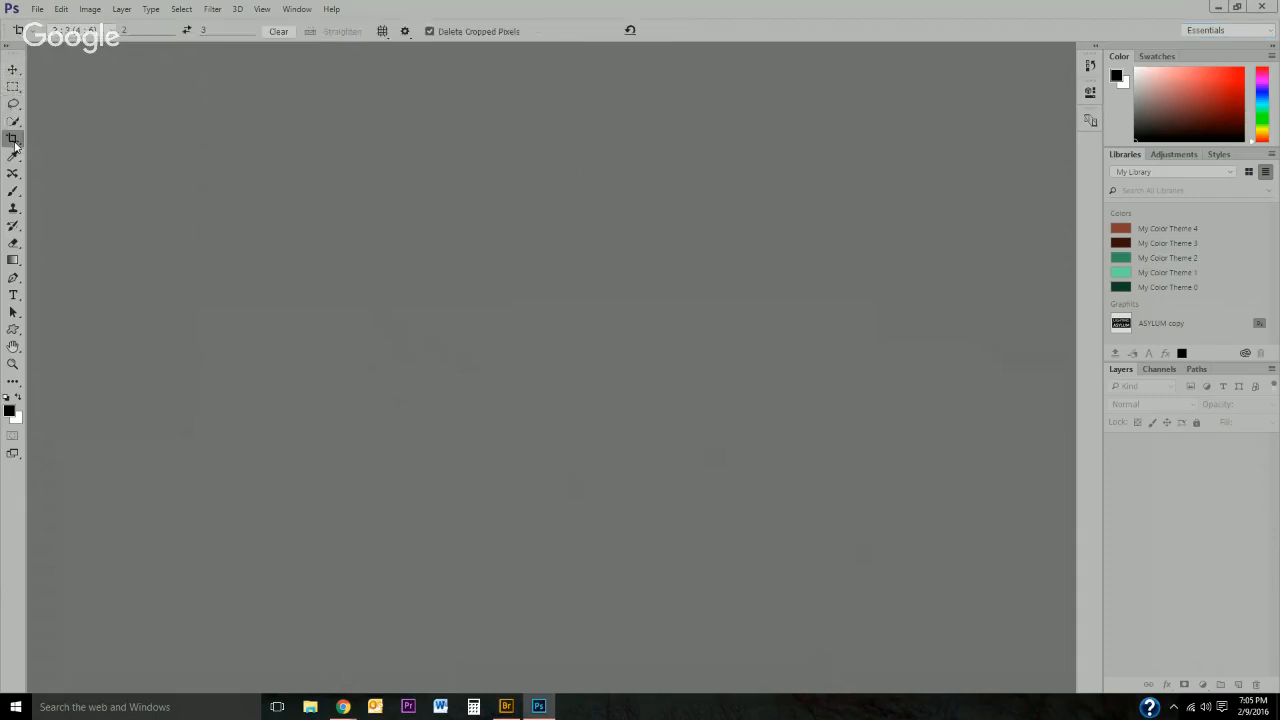
left_click(13, 70)
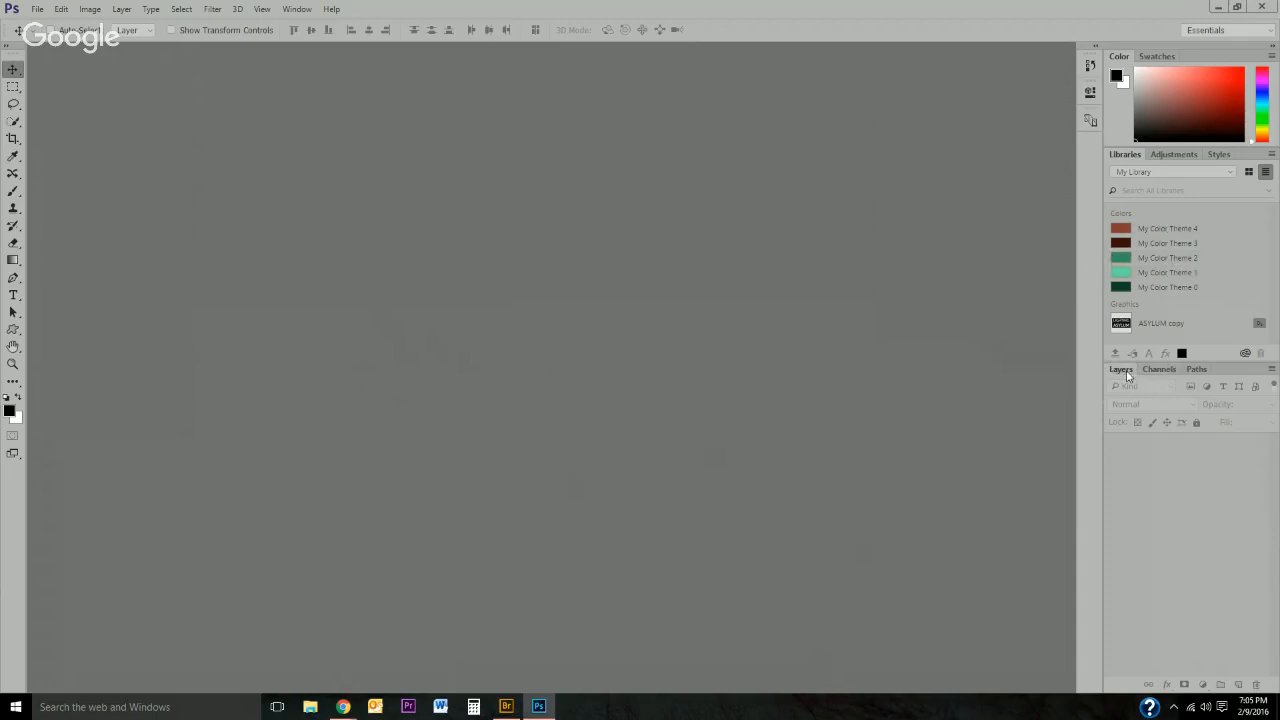
Float the Layers panel over the canvas, peek at the collapsed History panel, and dock Layers back beside Channels and Paths.
left_click_drag(1127, 374, 779, 147)
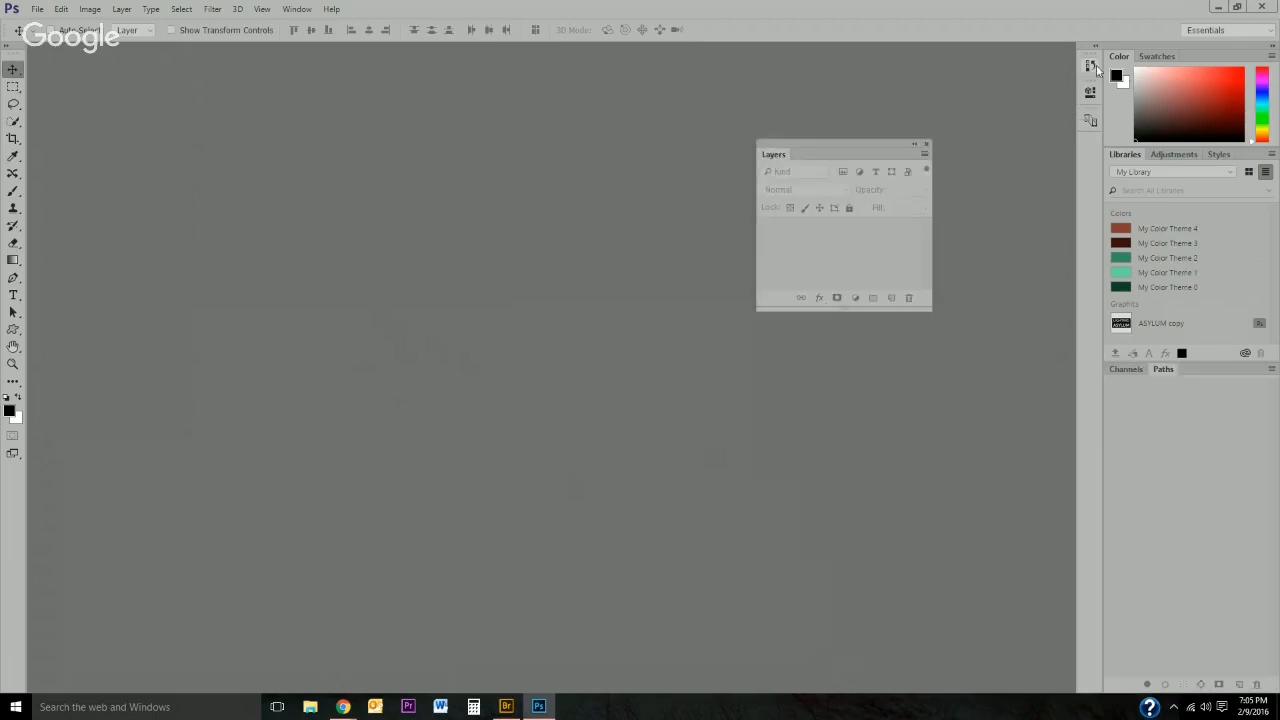
left_click(1090, 65)
left_click(1090, 65)
left_click_drag(784, 163, 1110, 368)
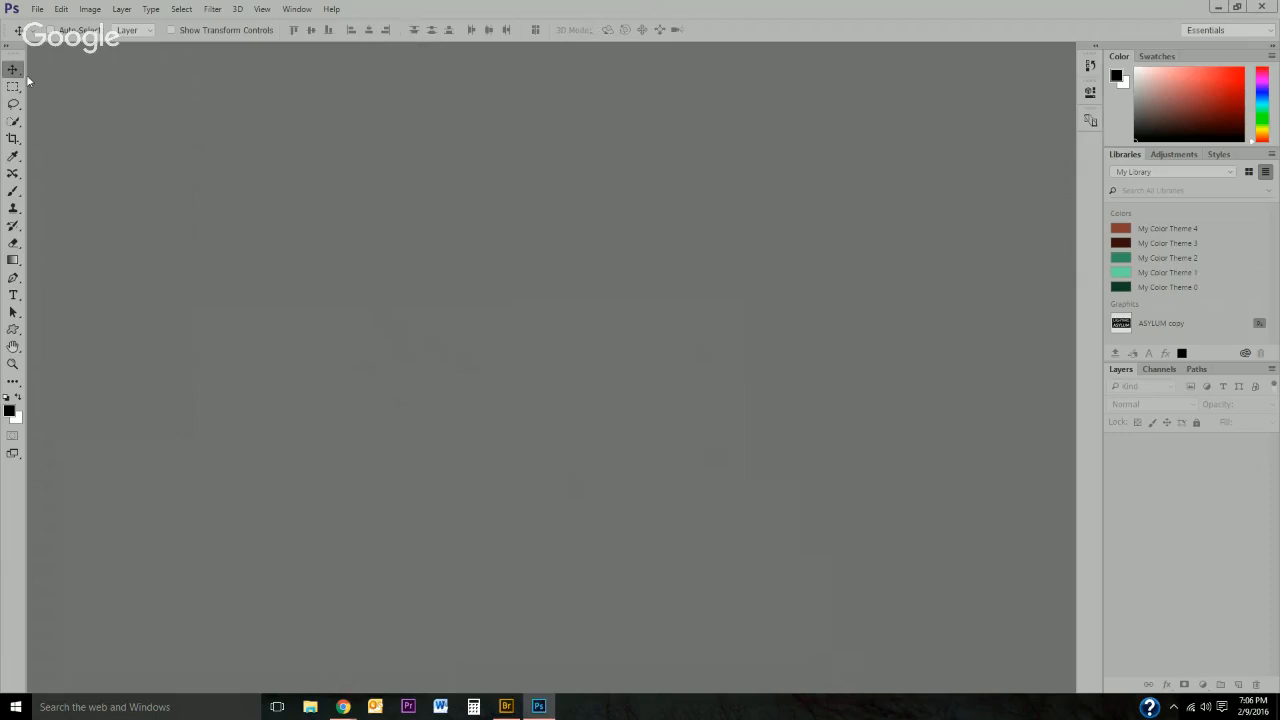
Activate the Brush tool and examine its size, hardness and brush presets.
left_click(13, 191)
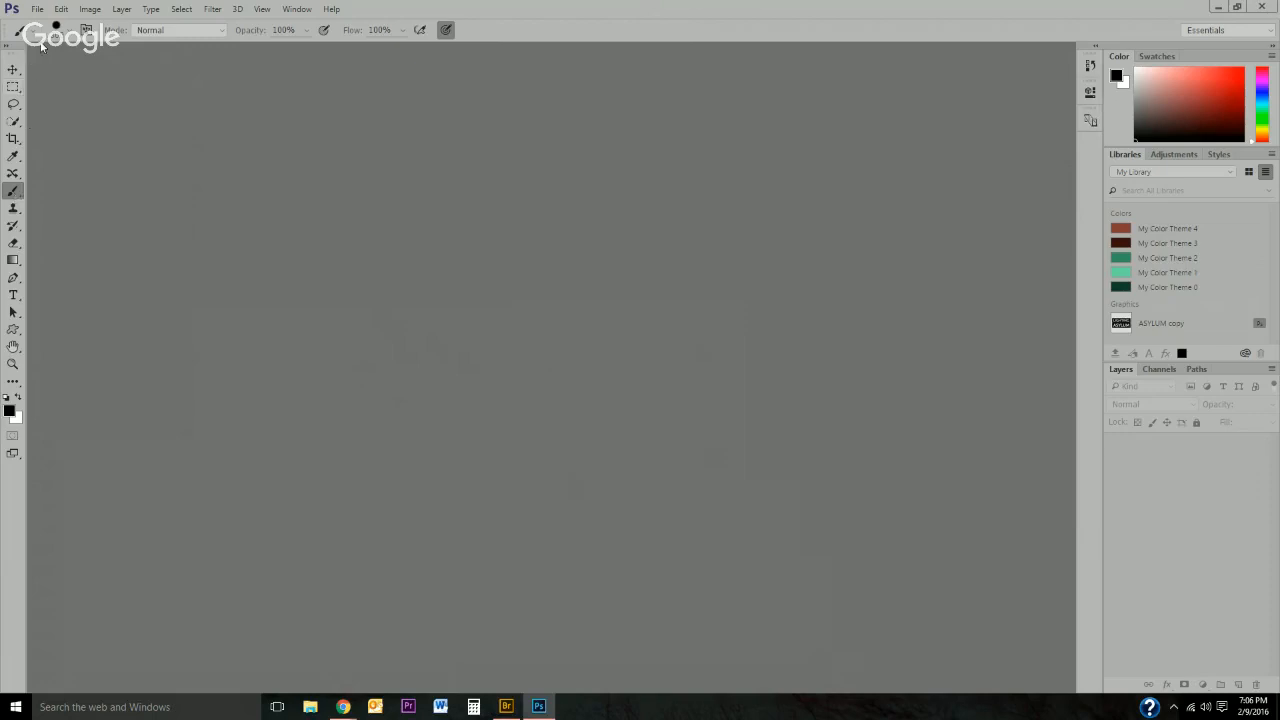
left_click(70, 30)
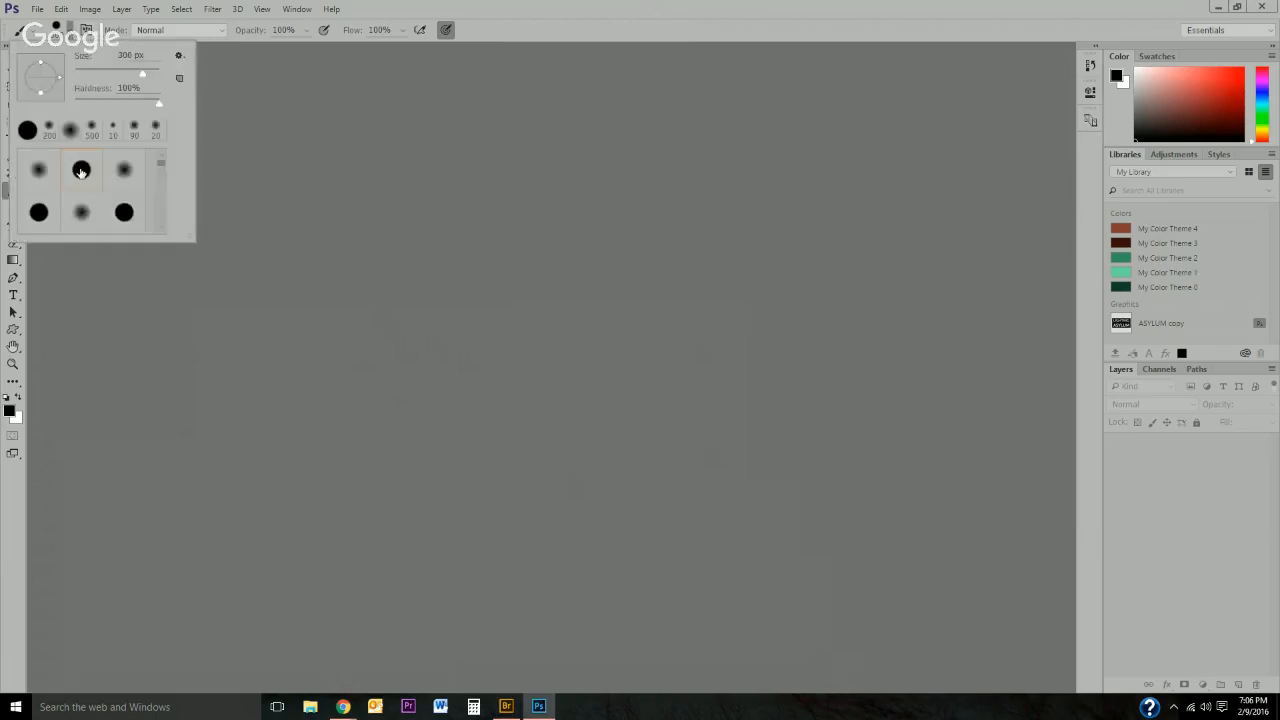
left_click(393, 234)
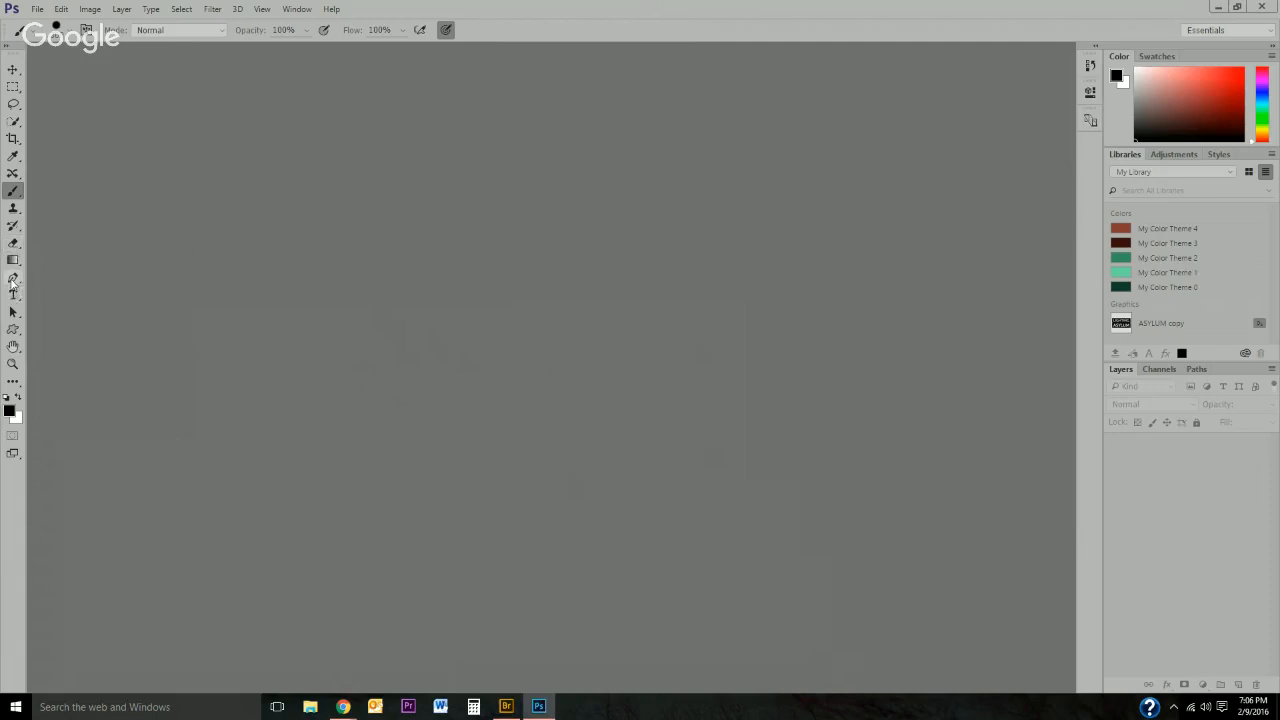
Activate the Crop tool to check its ratio presets, and look over the available layer commands.
left_click(13, 138)
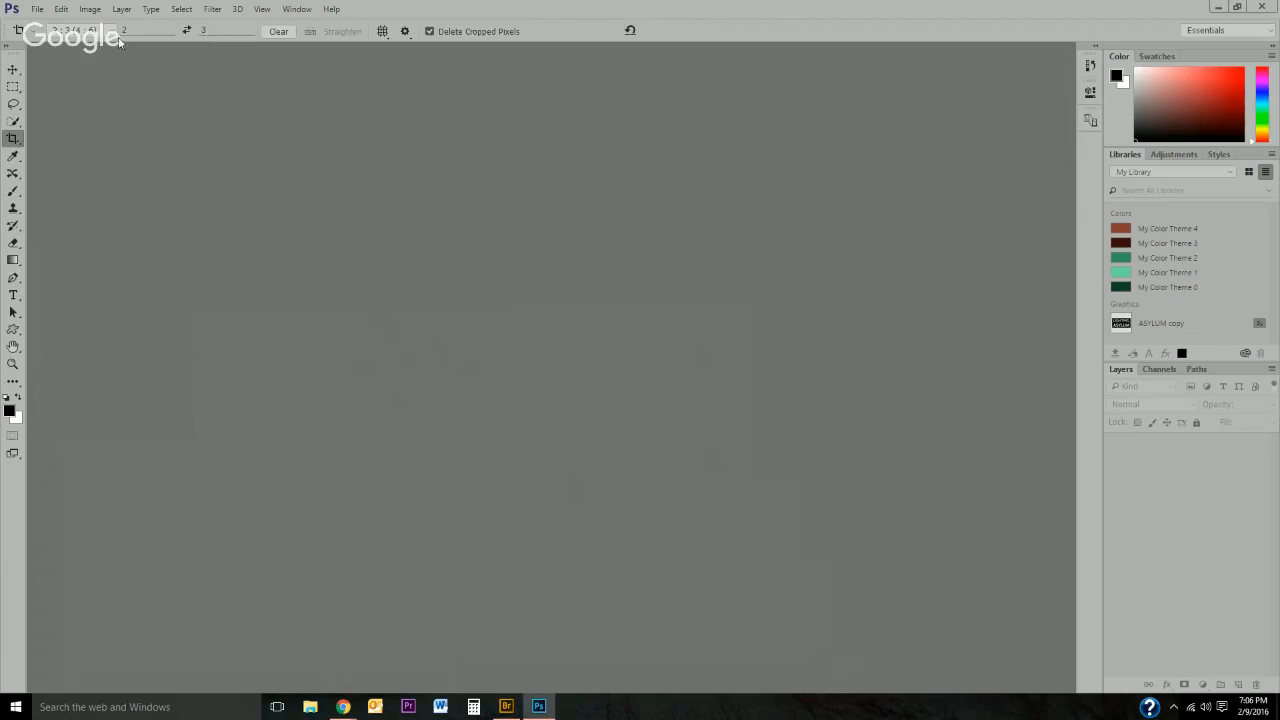
left_click(114, 31)
left_click(114, 37)
left_click(122, 12)
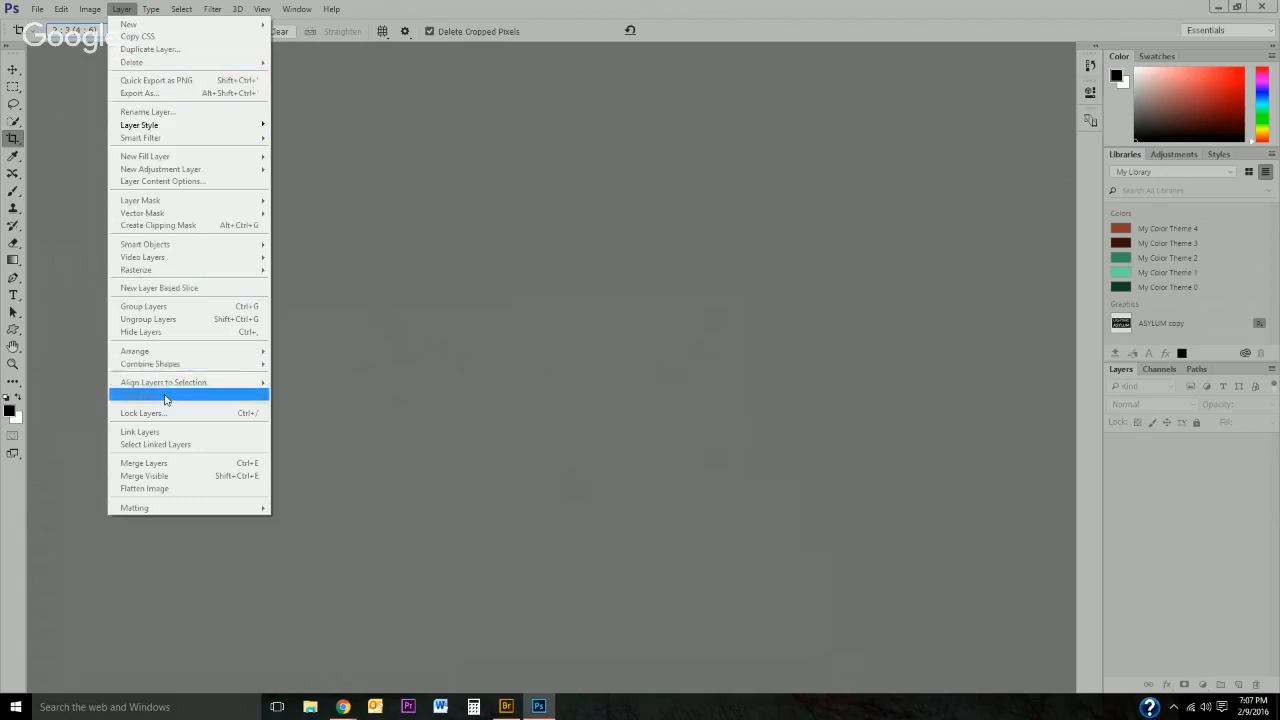
left_click(423, 276)
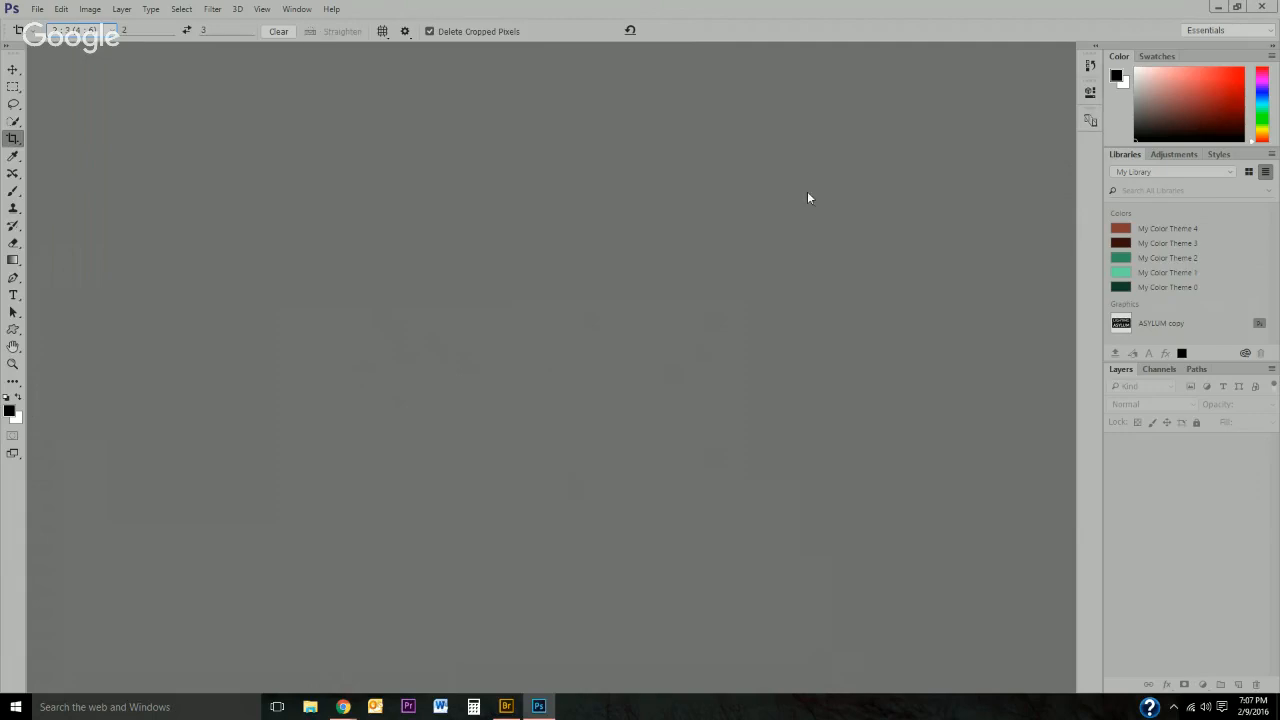
Open the recent file New_trash_carts-c.jpg.
left_click(37, 9)
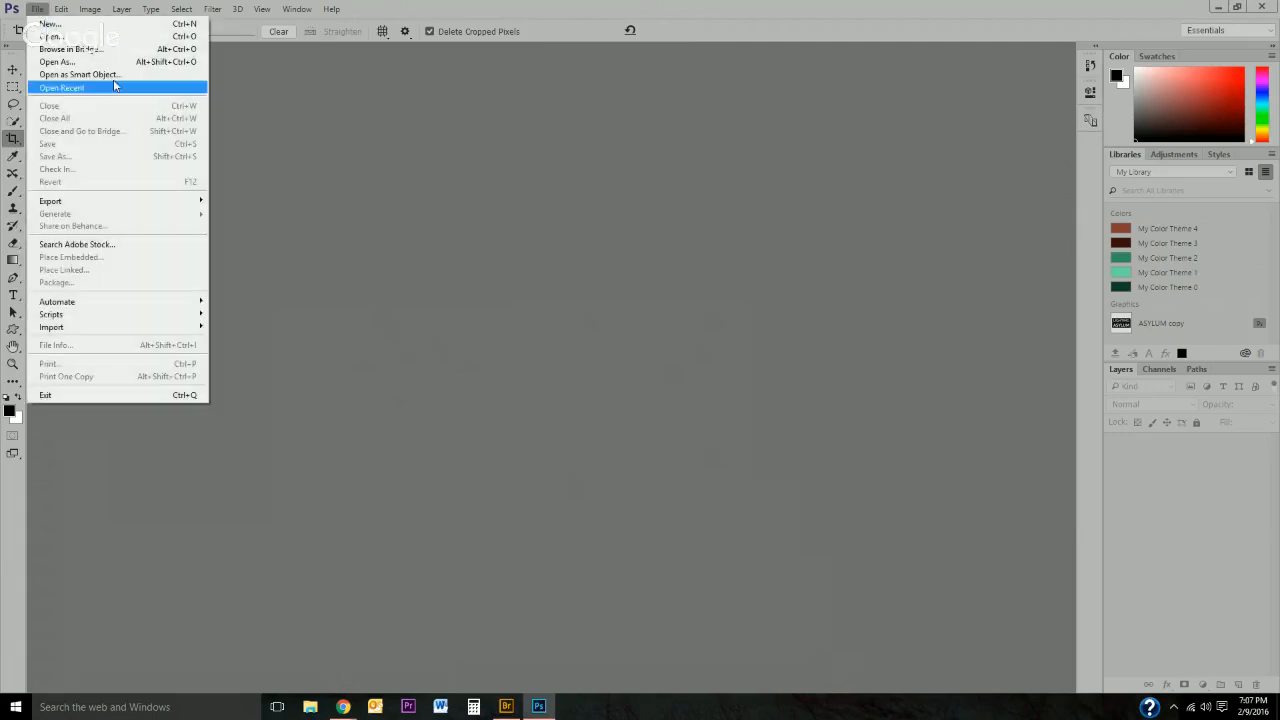
mouse_move(92, 93)
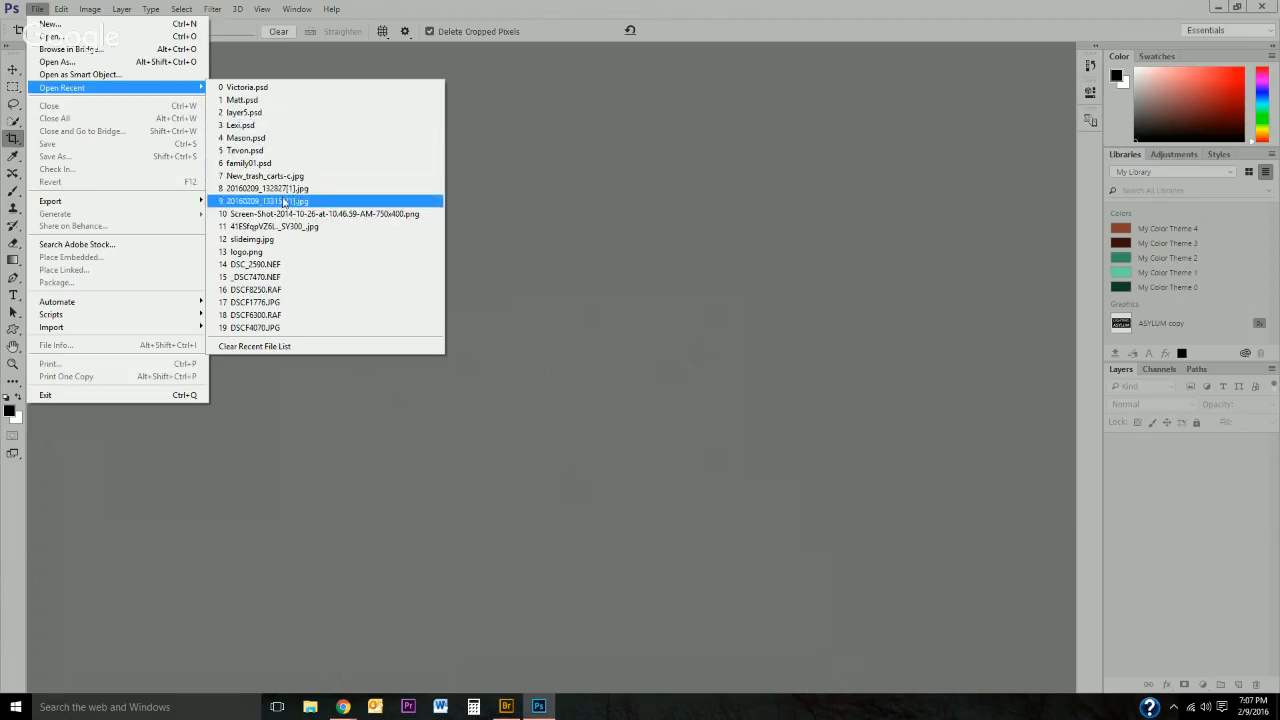
left_click(283, 178)
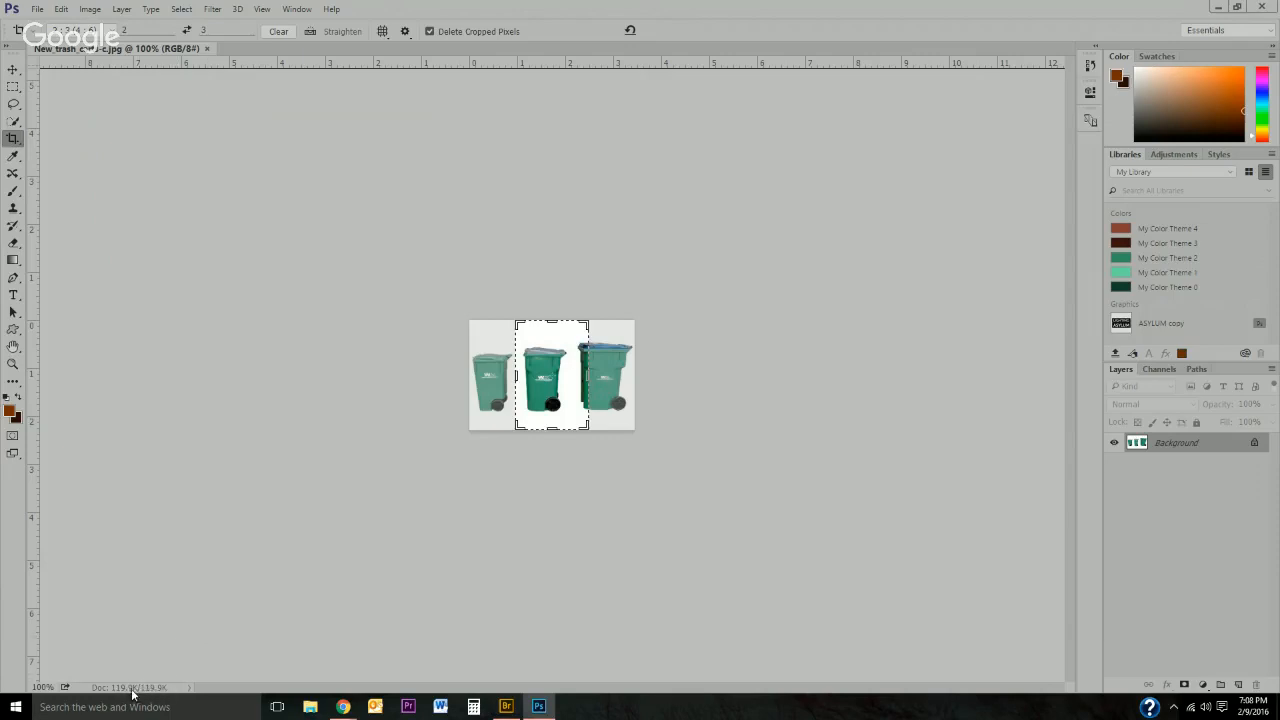
Review which document information the status readout can display, and close the trash carts image.
left_click(190, 688)
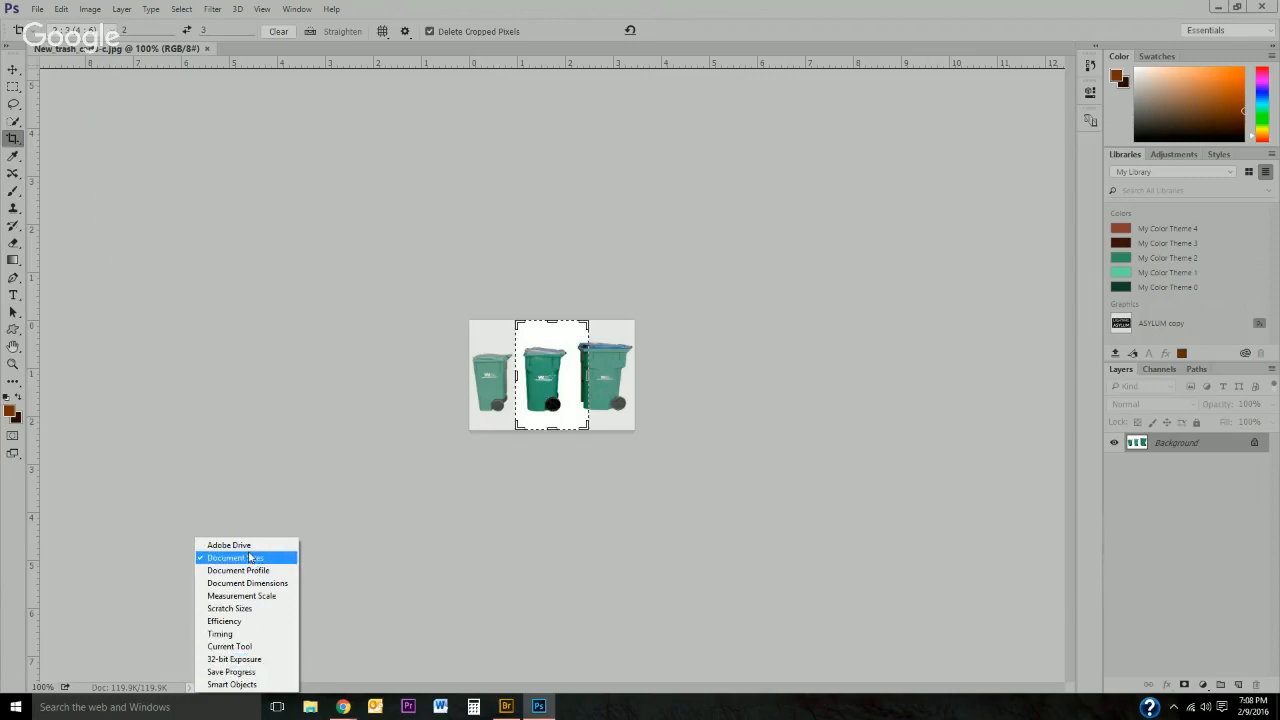
left_click(360, 607)
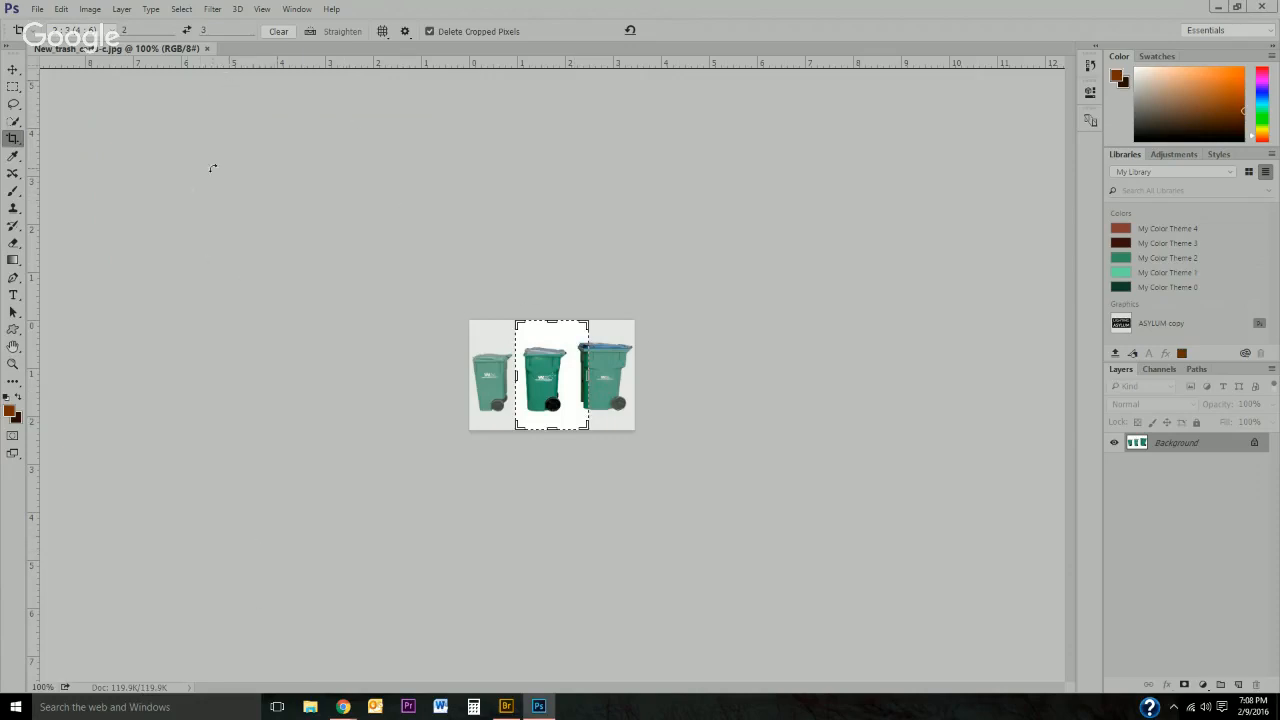
left_click(207, 49)
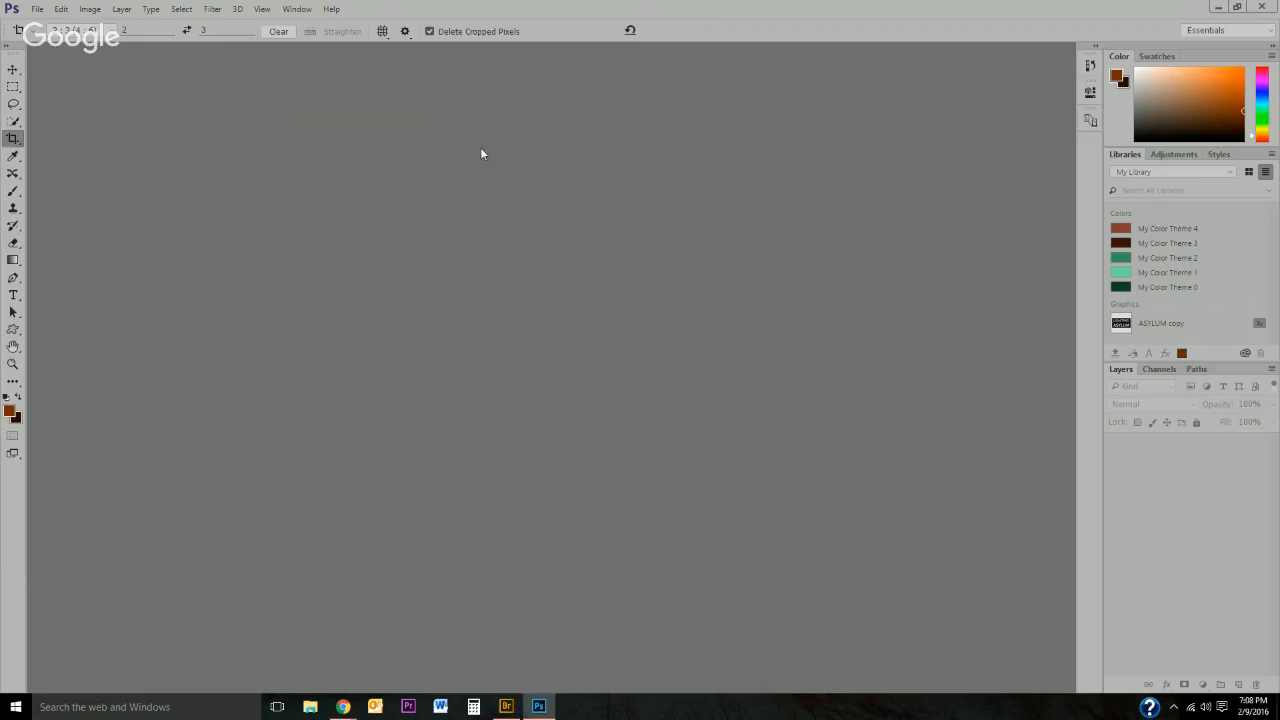
Review the available workspaces and switch to the 3D workspace.
left_click(1272, 34)
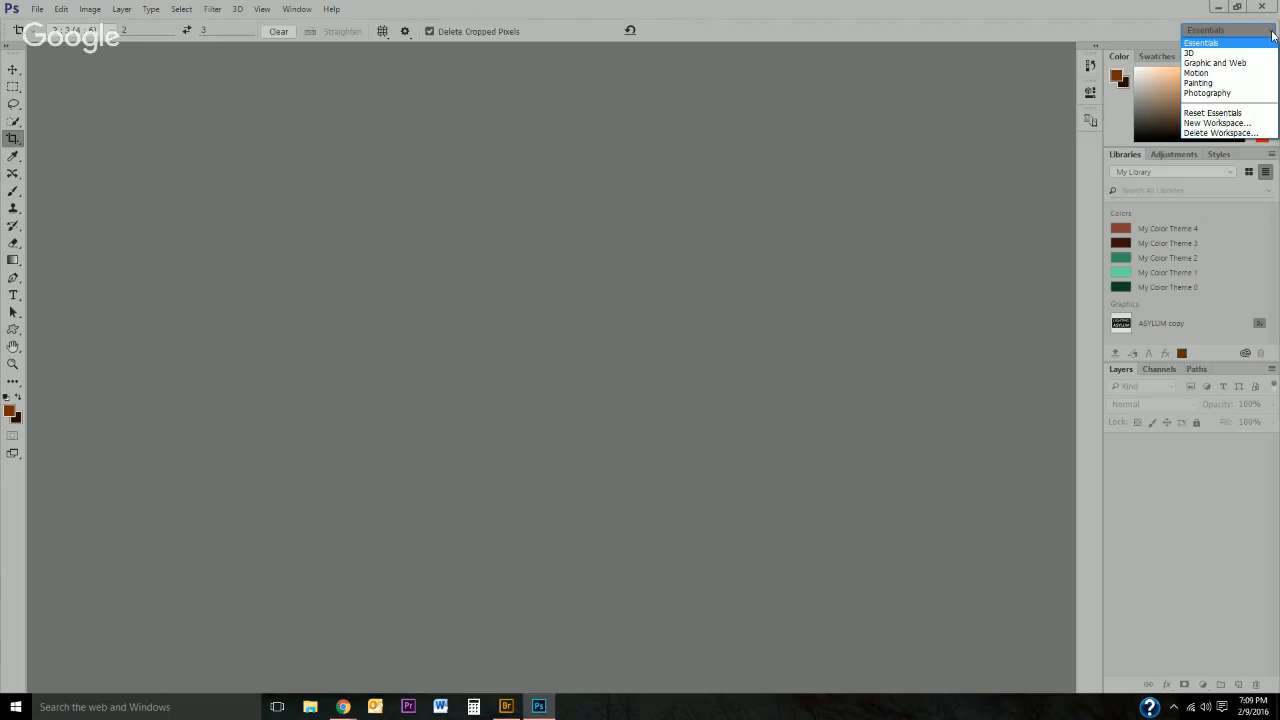
left_click(958, 76)
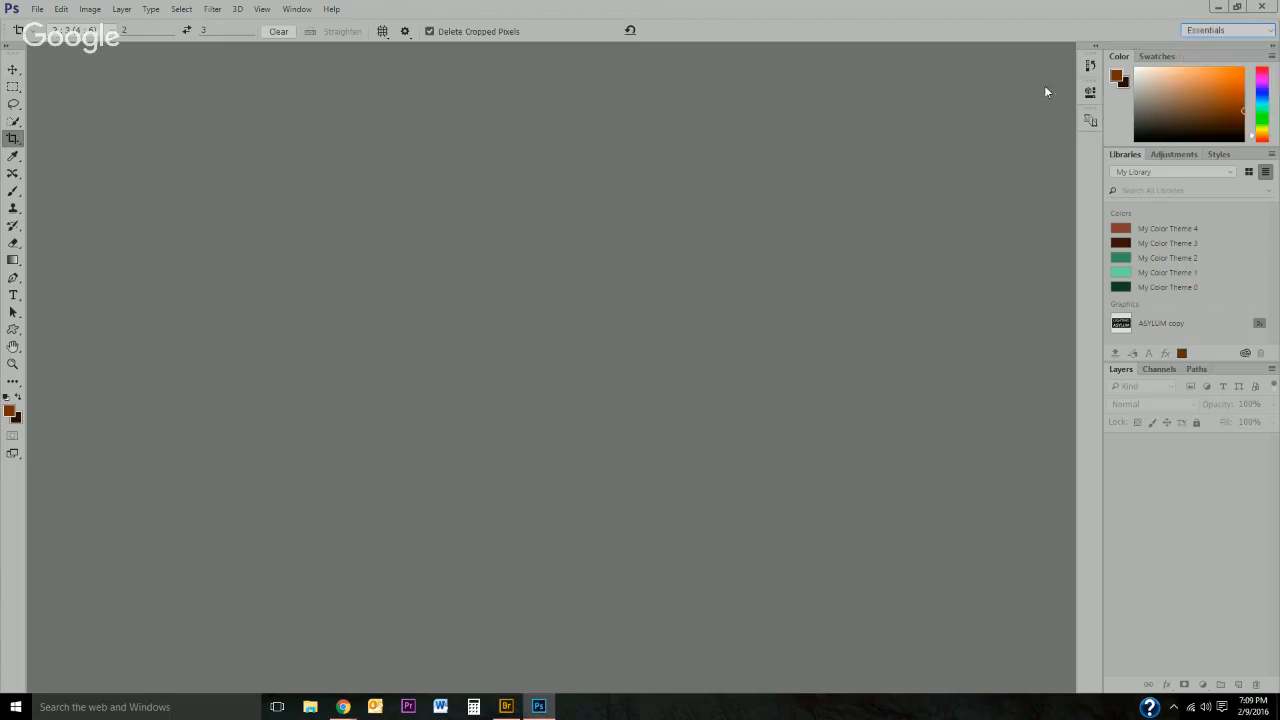
left_click(1272, 35)
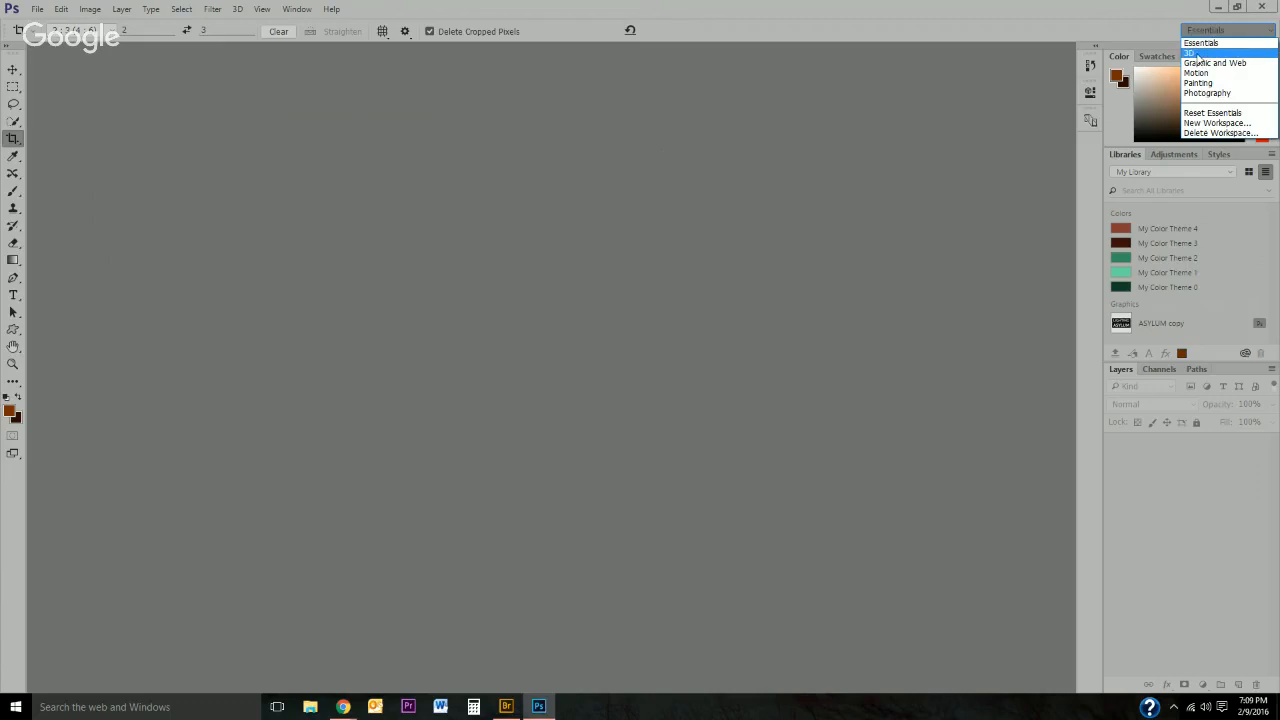
left_click(1198, 53)
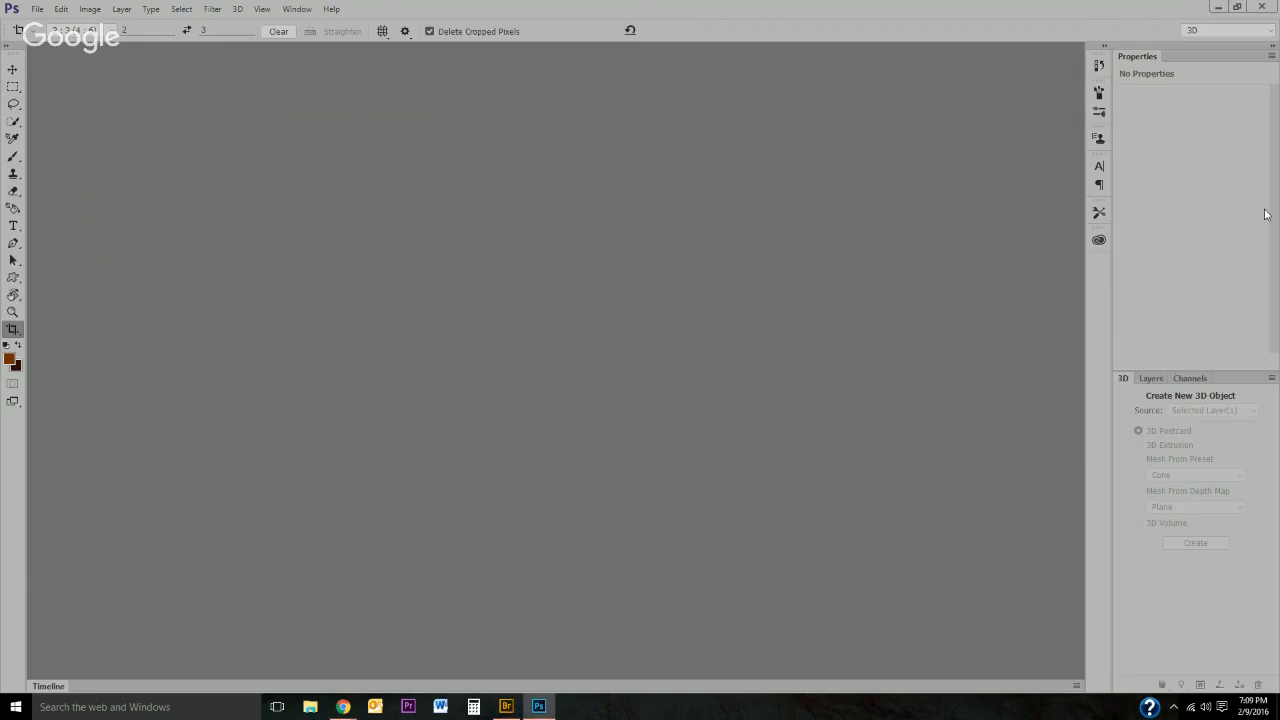
Switch to the Graphic and Web workspace and from there to the Motion workspace to compare their layouts.
left_click(1256, 31)
left_click(1236, 63)
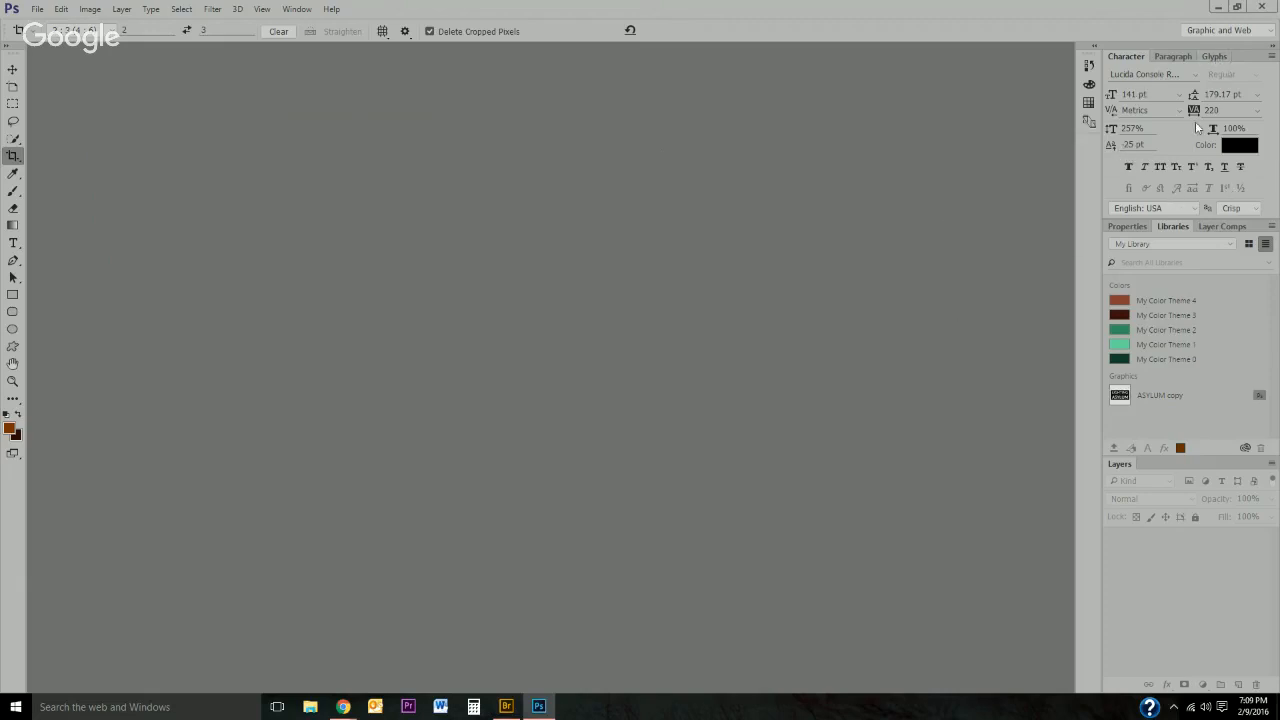
left_click(1244, 31)
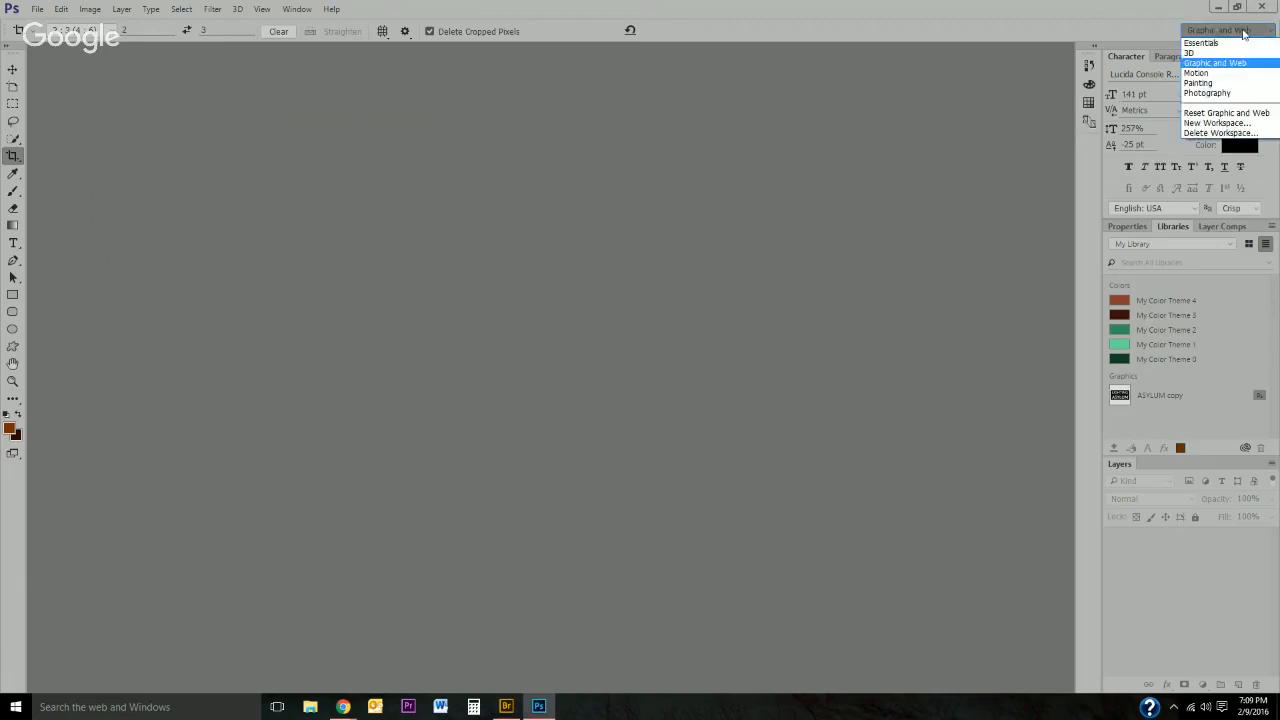
left_click(1209, 76)
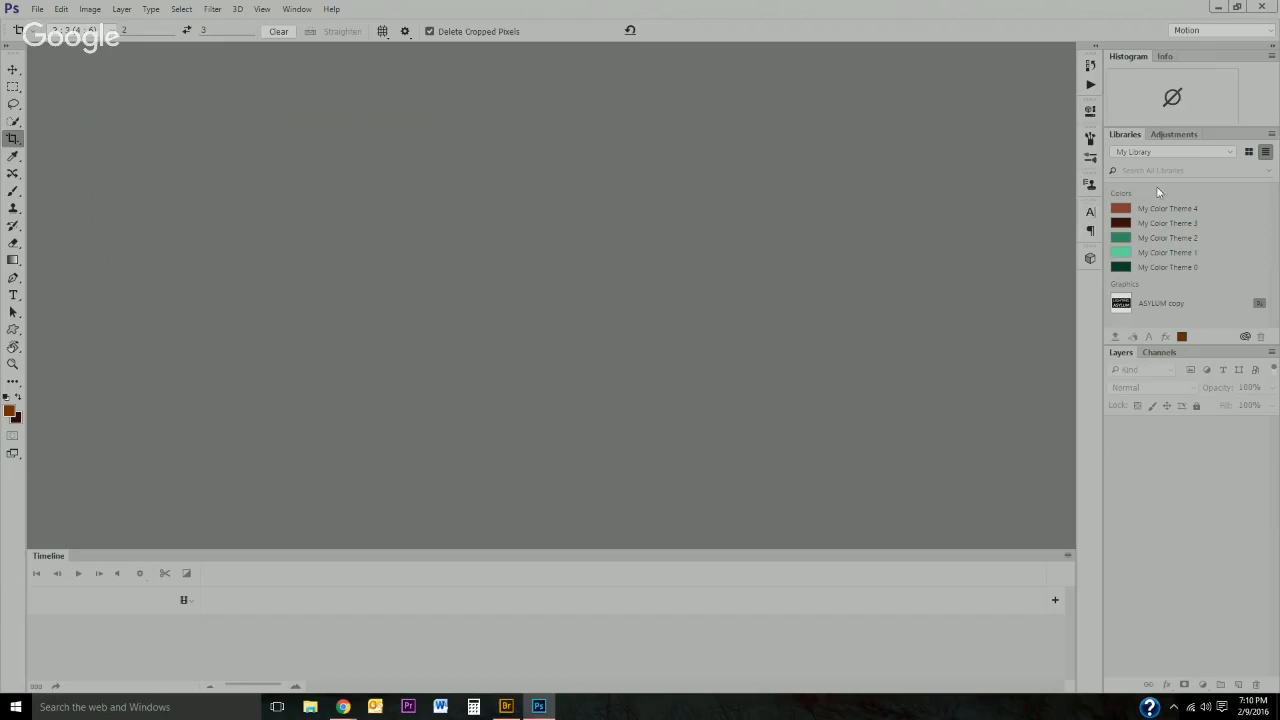
View the Painting workspace and switch to the Photography workspace.
left_click(1228, 33)
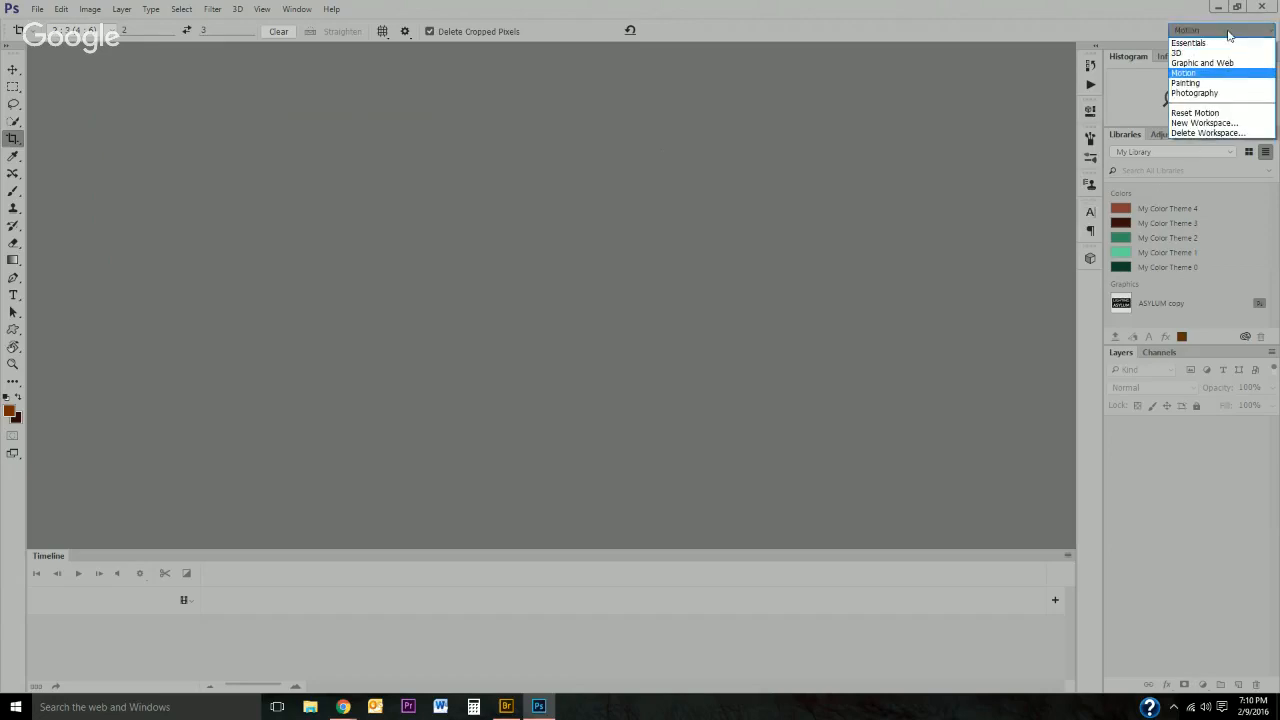
left_click(1202, 84)
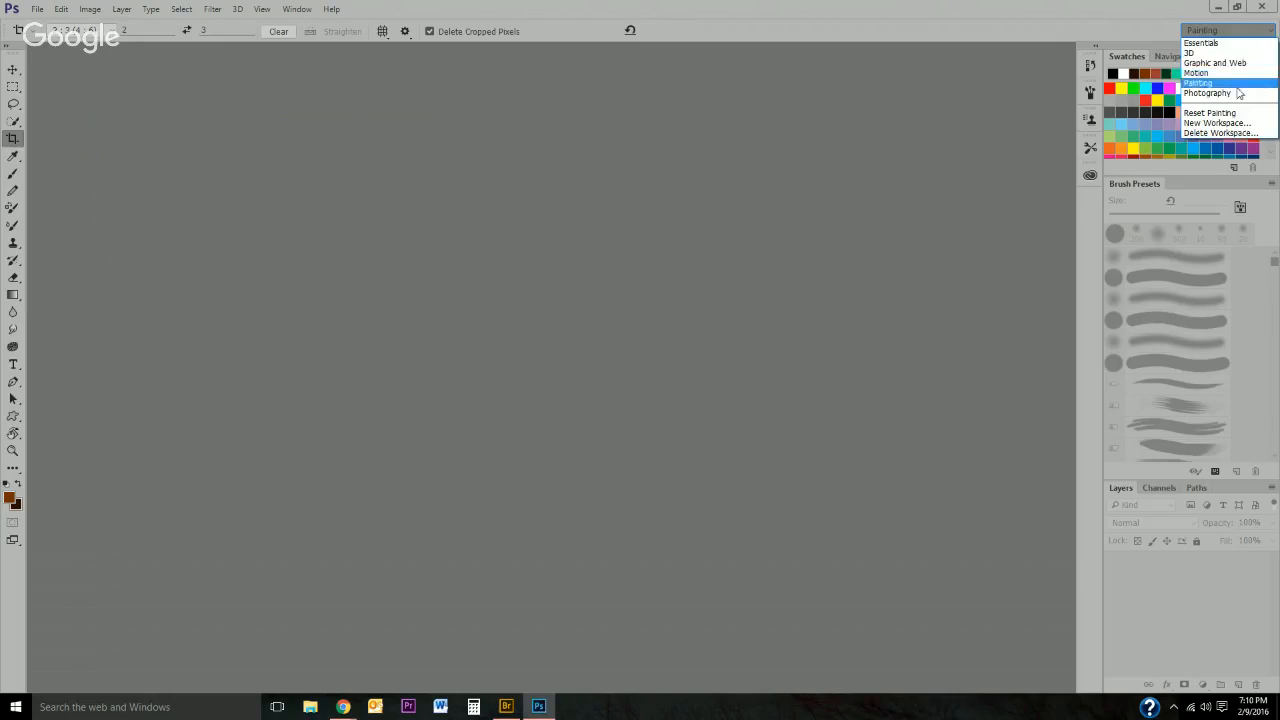
left_click(1240, 93)
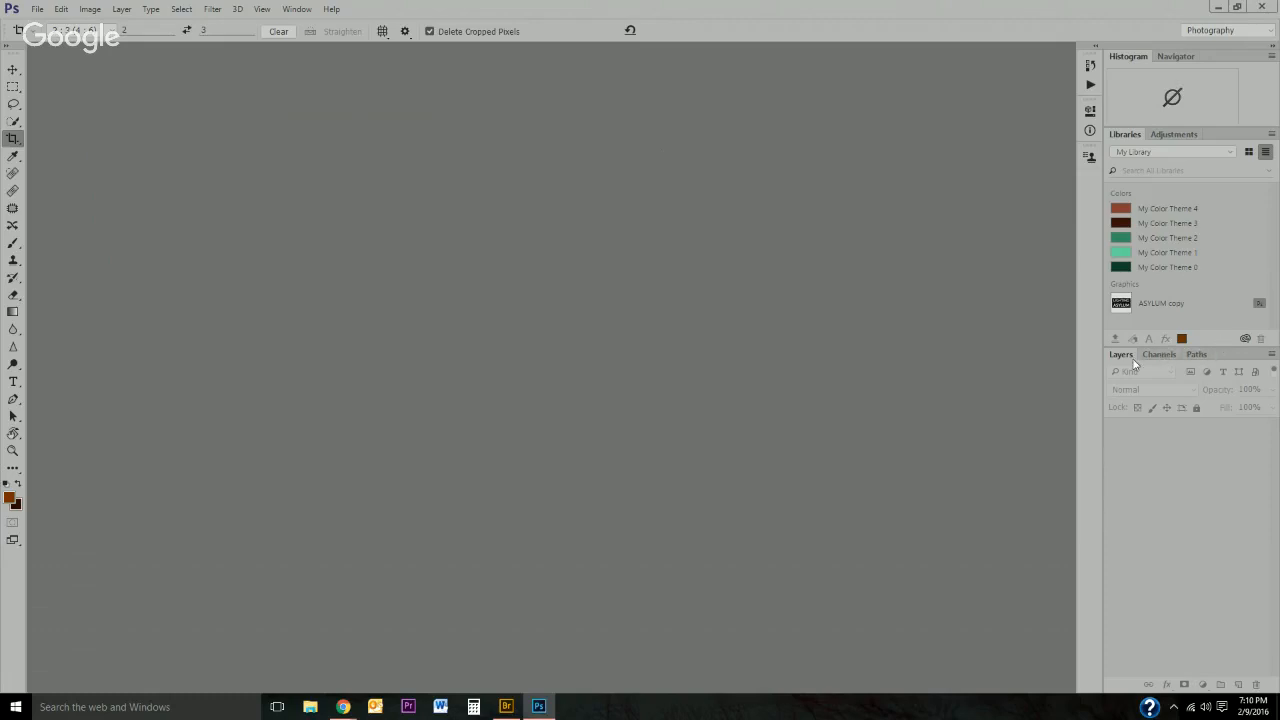
Move the Layers panel out of its group to beside the toolbox and stretch it to the full canvas height.
left_click_drag(1128, 357, 52, 52)
left_click_drag(118, 386, 167, 688)
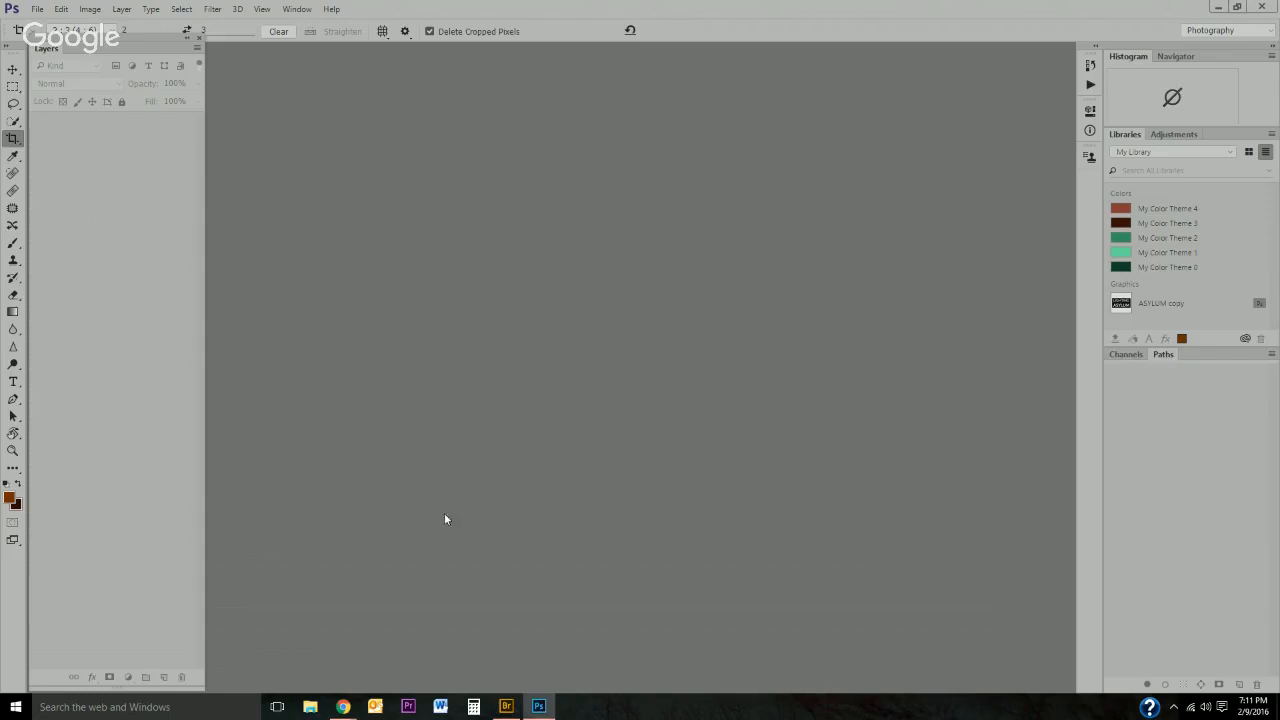
Close the Navigator panel so only Histogram remains in its group.
left_click(1177, 57)
right_click(1179, 57)
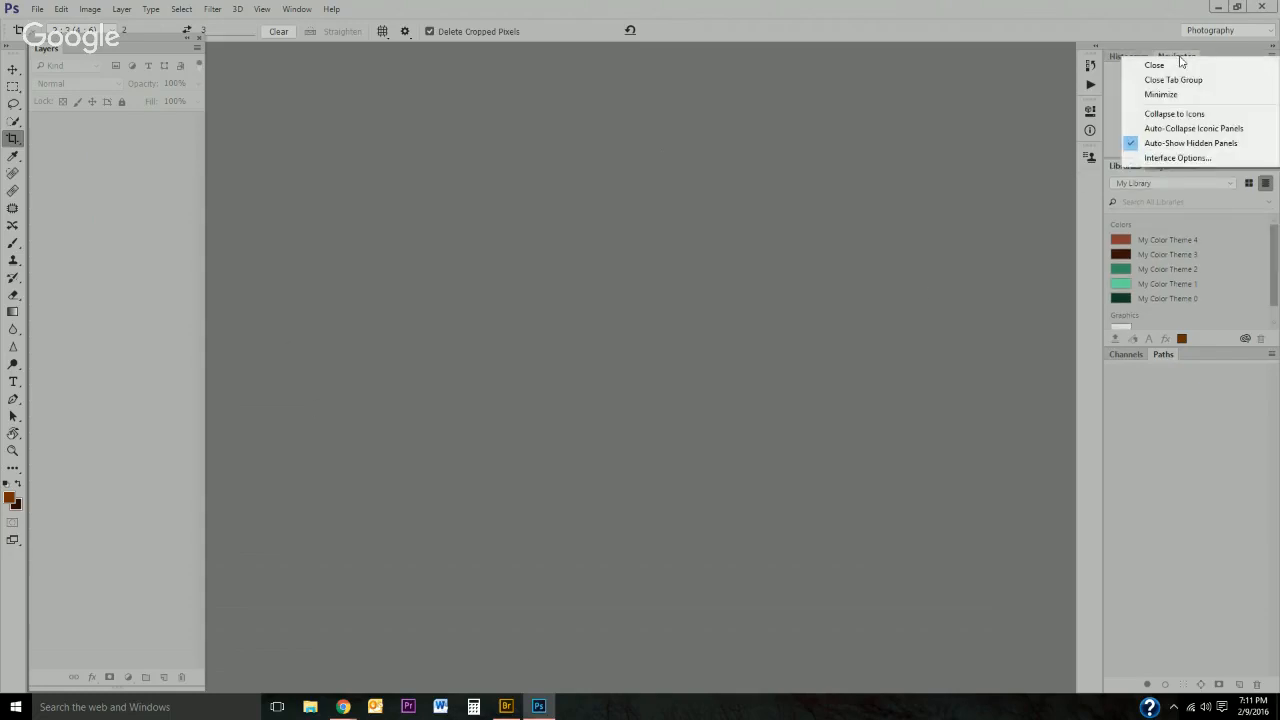
left_click(1167, 66)
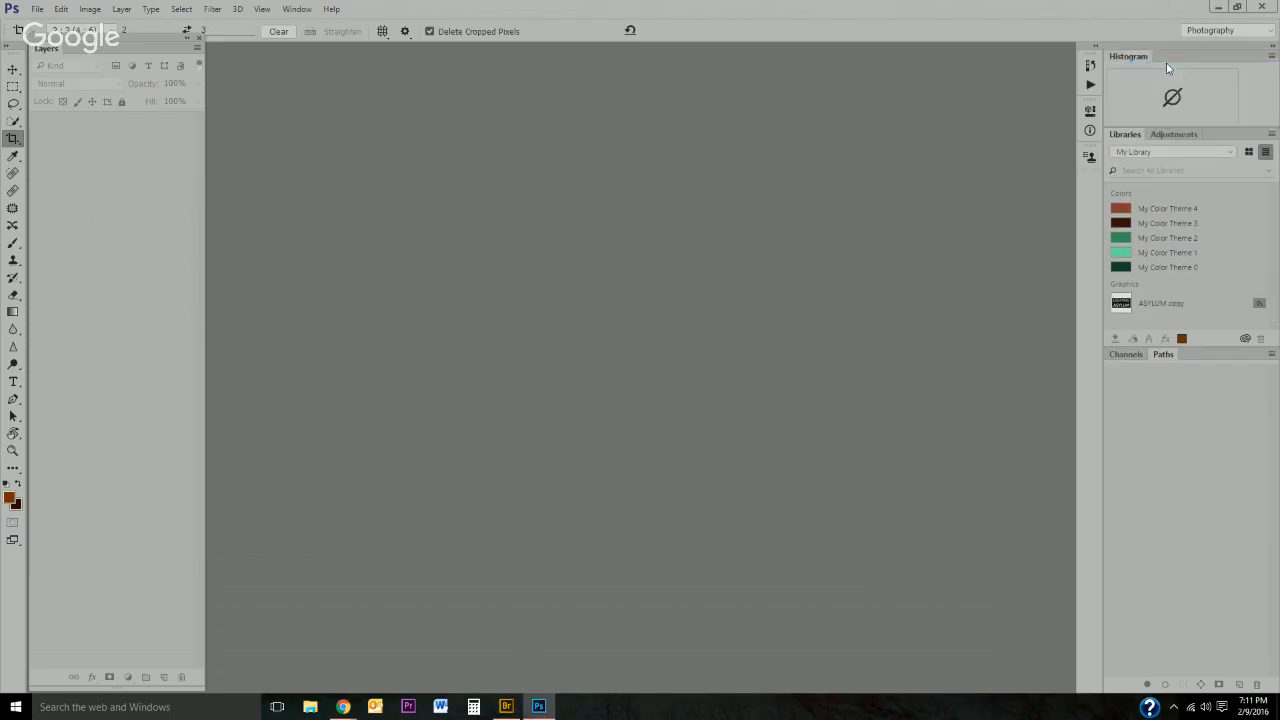
Close the Adjustments panel and float the Info panel on its own beside the Layers panel.
right_click(1175, 136)
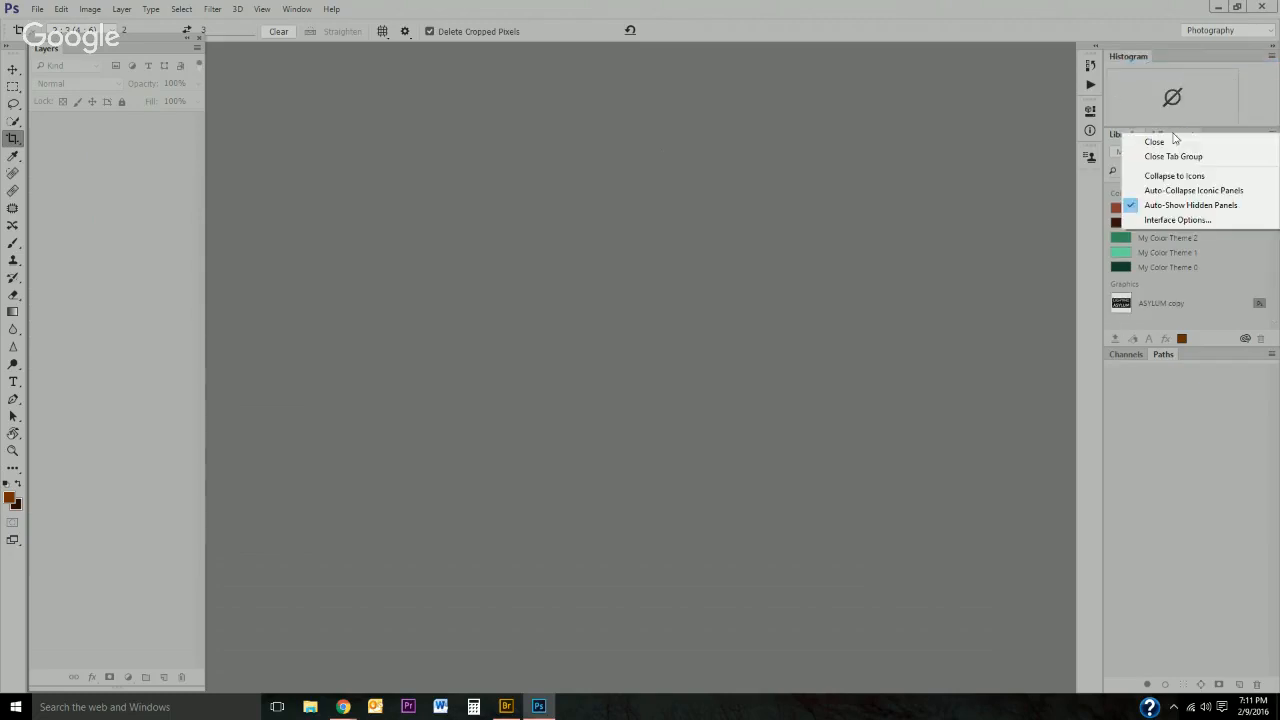
left_click(1165, 142)
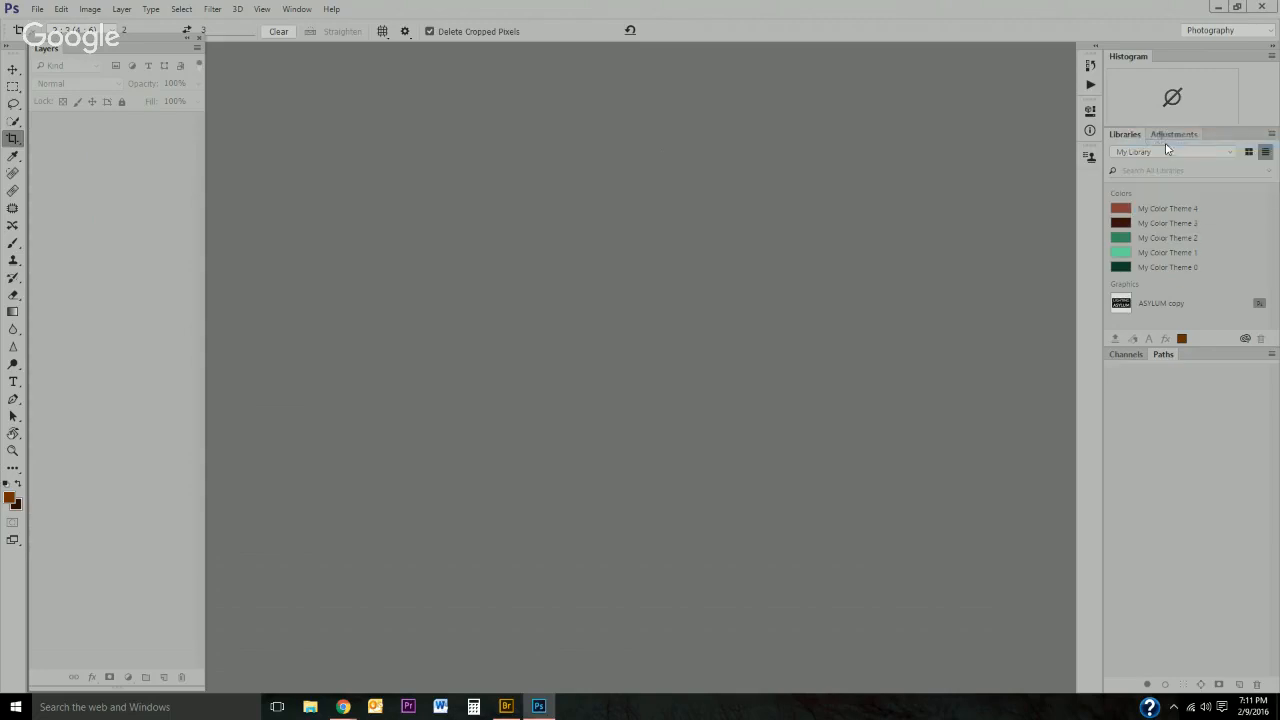
left_click(1090, 130)
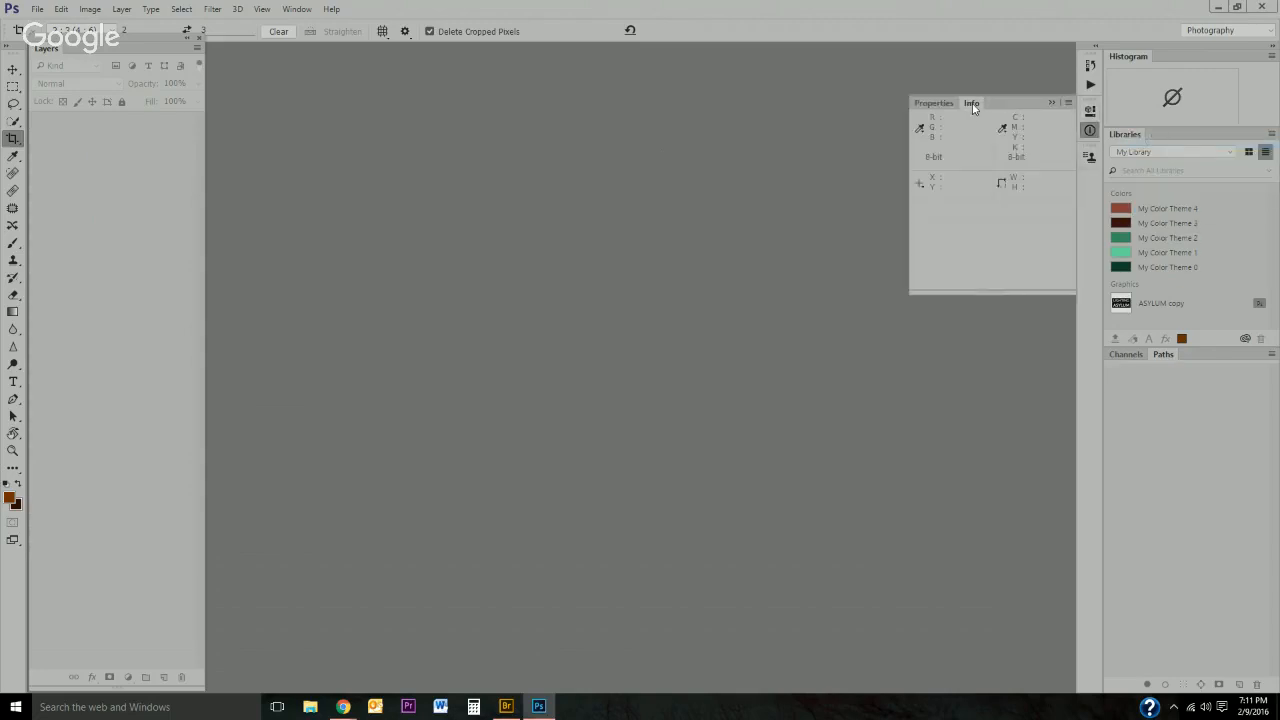
left_click_drag(972, 107, 222, 55)
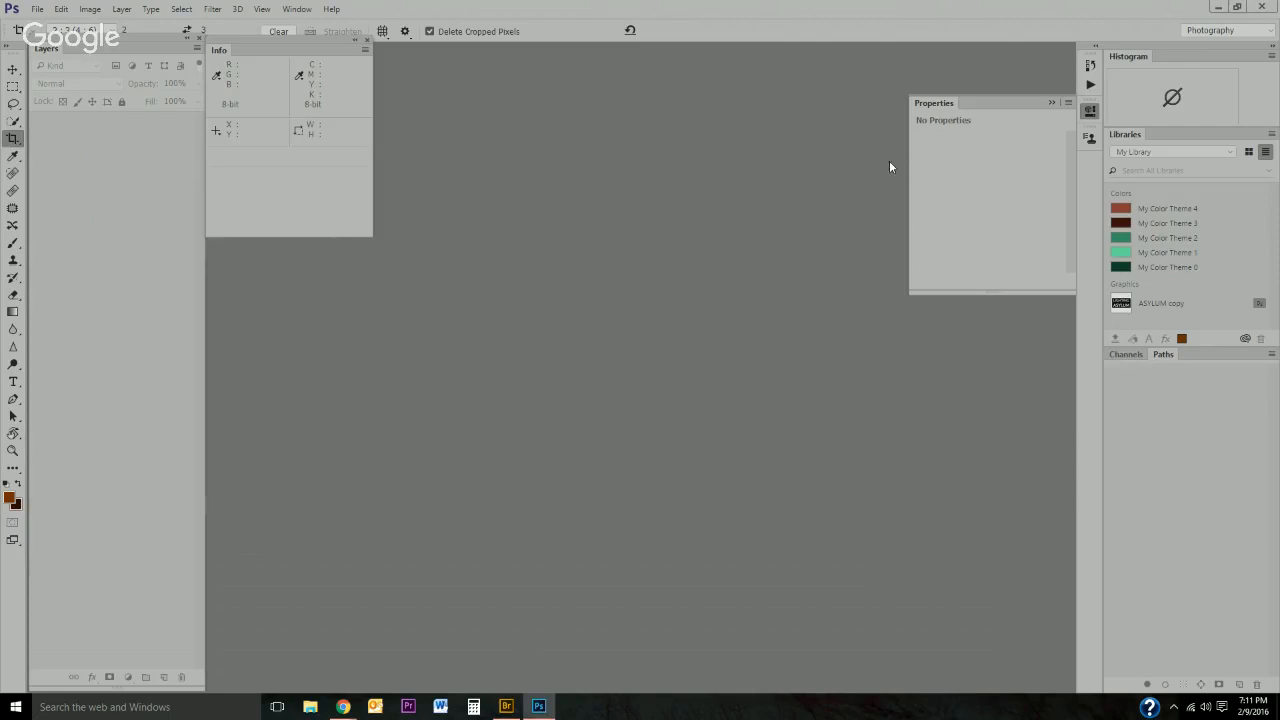
Save the current panel layout as a new workspace named "Tonights class".
left_click(1268, 31)
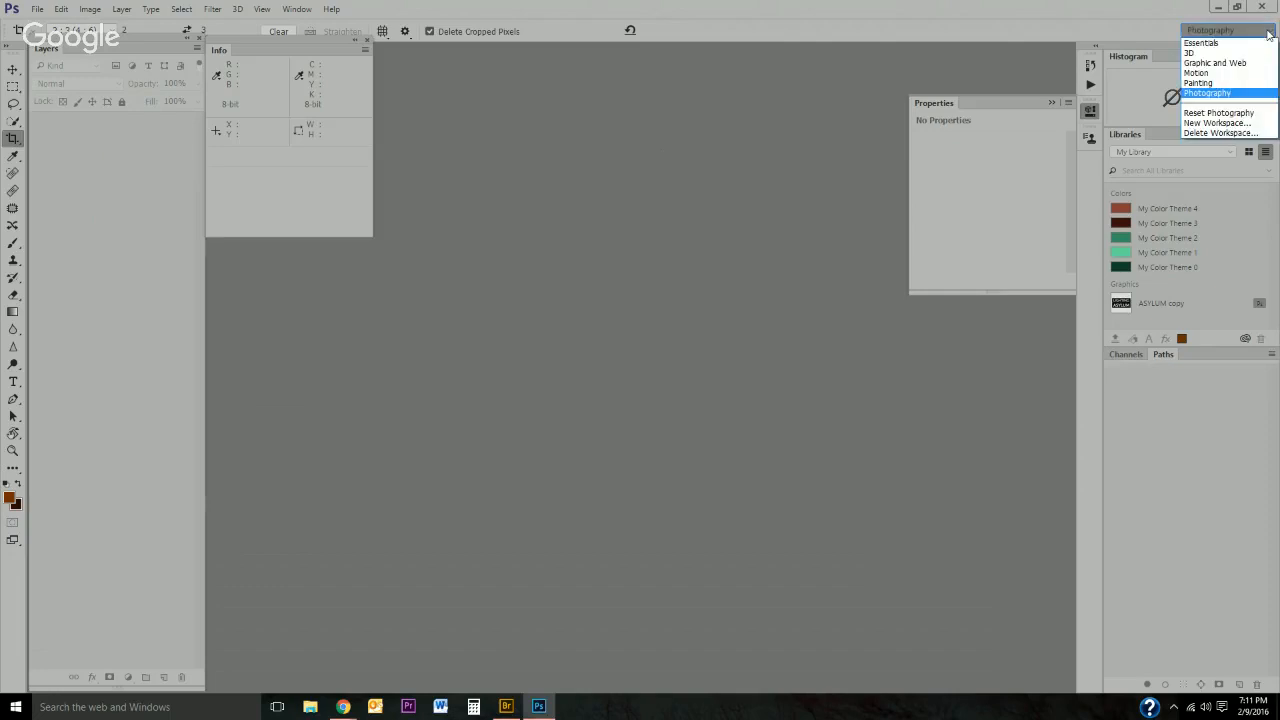
left_click(1210, 123)
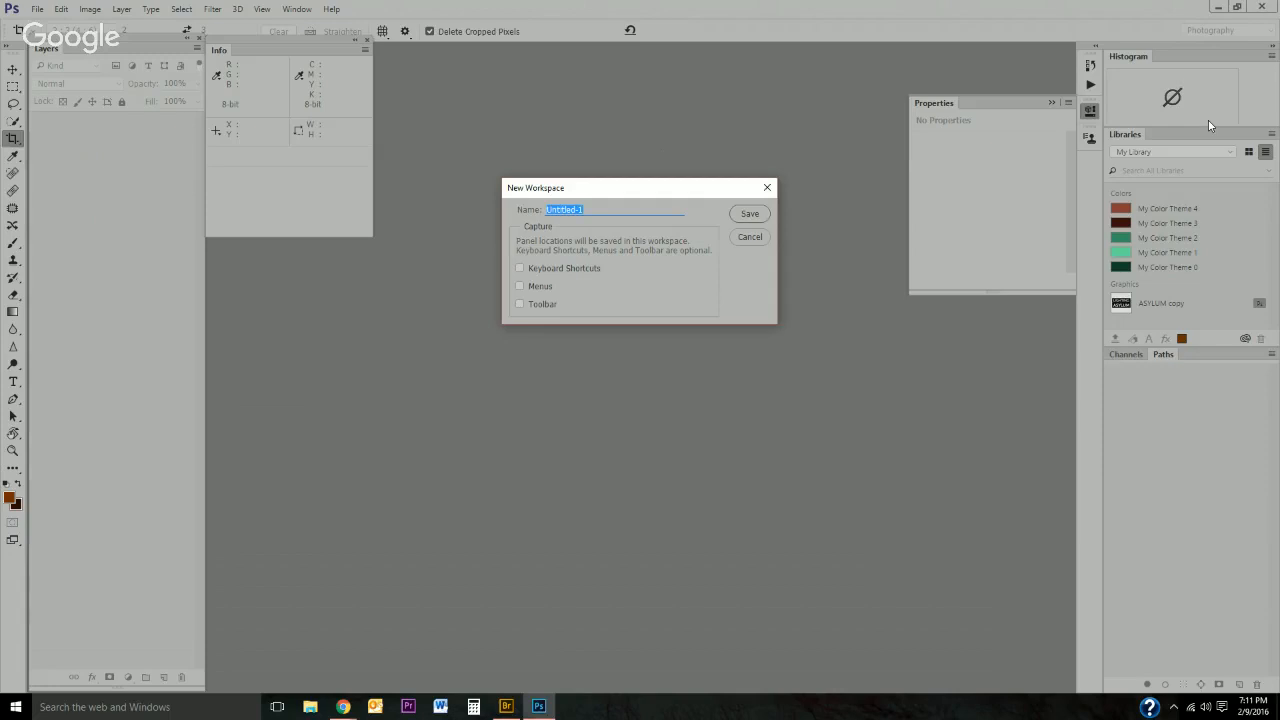
type("Tonights class")
left_click(750, 214)
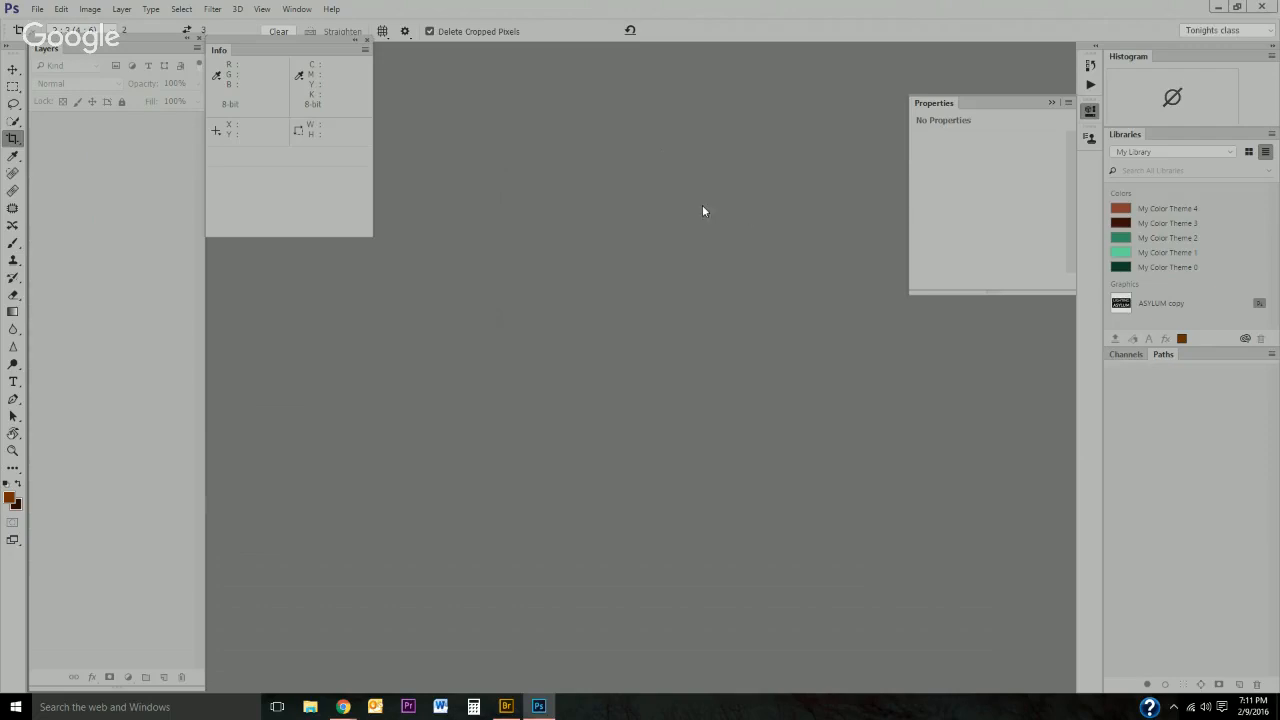
Switch to the Photography workspace and reset it to its default layout.
left_click(1217, 31)
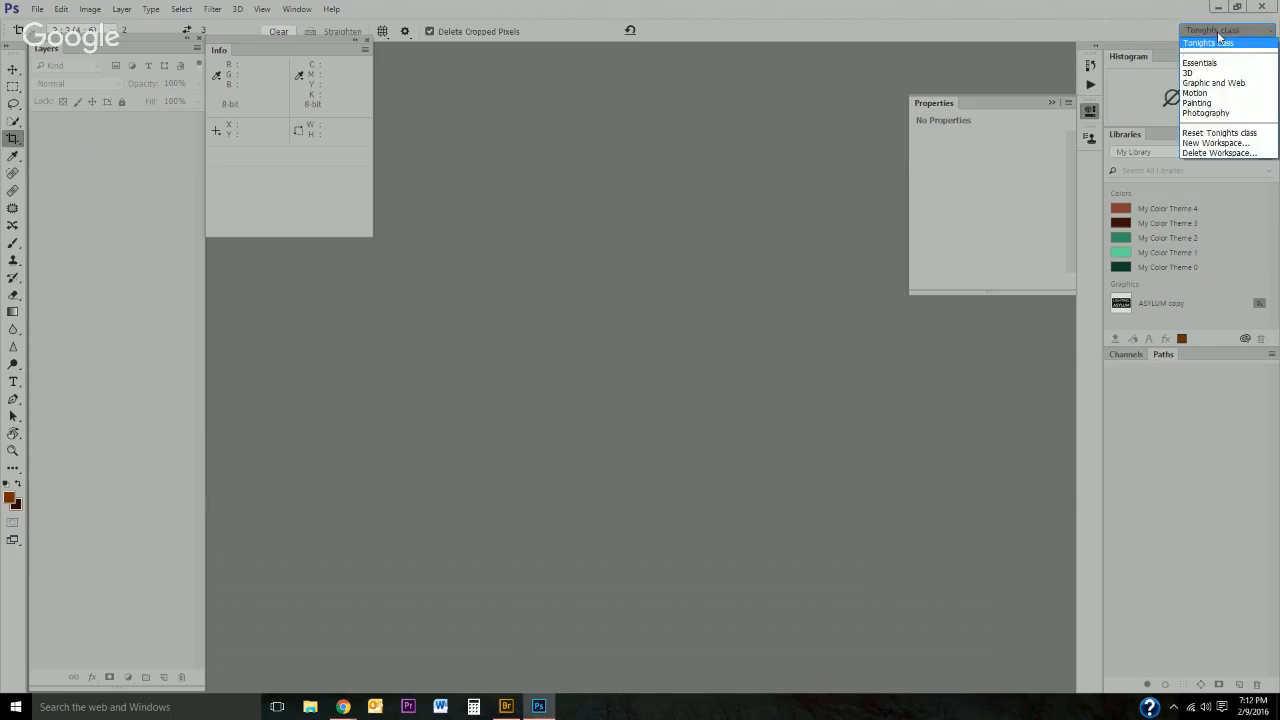
left_click(1214, 113)
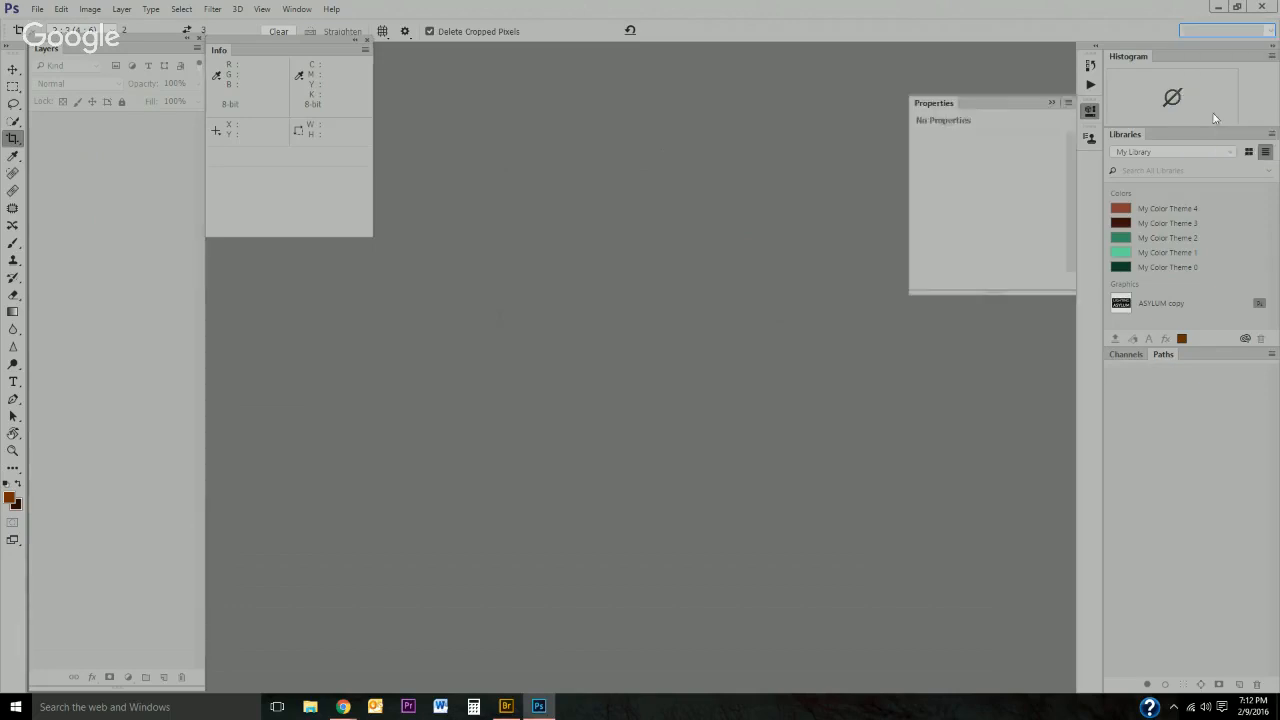
left_click(1238, 31)
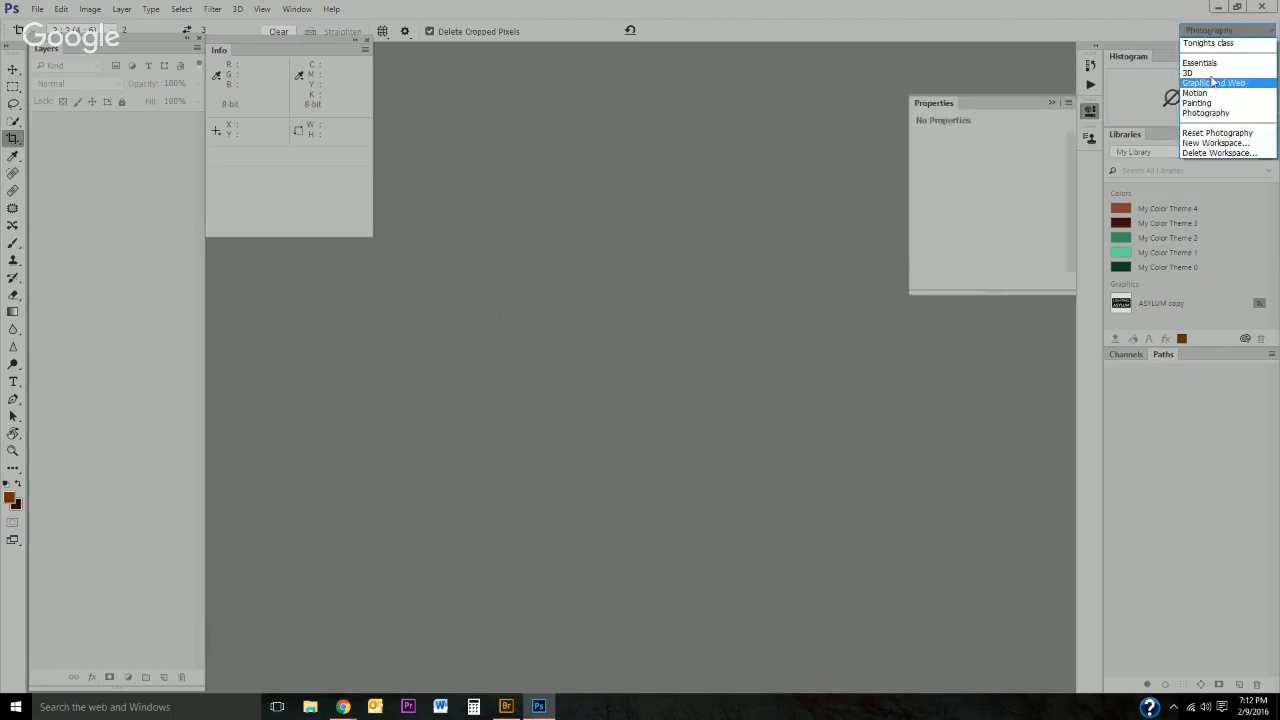
left_click(1216, 132)
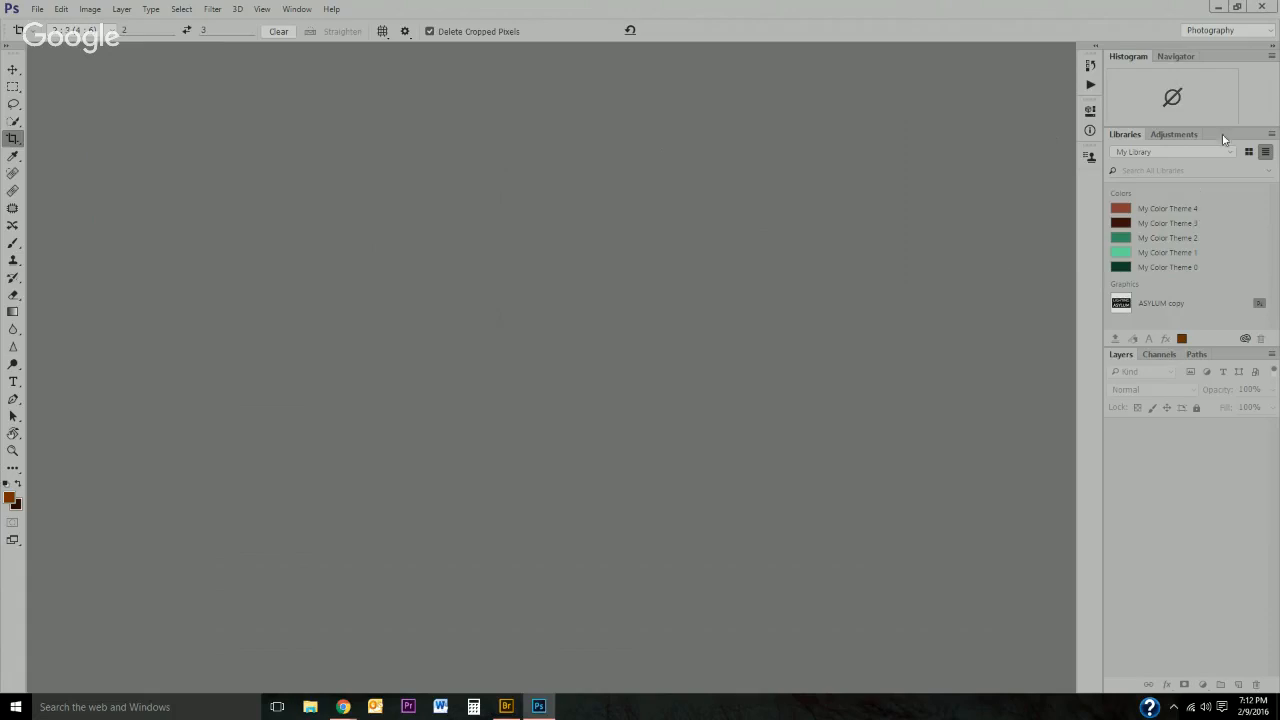
Switch to the Tonights class workspace and back to Photography to compare the two layouts.
left_click(1246, 32)
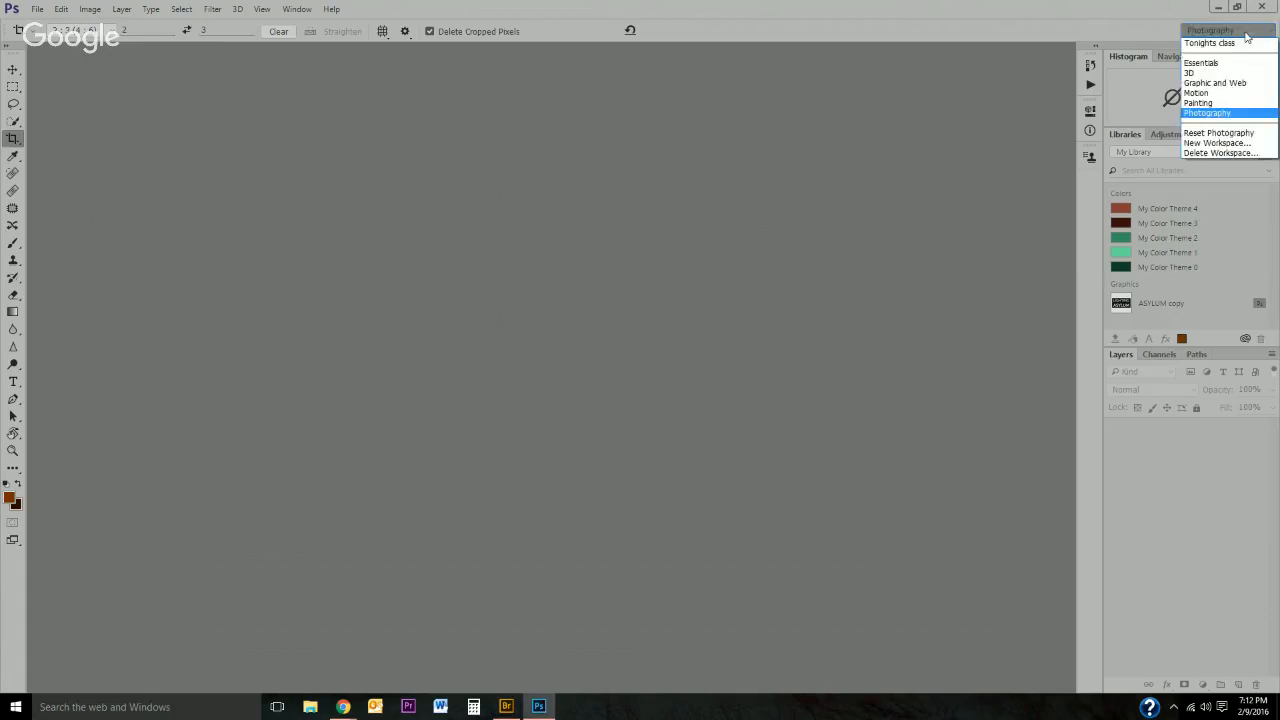
left_click(1209, 44)
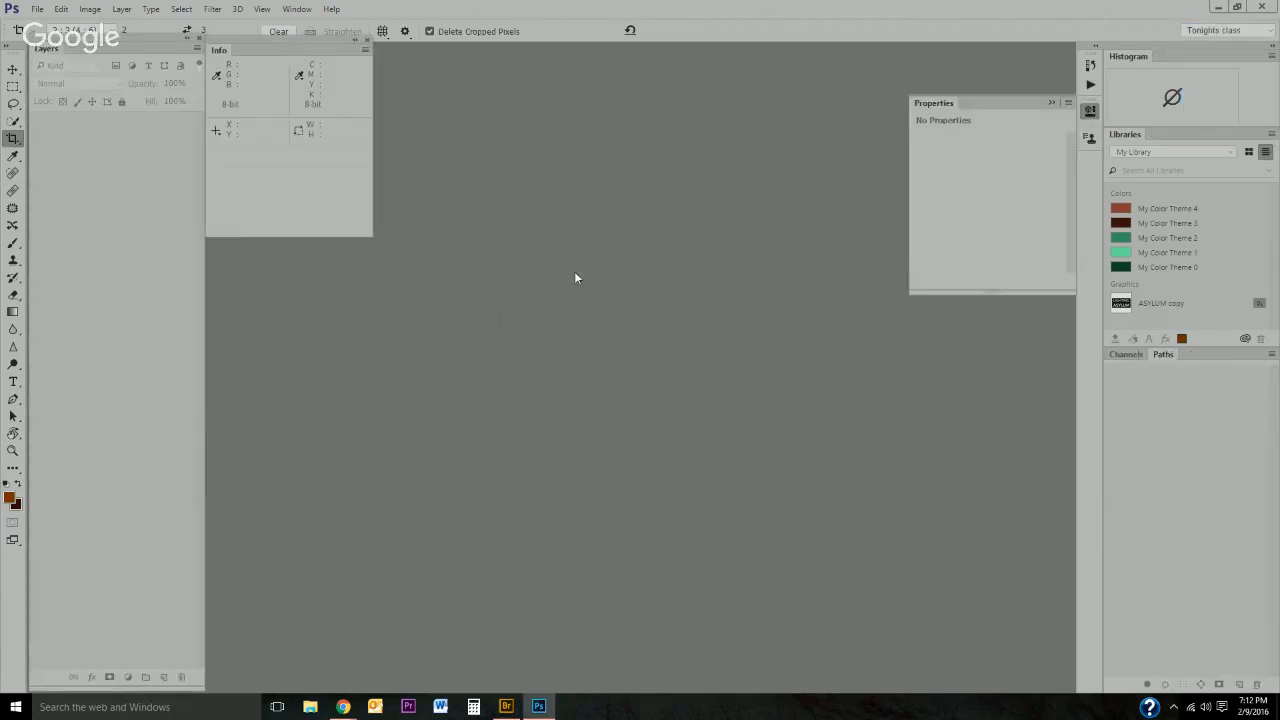
left_click(1222, 32)
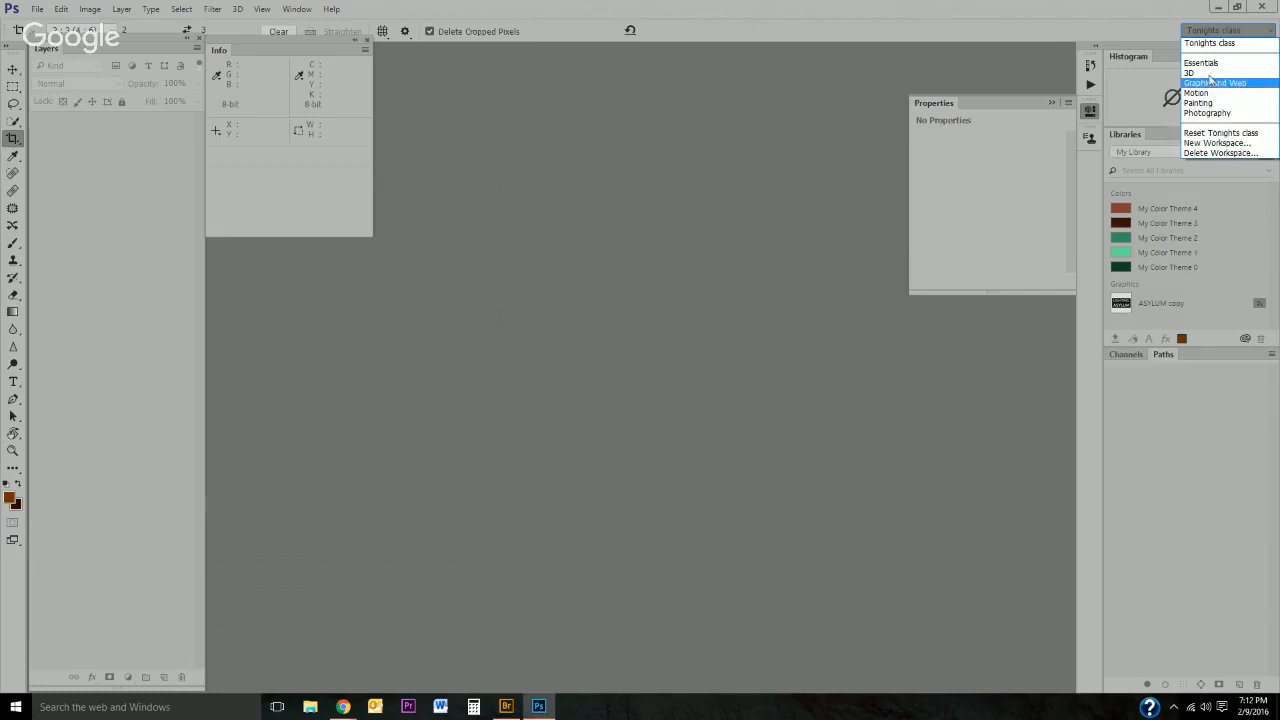
left_click(1207, 113)
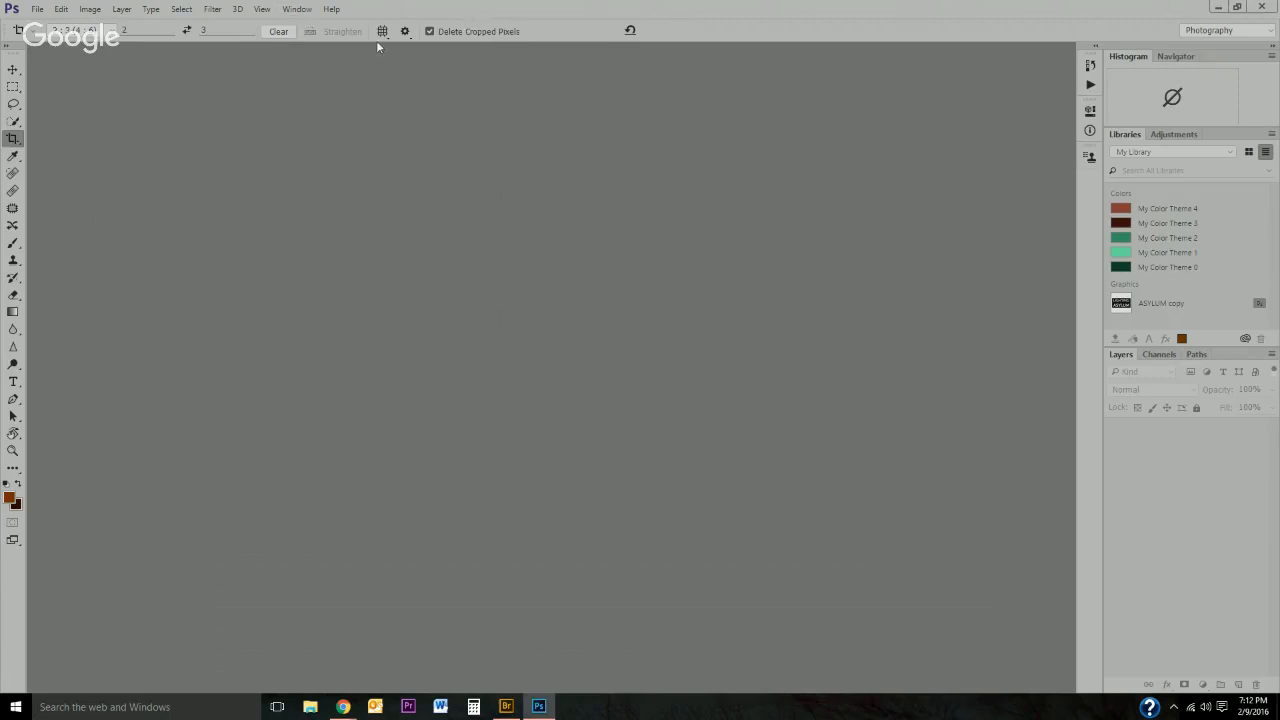
Close the Navigator panel and reopen it from the list of available panels.
left_click(1178, 57)
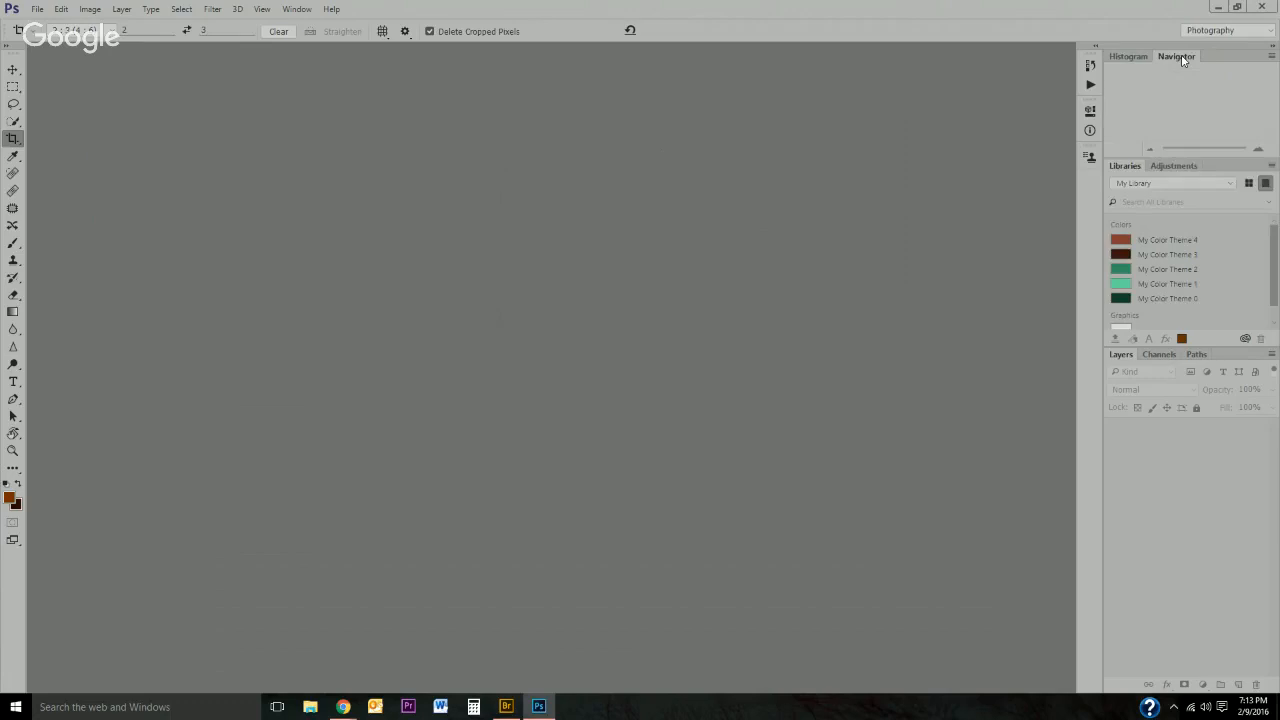
right_click(1182, 58)
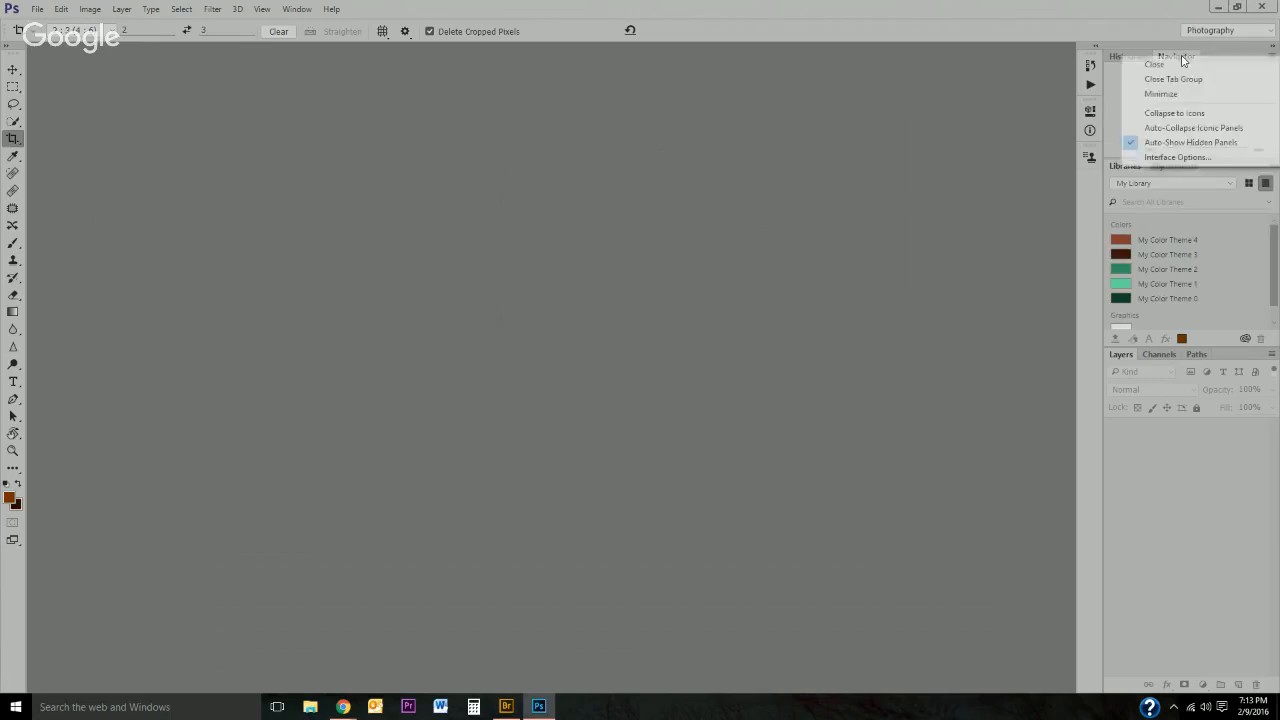
left_click(1155, 65)
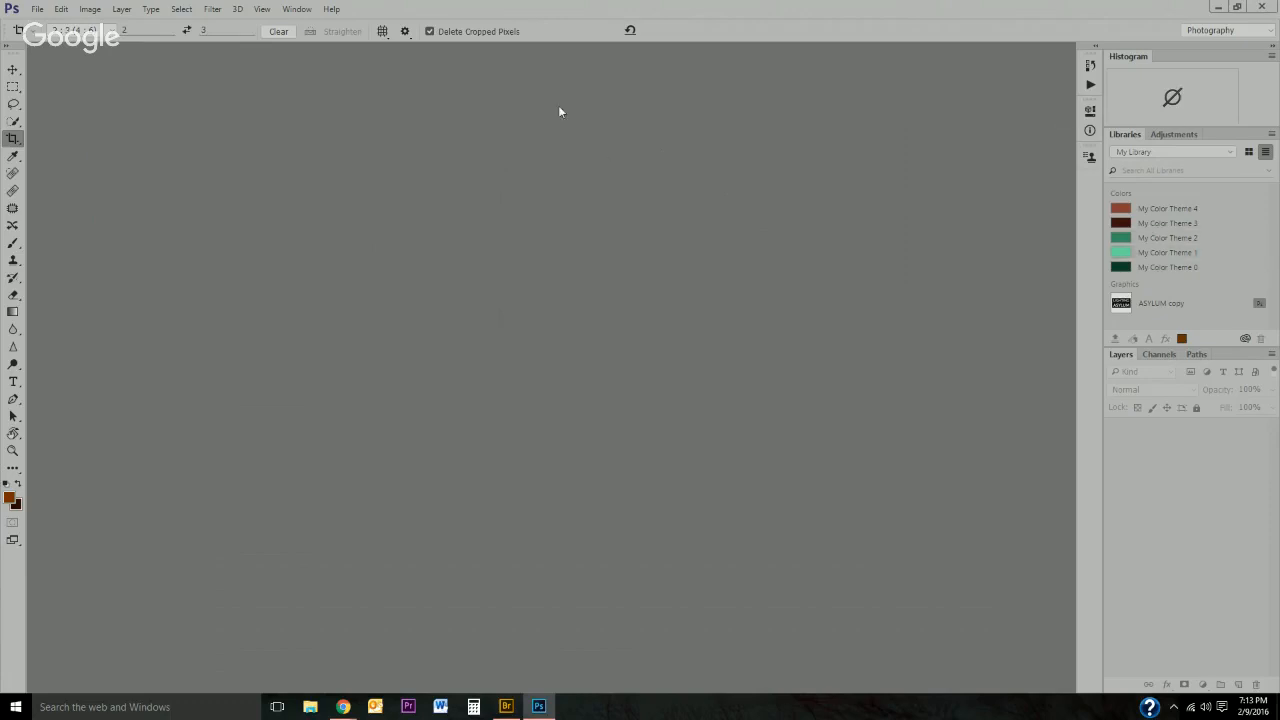
left_click(298, 10)
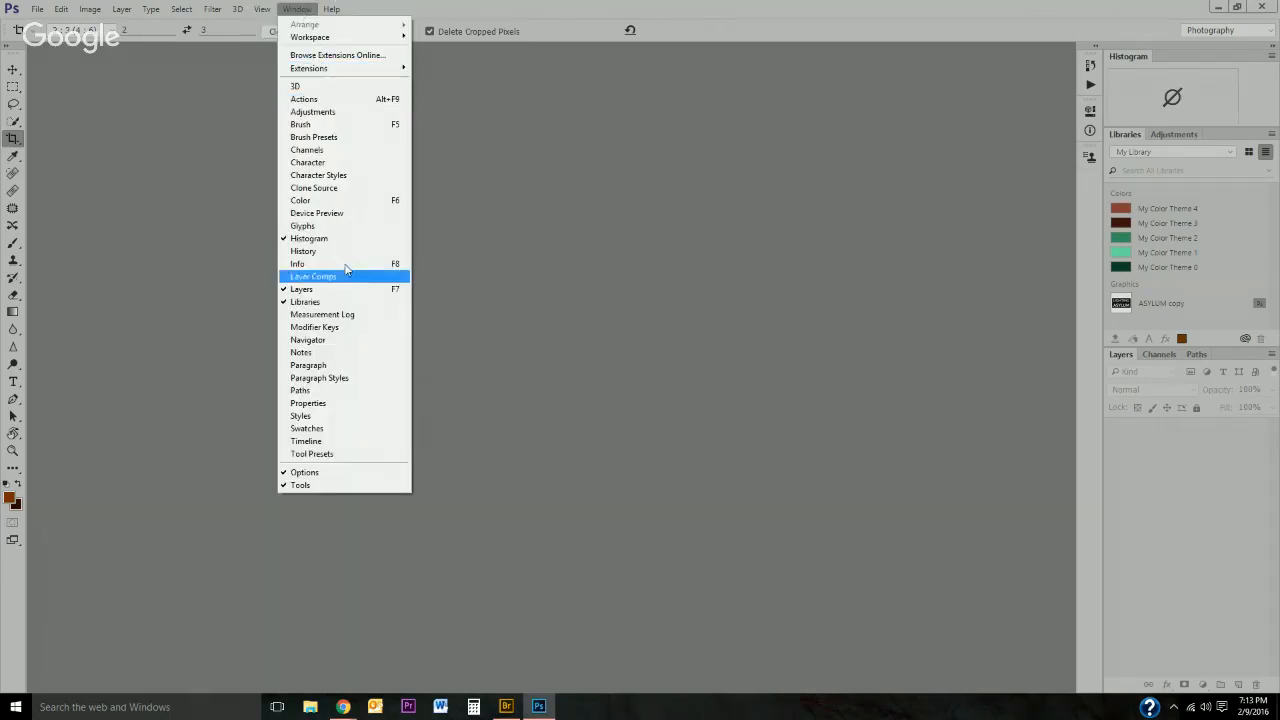
left_click(308, 340)
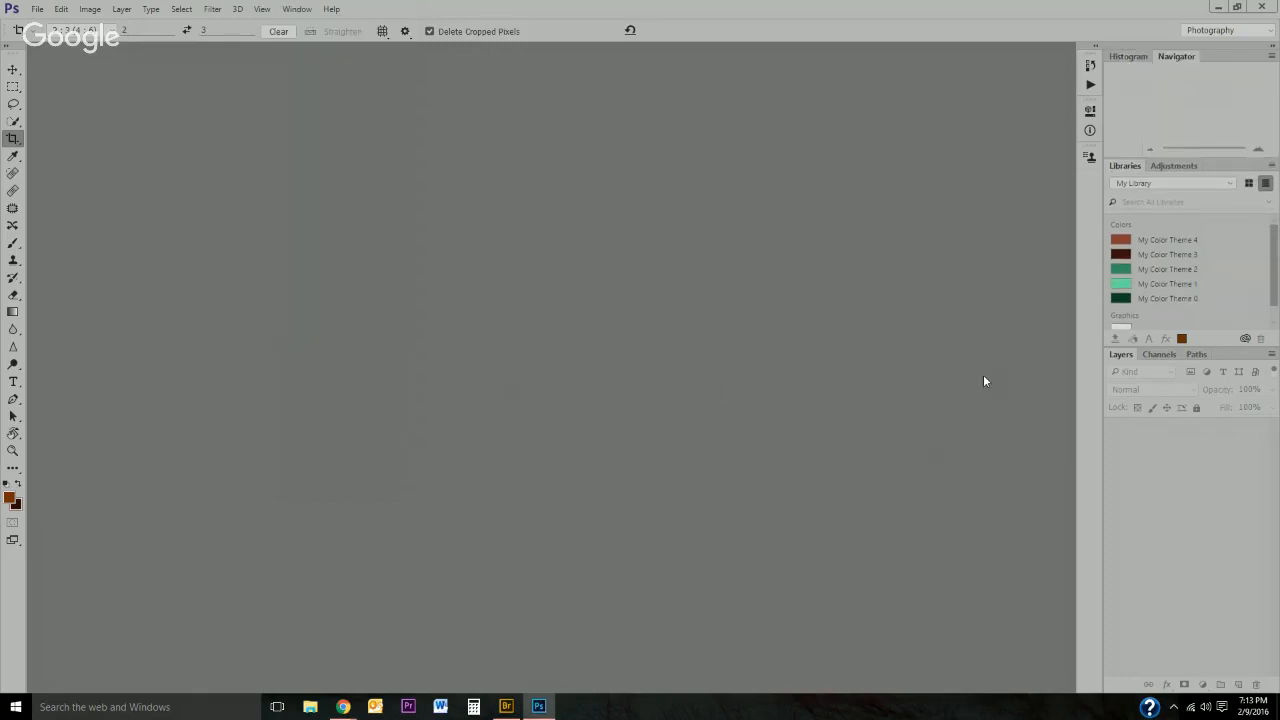
Close the Navigator and Clone Source panels and the whole Layers, Channels and Paths group.
right_click(1178, 57)
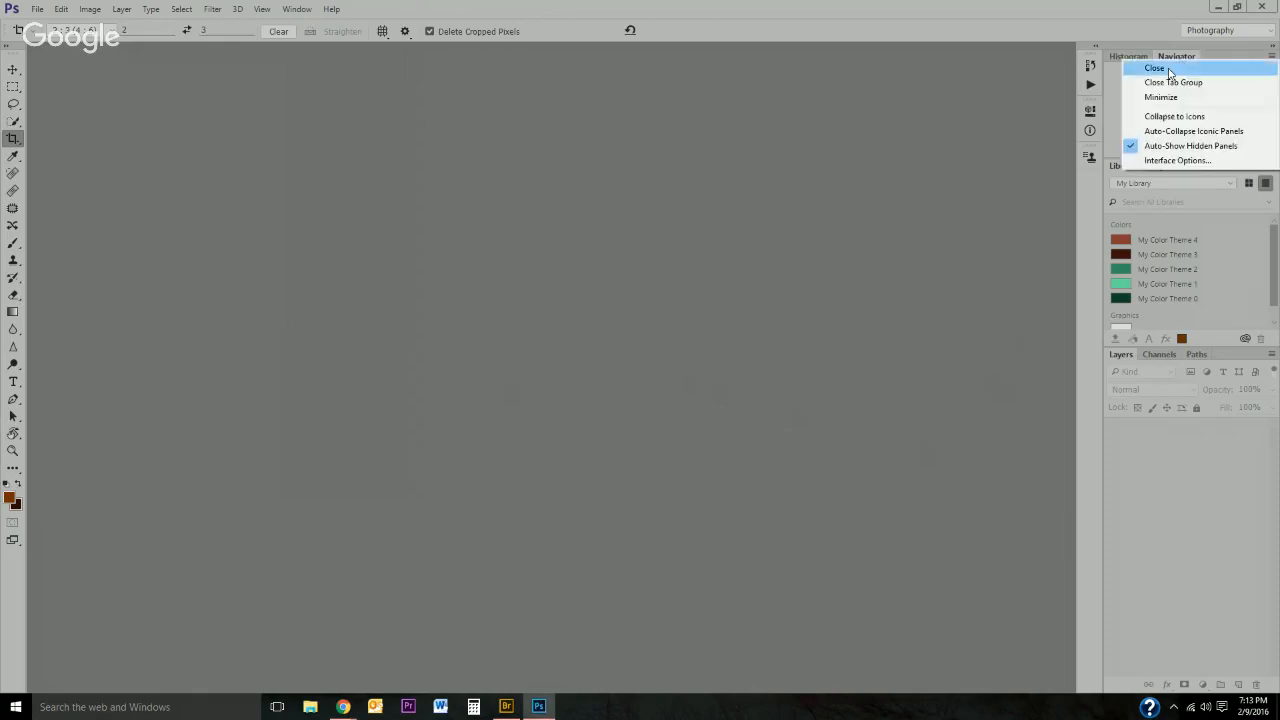
left_click(1167, 87)
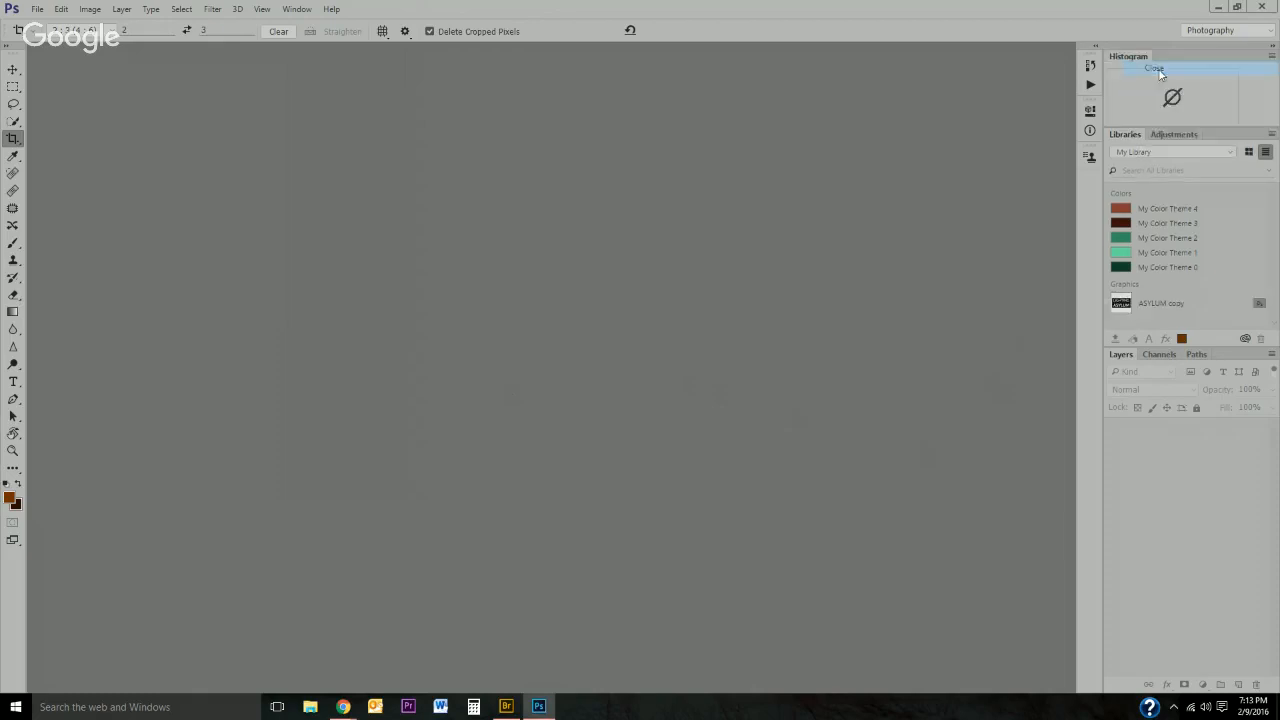
right_click(1090, 157)
left_click(1142, 178)
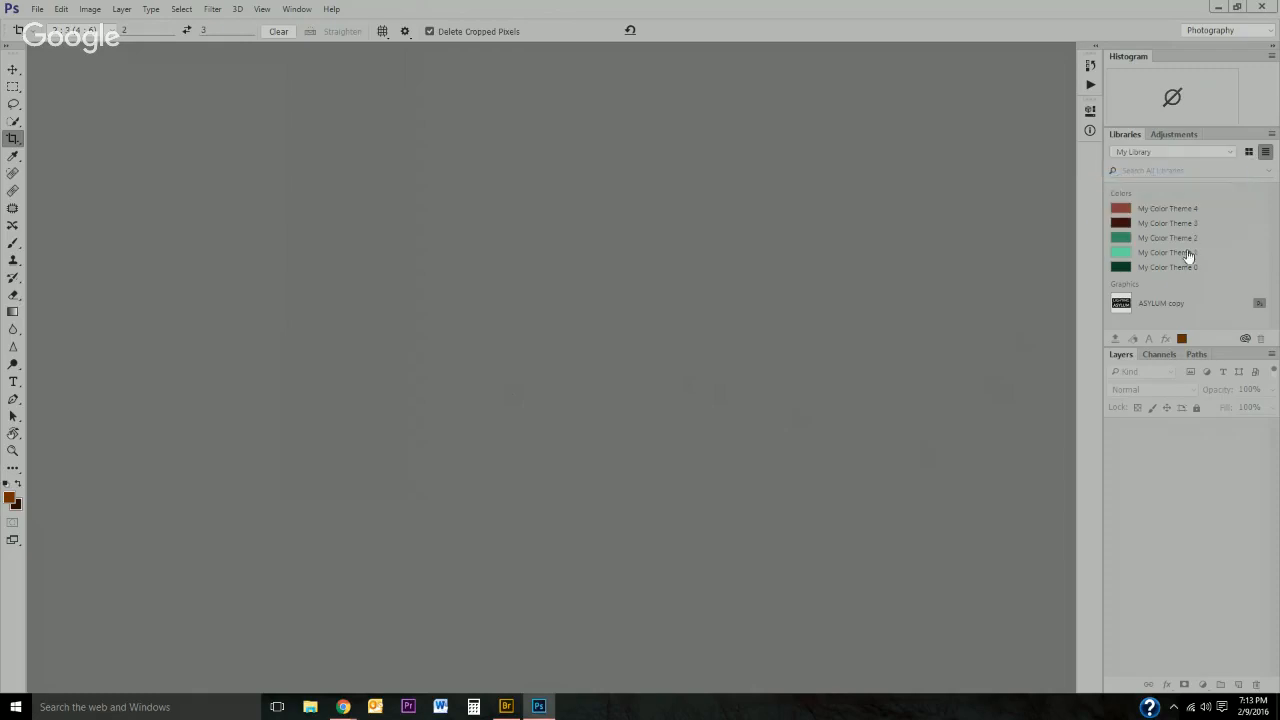
right_click(1157, 354)
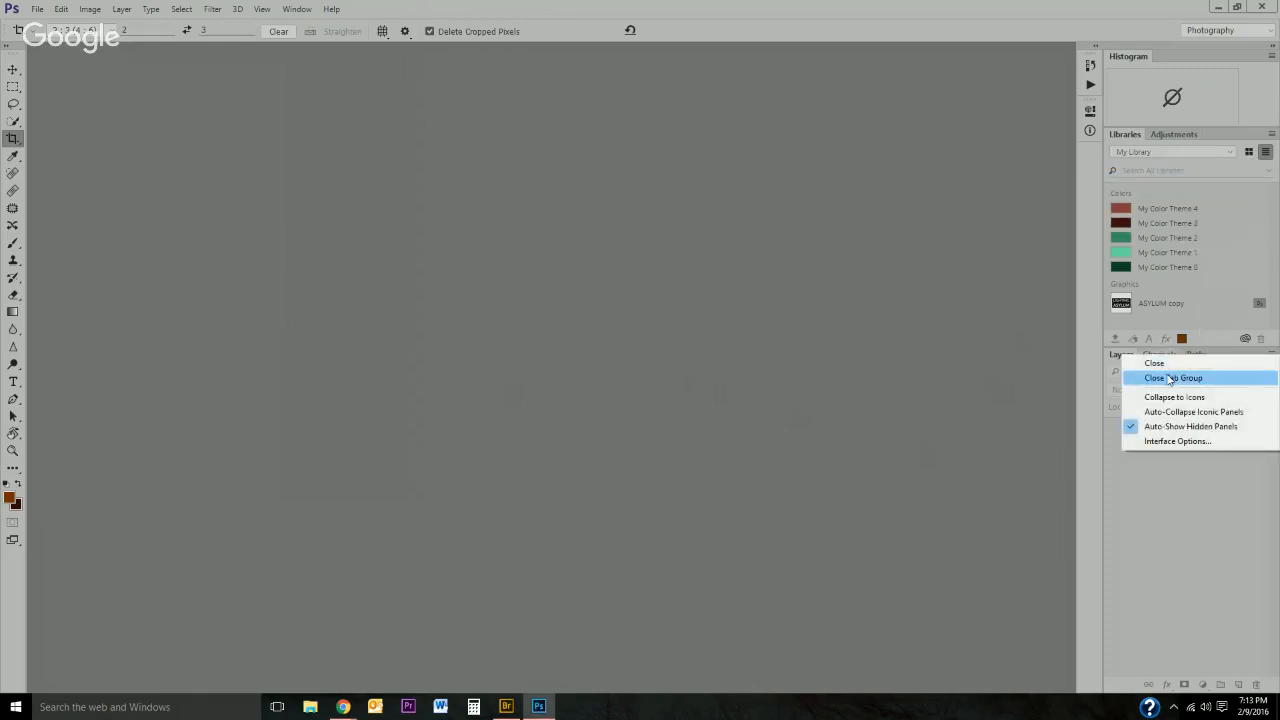
left_click(1166, 379)
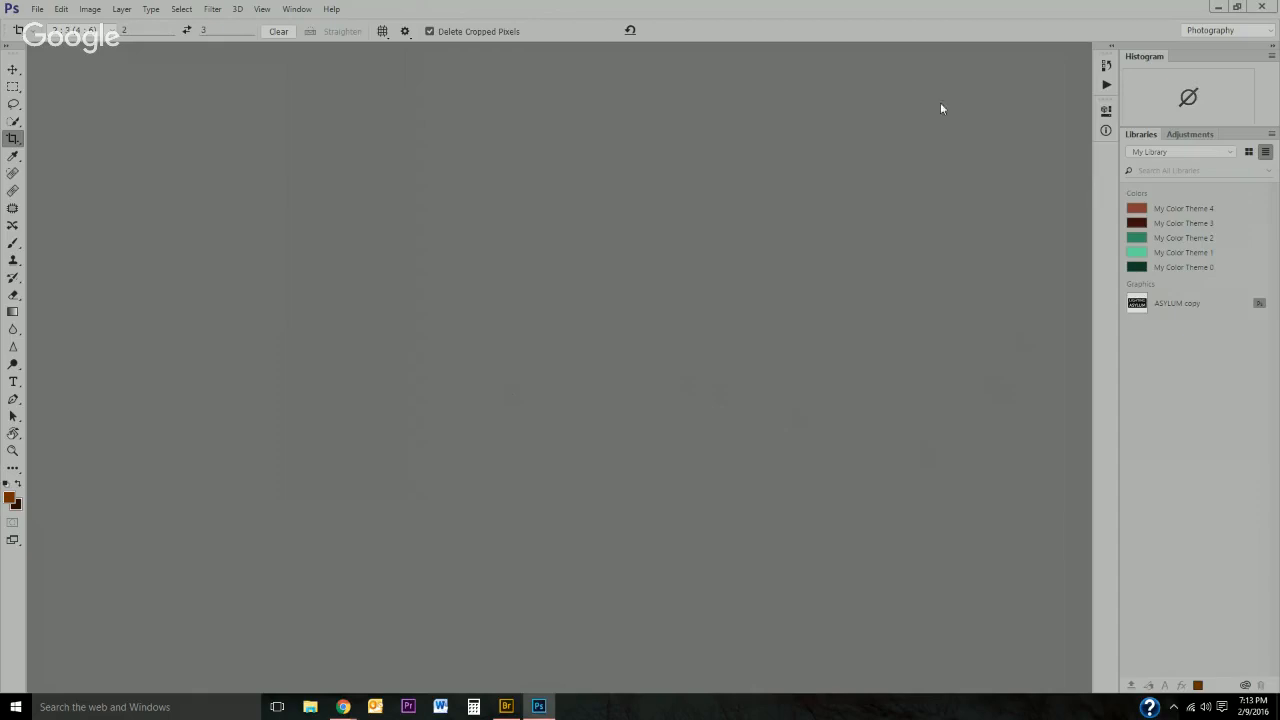
Check the list of available panels and restore the closed ones by resetting the Photography workspace.
left_click(296, 9)
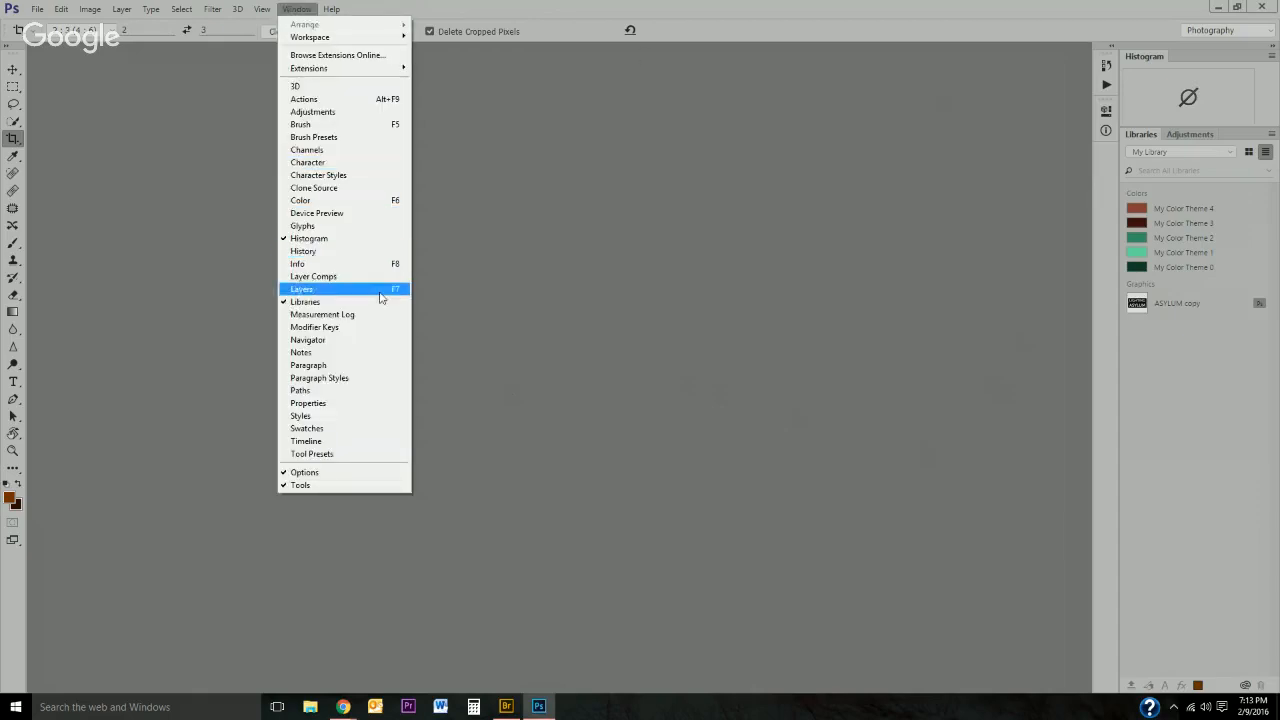
left_click(622, 279)
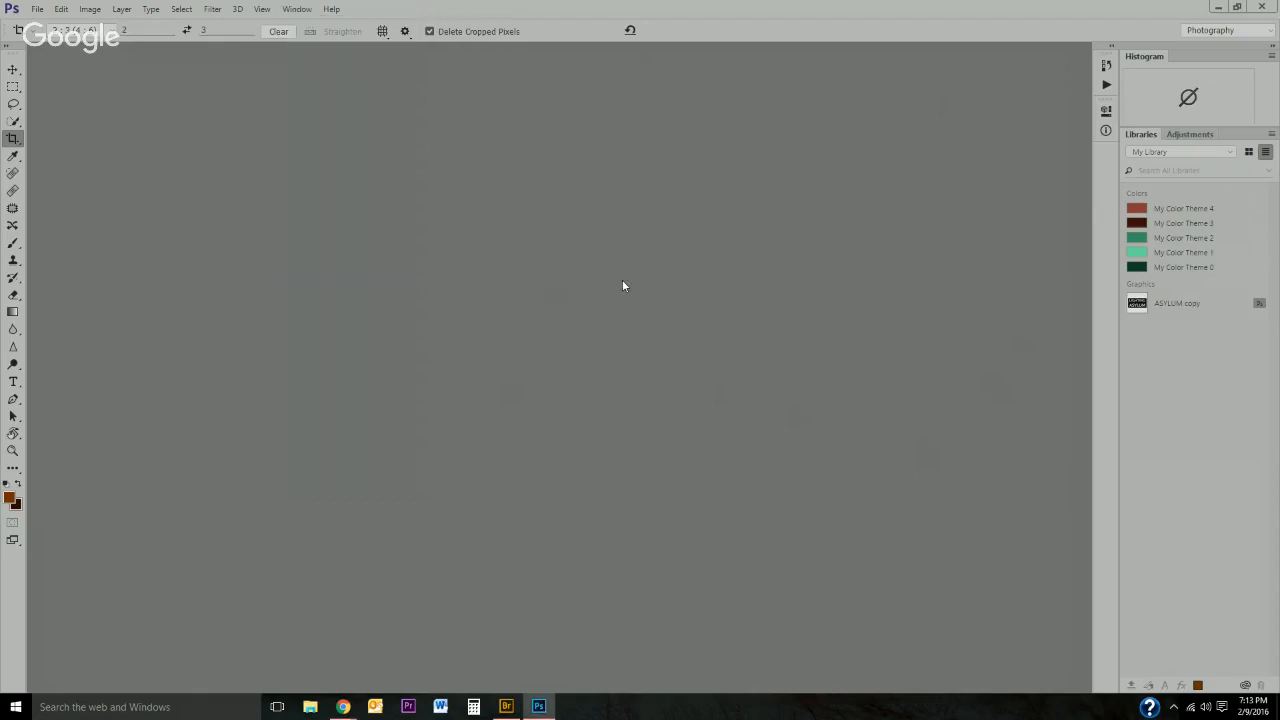
left_click(1262, 33)
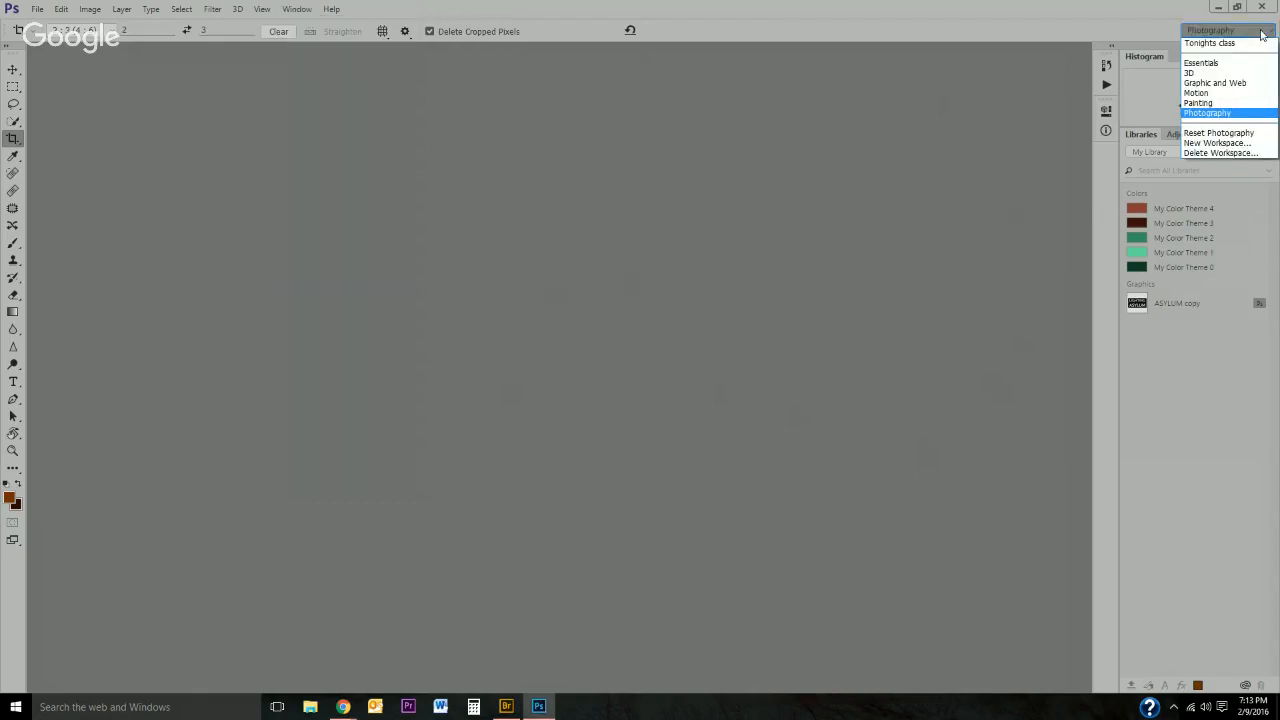
left_click(1225, 137)
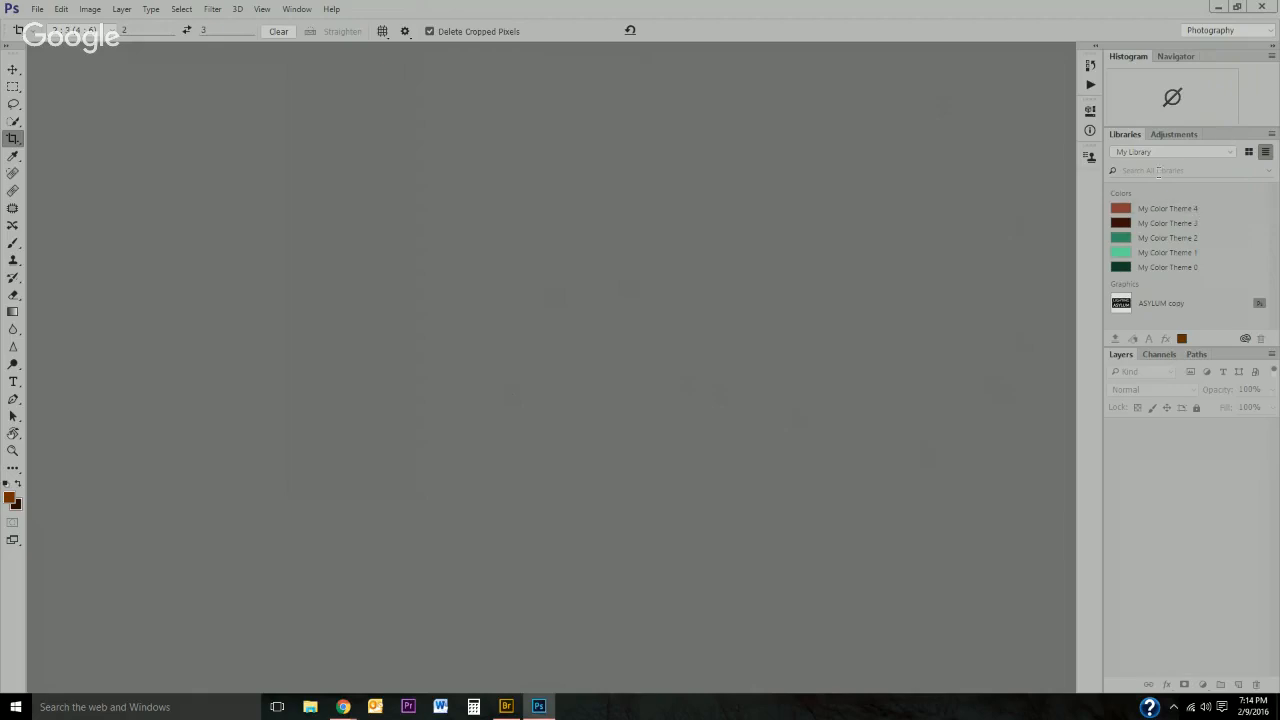
Add the Brush panel to the workspace and collapse it to an icon.
mouse_move(1185, 242)
left_click(305, 10)
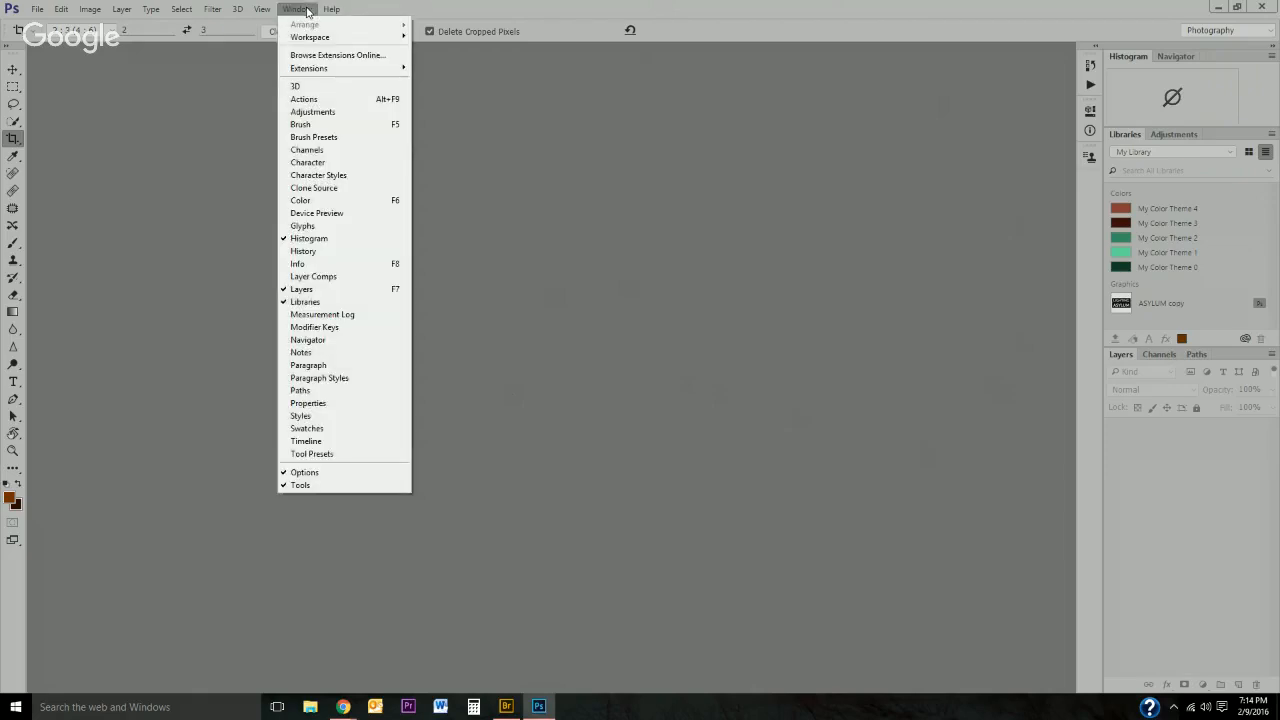
left_click(318, 125)
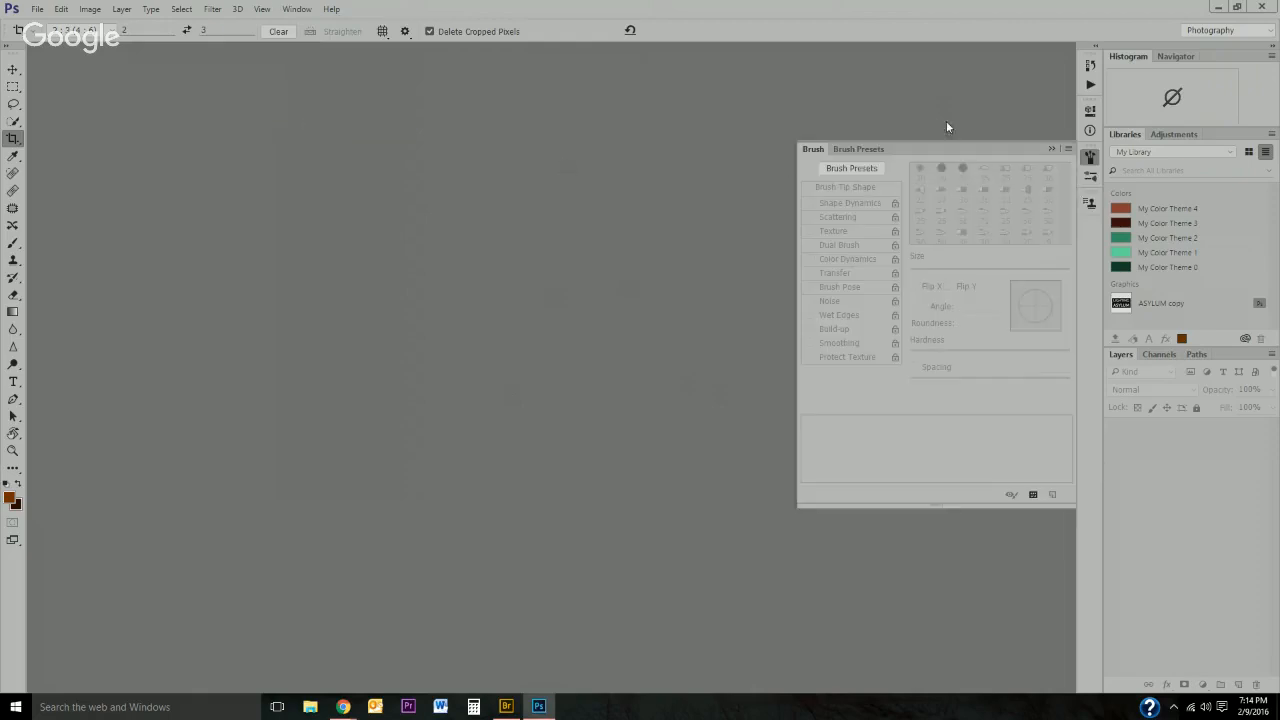
left_click(1047, 148)
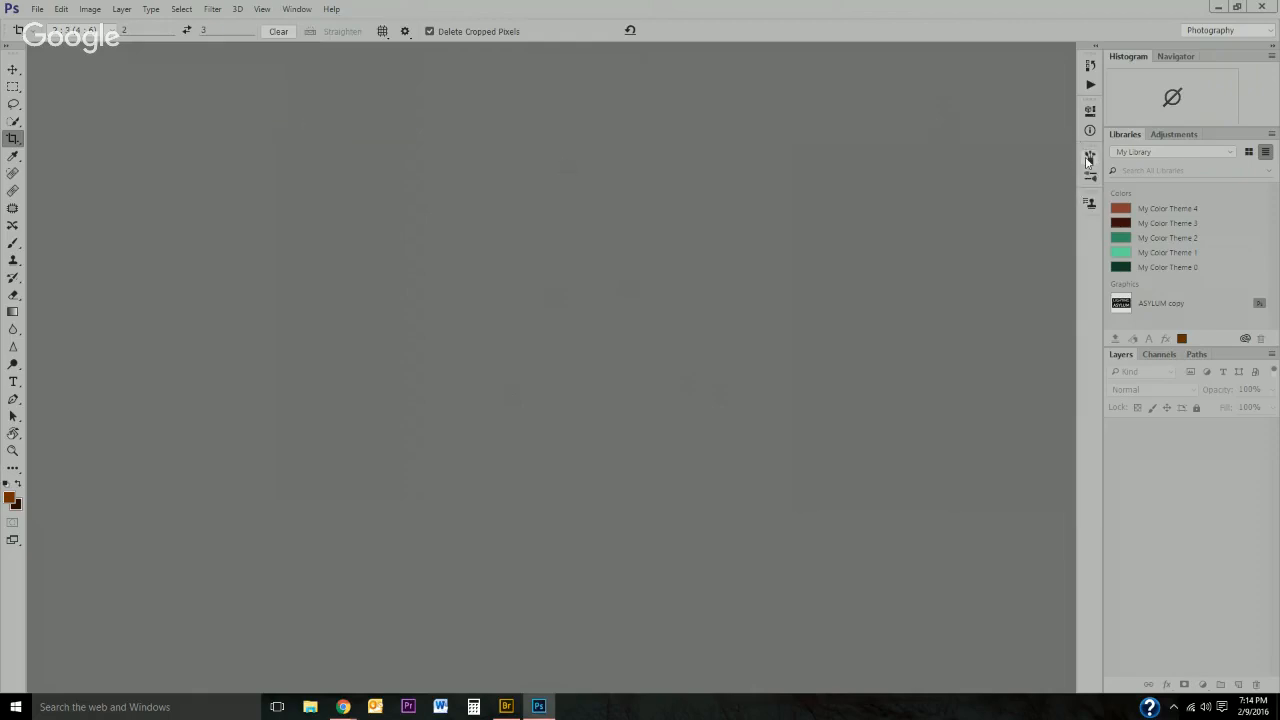
left_click(1089, 158)
left_click(1089, 158)
Add the Character panel to the workspace and collapse it to an icon.
left_click(296, 9)
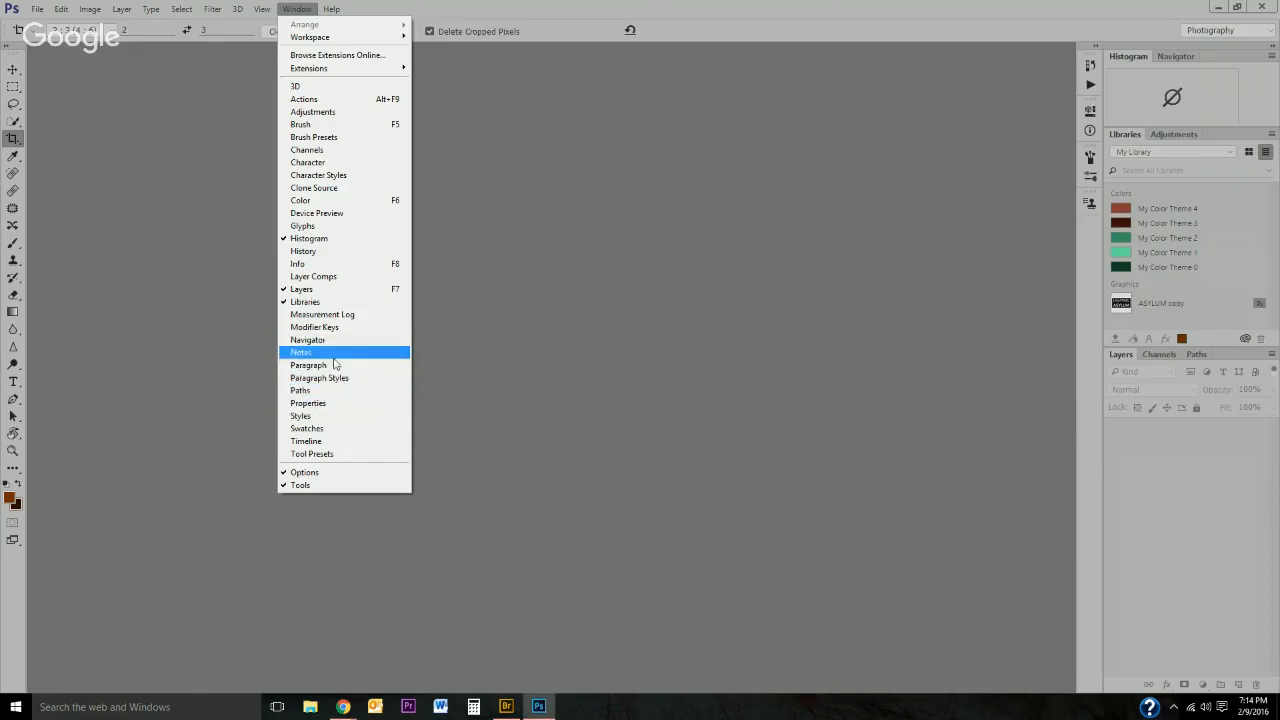
left_click(317, 163)
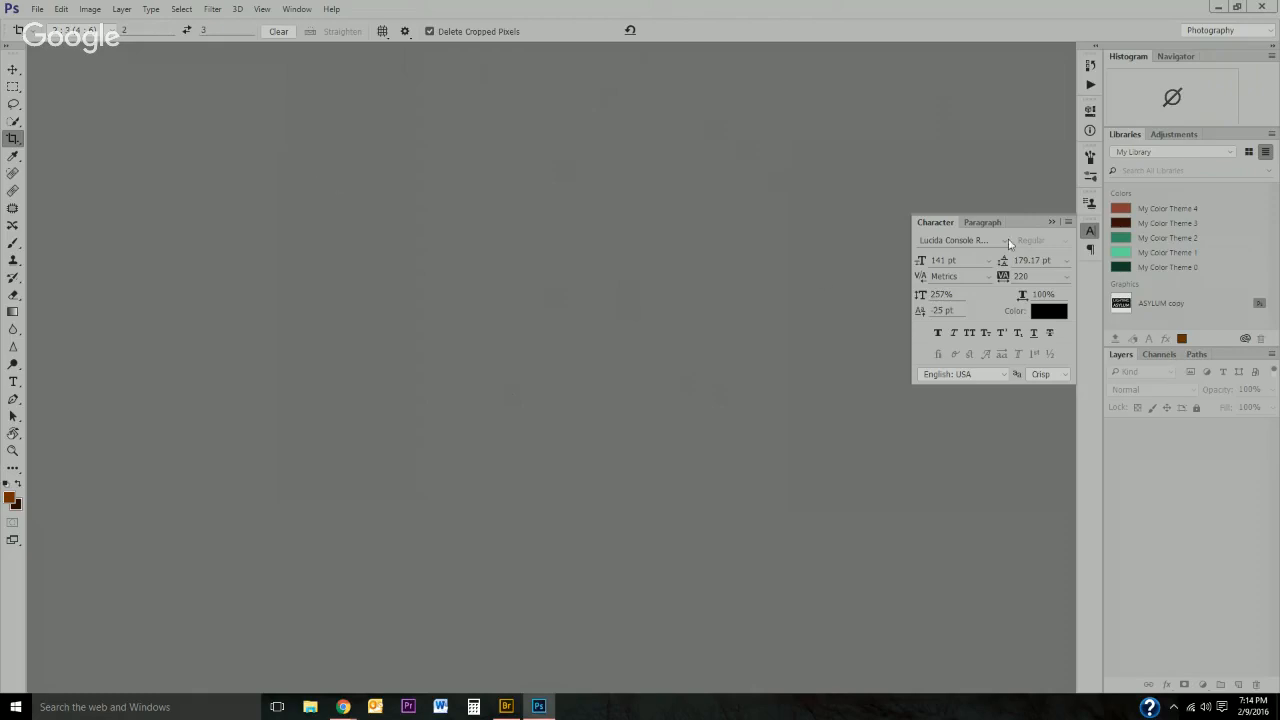
left_click(1052, 222)
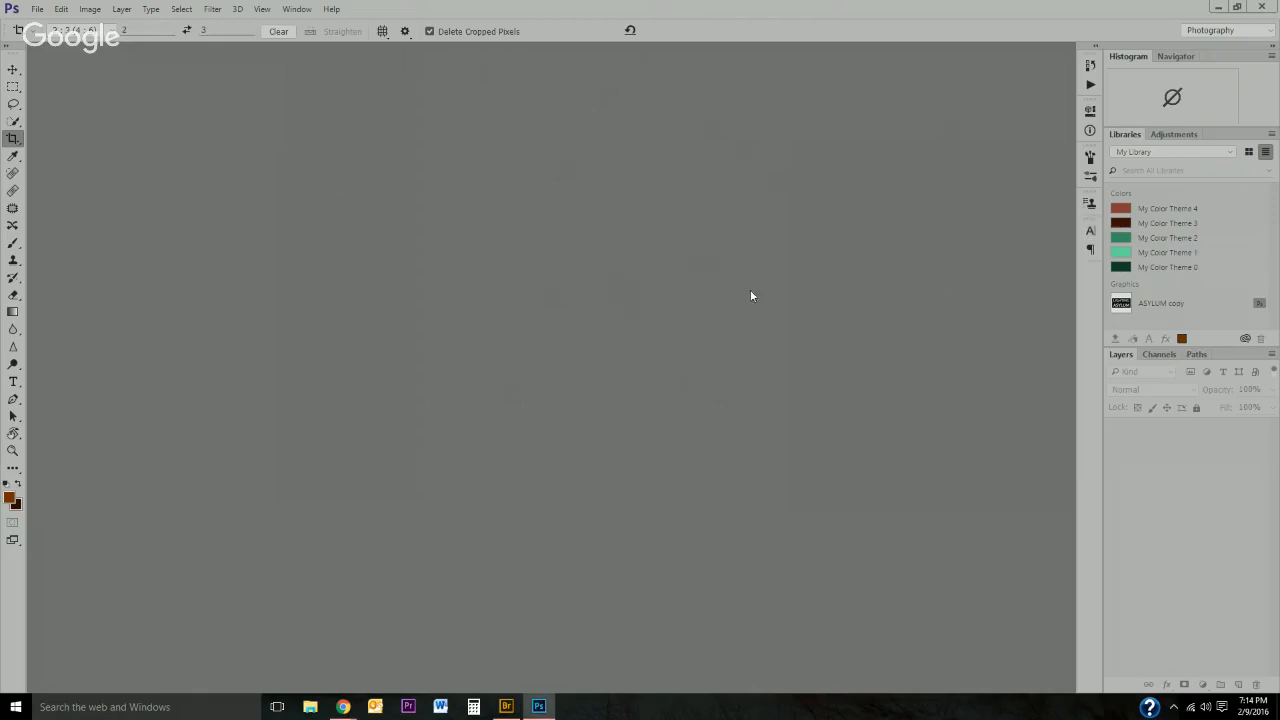
Expand the Character panel from its icon to view its settings and collapse it again.
left_click(1090, 231)
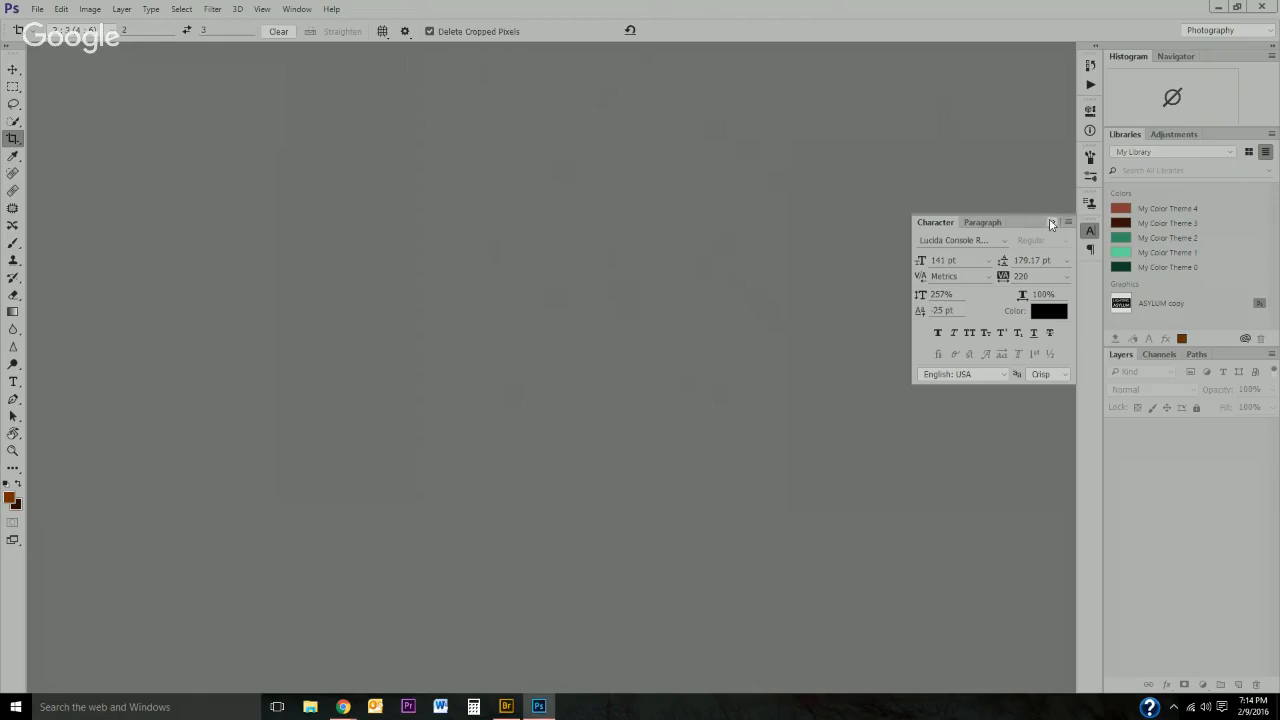
left_click(1051, 222)
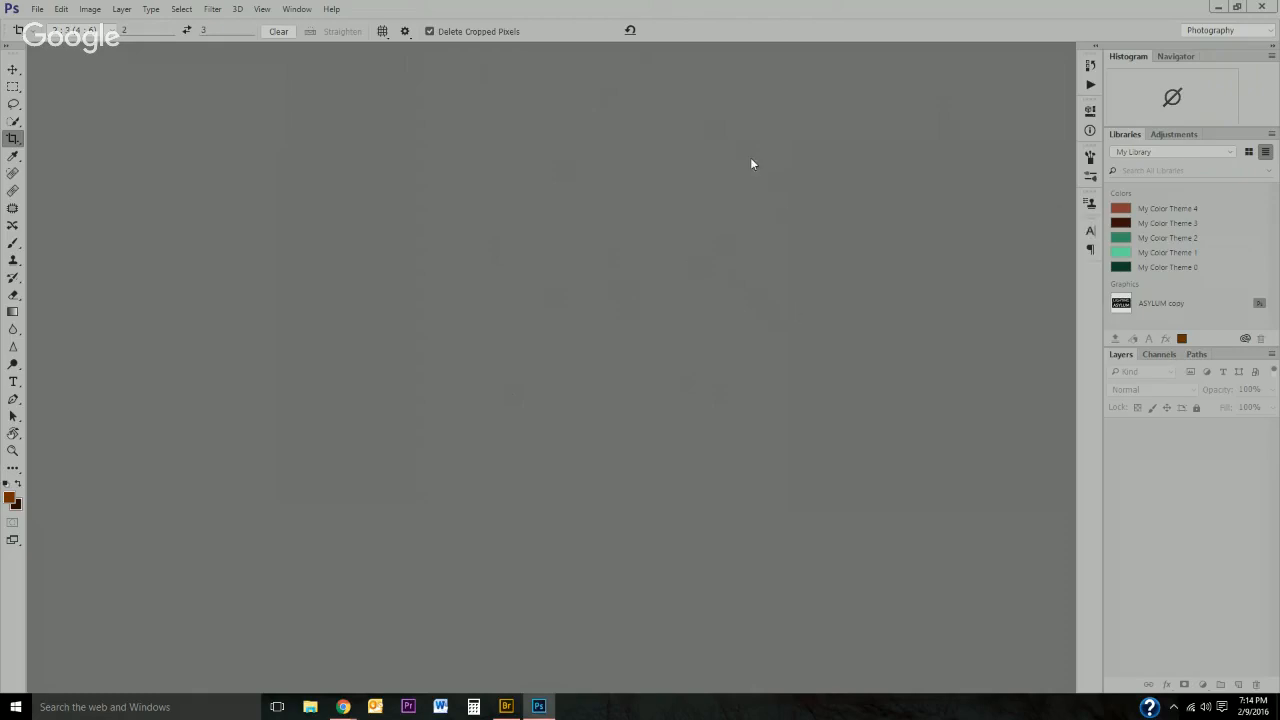
Add the Adobe Color Themes extension panel to the workspace and collapse it to an icon.
left_click(300, 12)
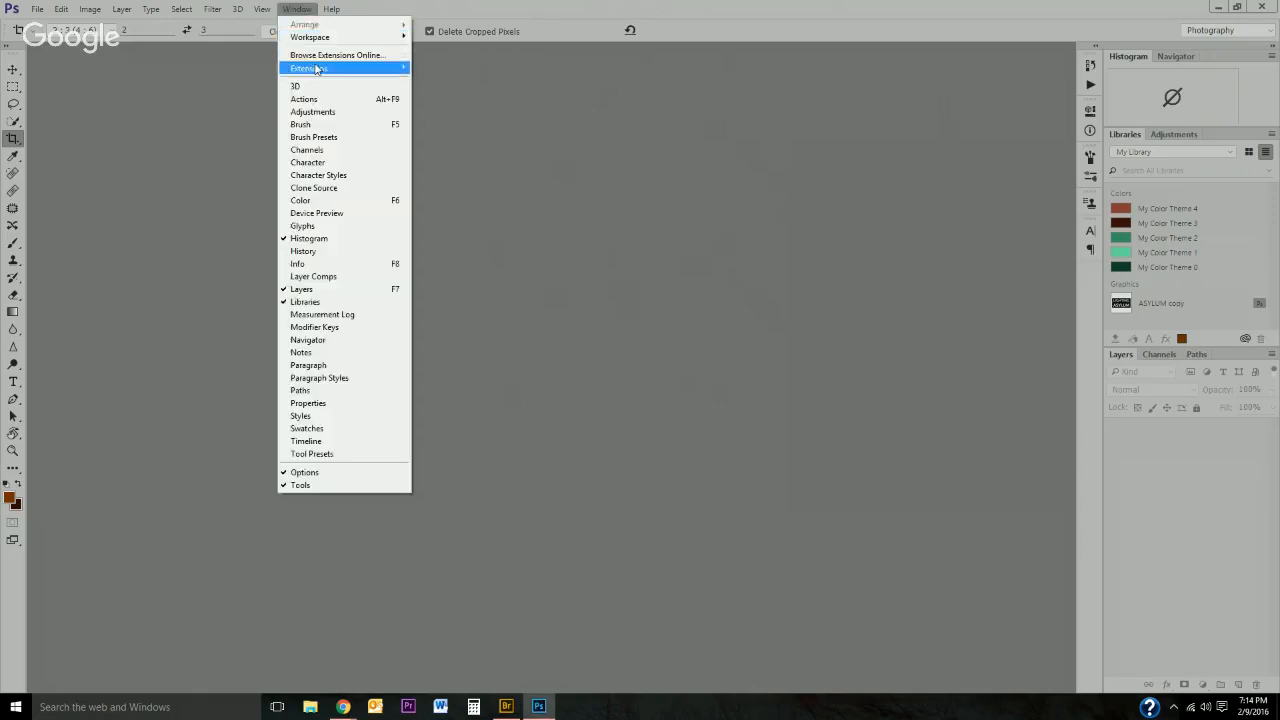
mouse_move(315, 70)
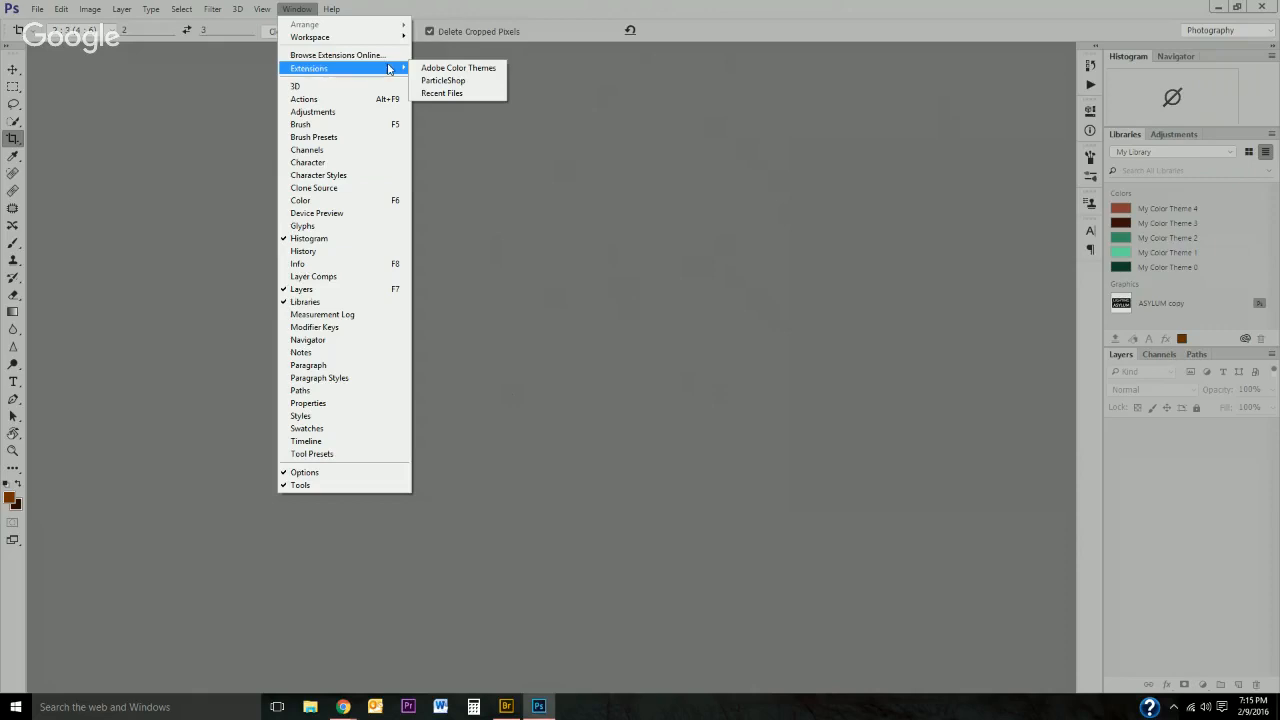
left_click(460, 68)
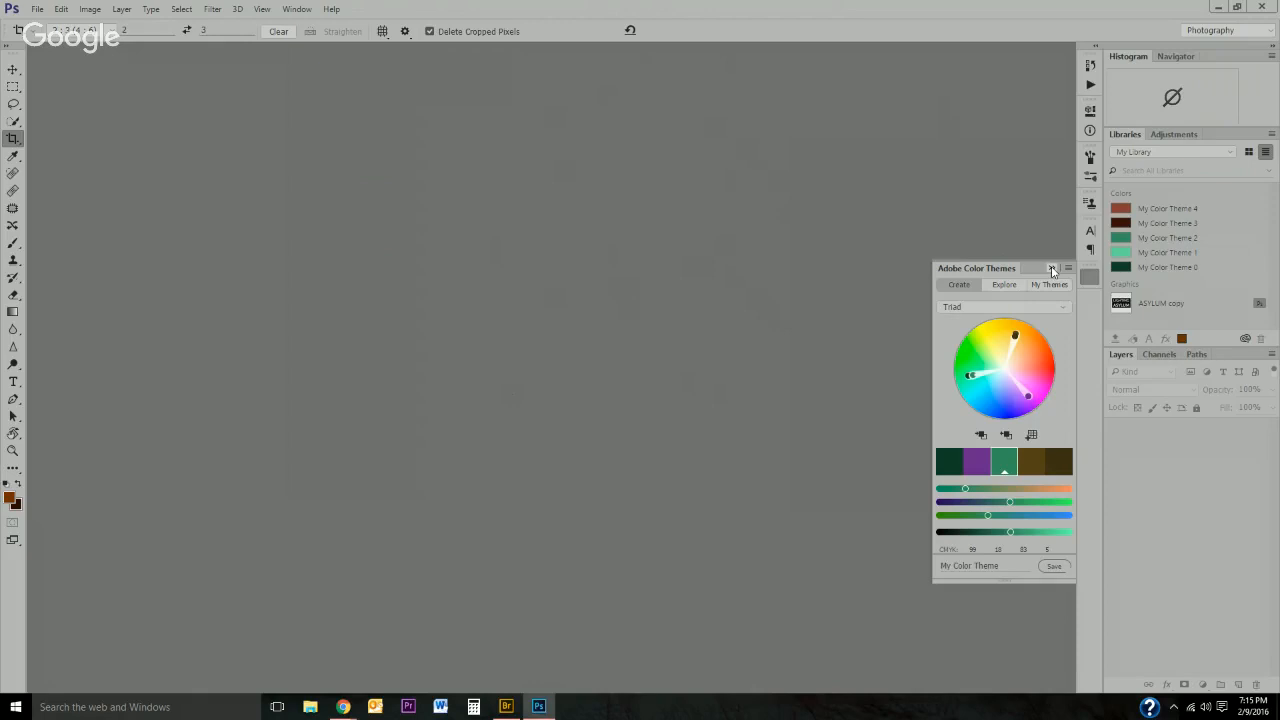
left_click(1051, 268)
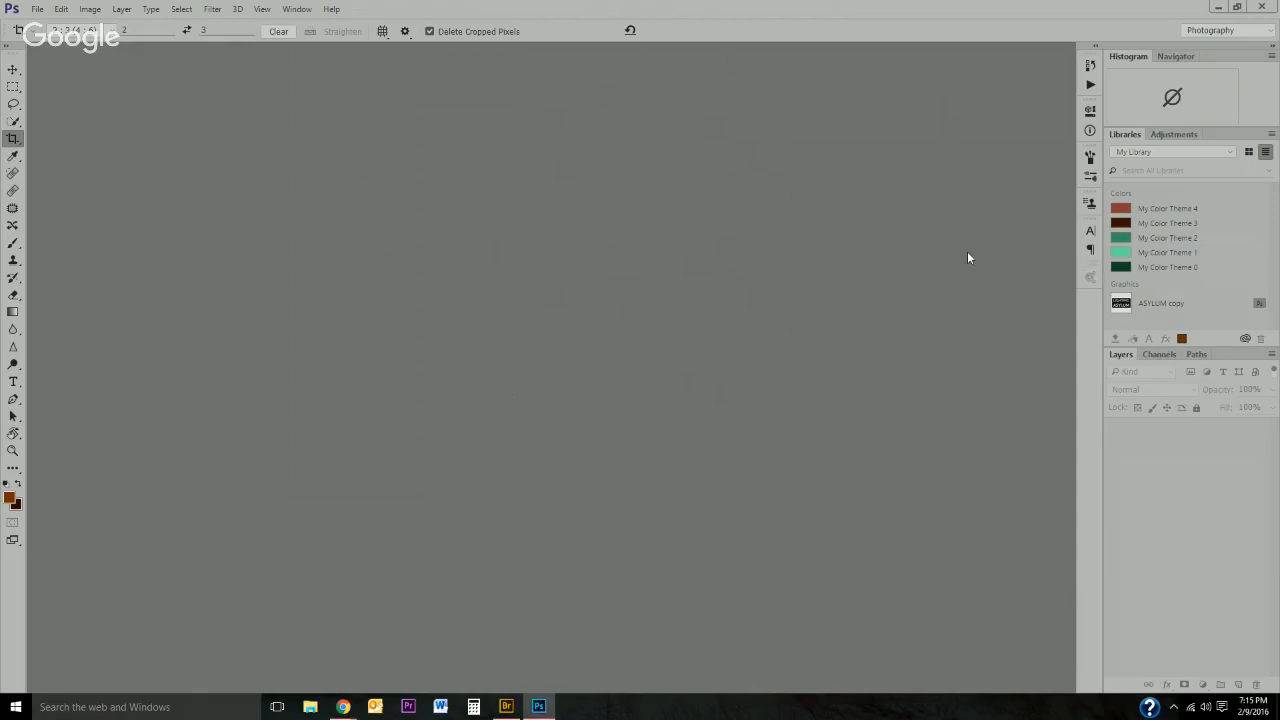
Add the ParticleShop extension panel to the workspace, check that its icon reopens it, and leave it collapsed.
left_click(296, 9)
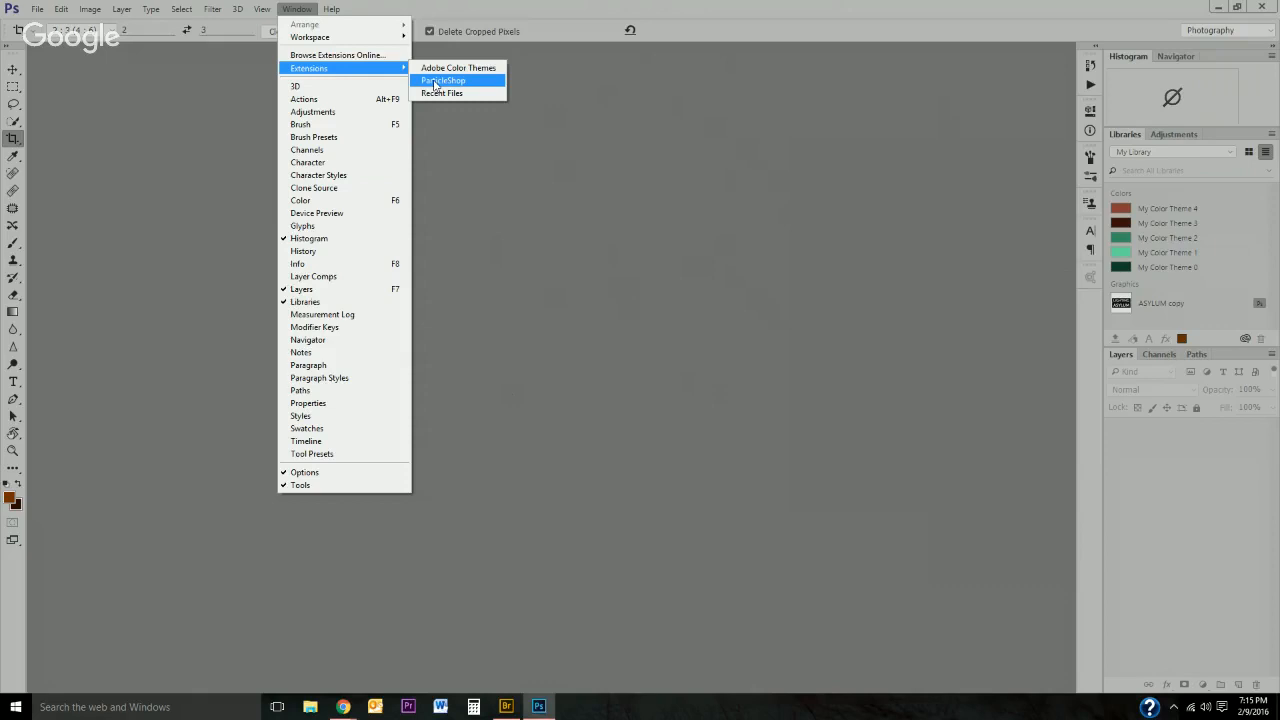
left_click(435, 80)
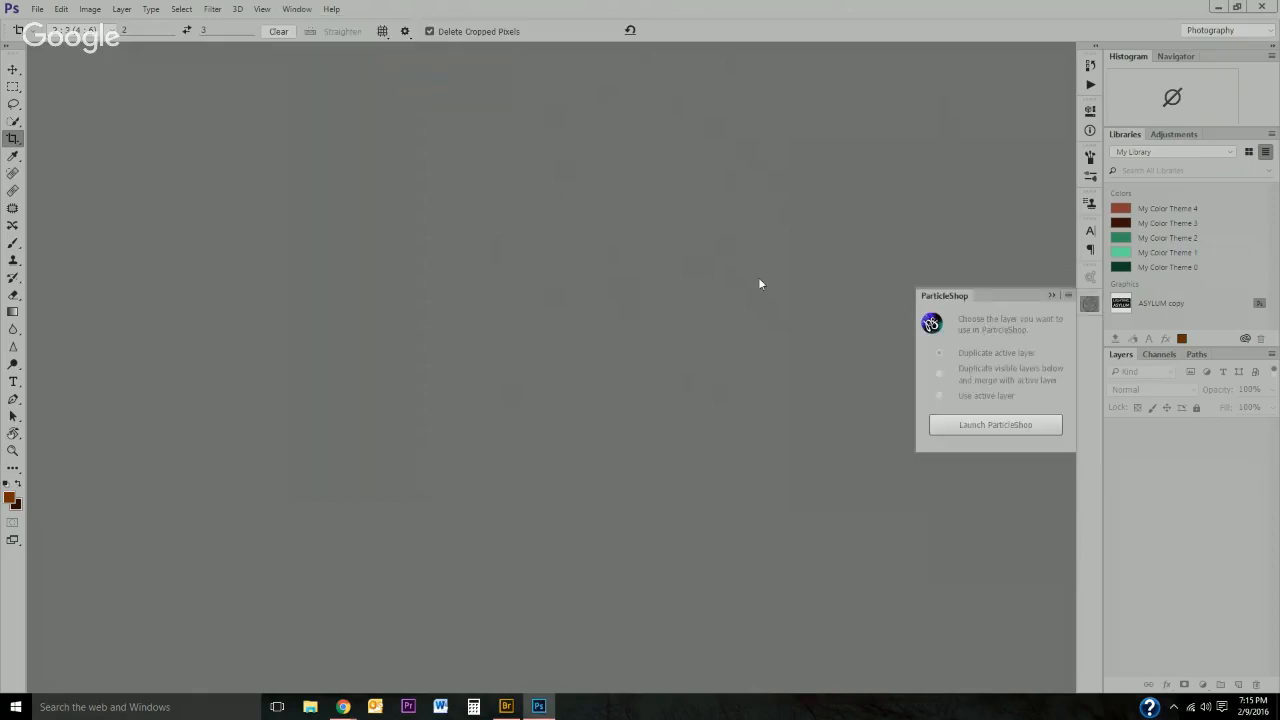
left_click(1053, 295)
left_click(1090, 304)
left_click(1089, 306)
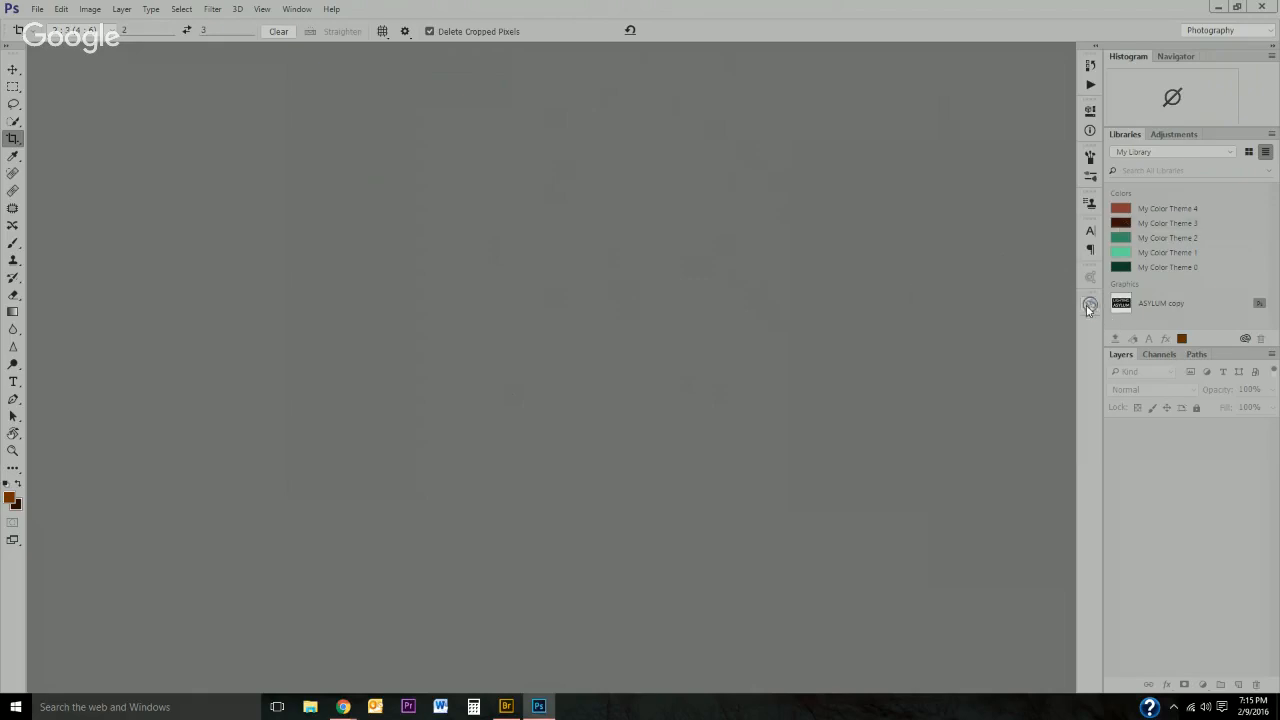
left_click(1089, 306)
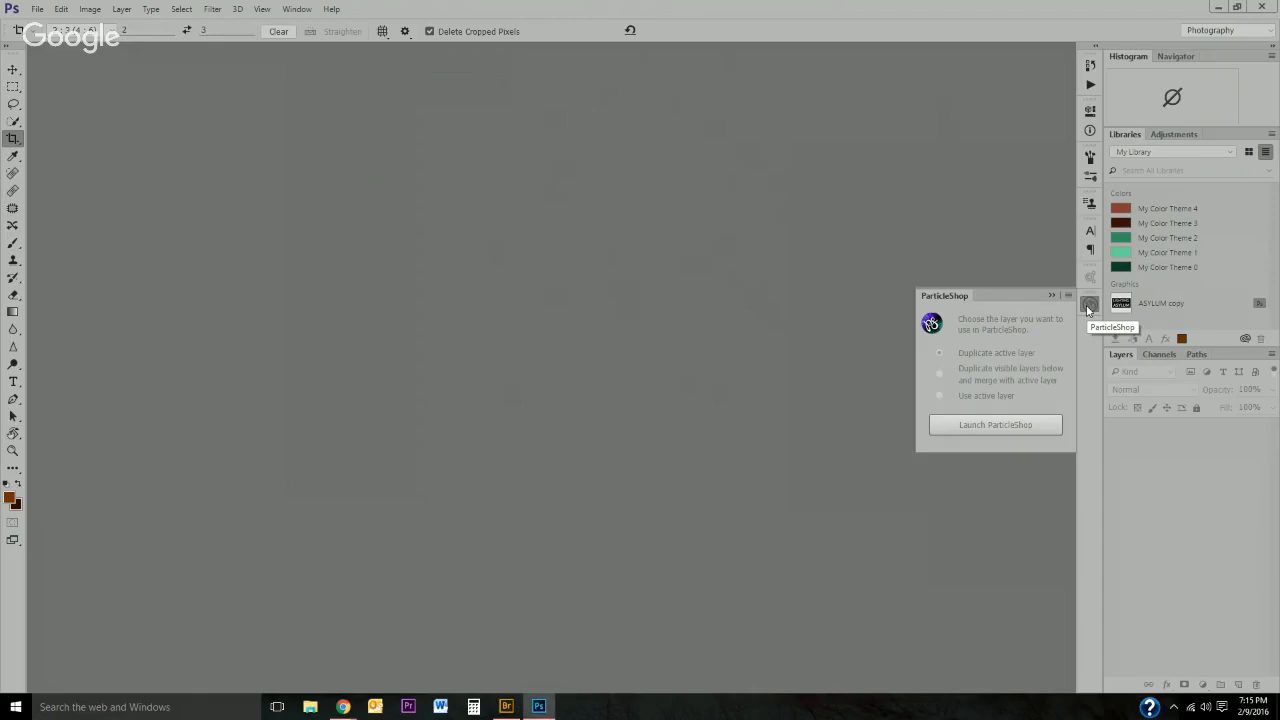
left_click(1089, 308)
Add the Recent Files extension panel to the workspace and collapse it to an icon.
left_click(297, 9)
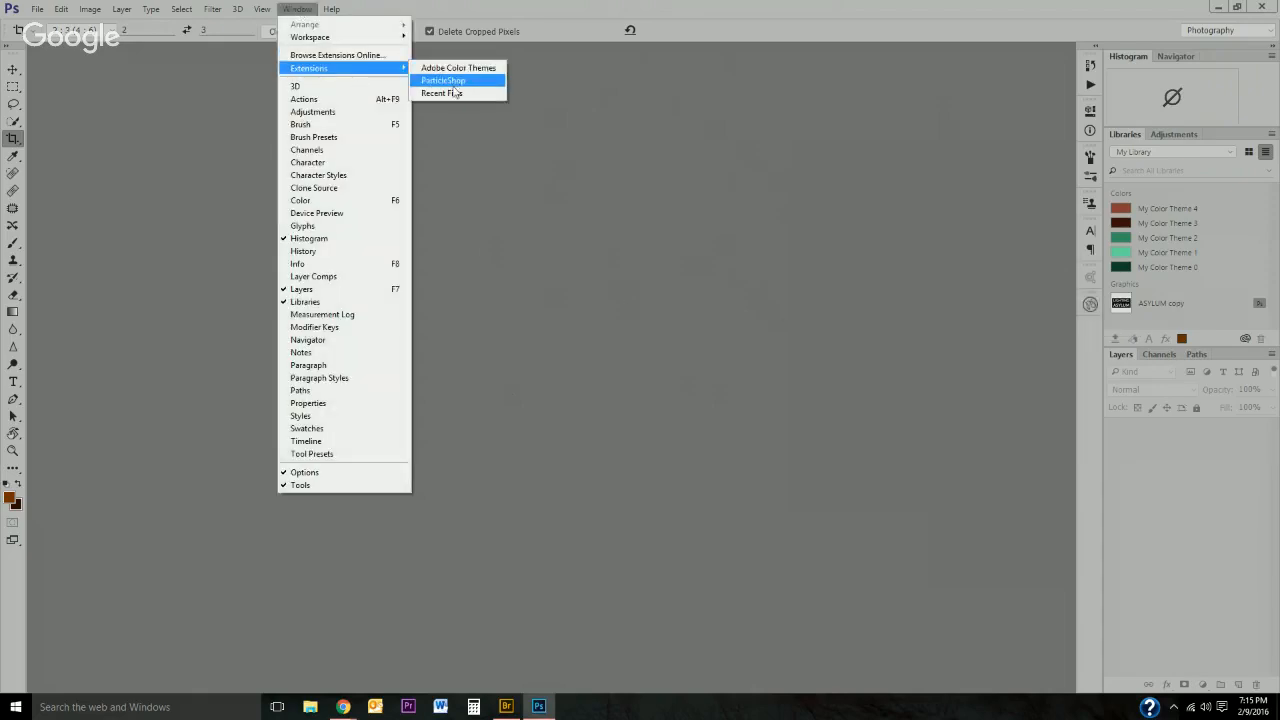
left_click(452, 93)
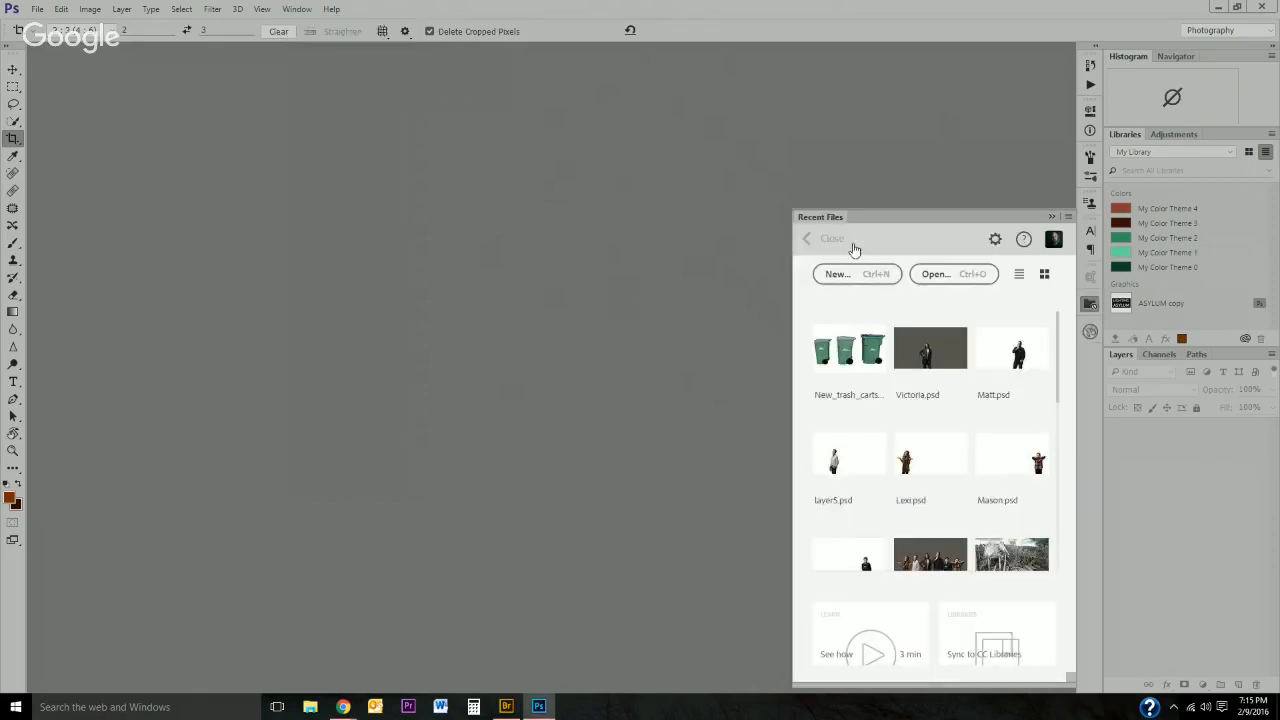
left_click(1051, 216)
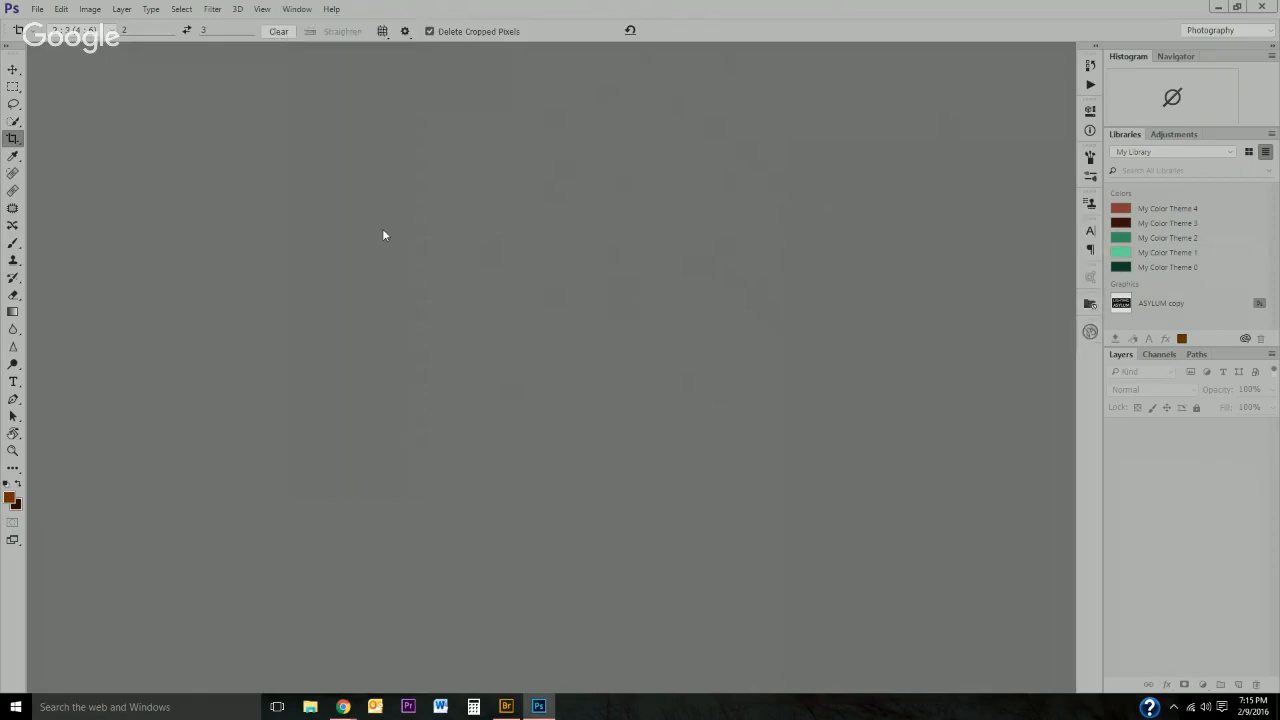
Look through the Open Recent file list and dismiss it without opening a file.
left_click(40, 10)
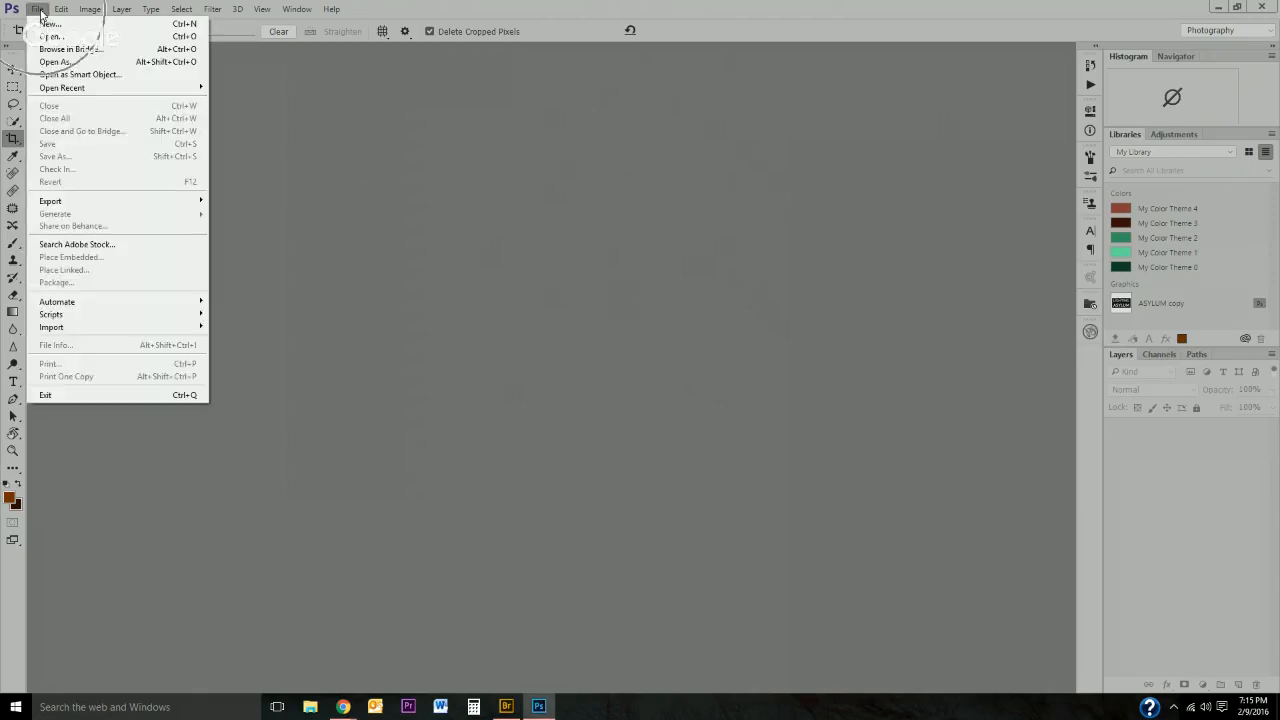
mouse_move(75, 94)
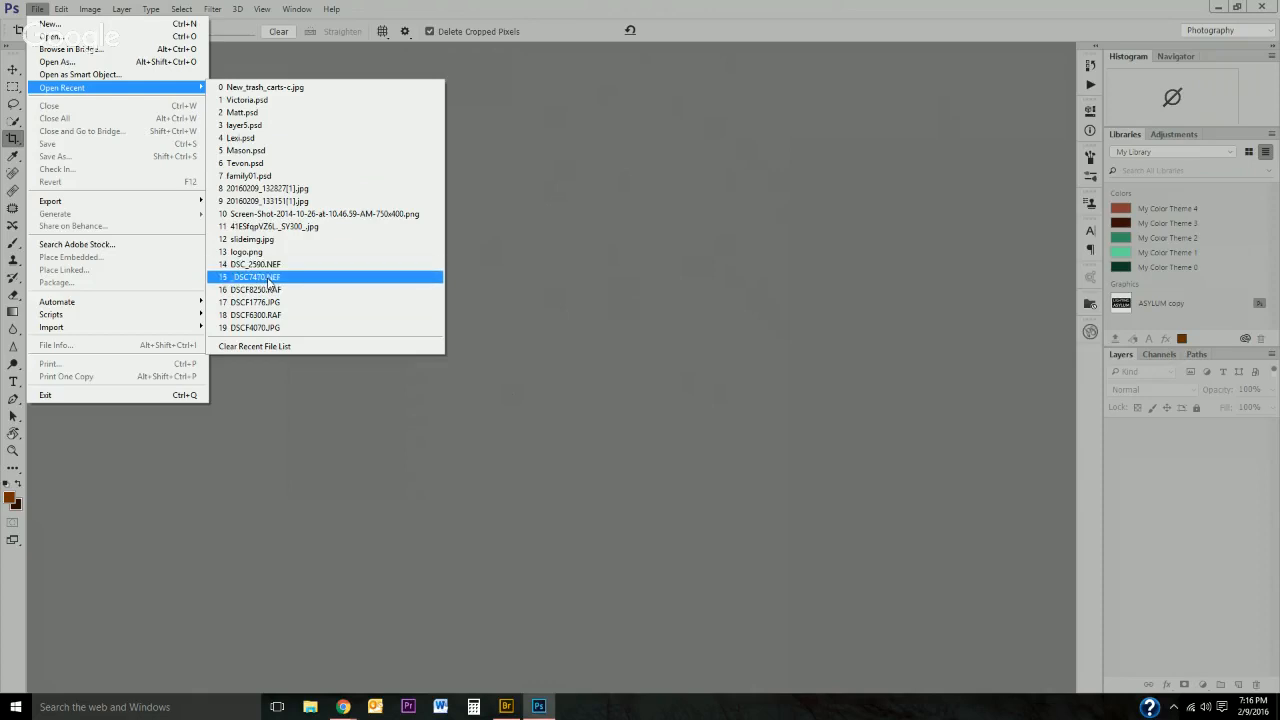
left_click(408, 203)
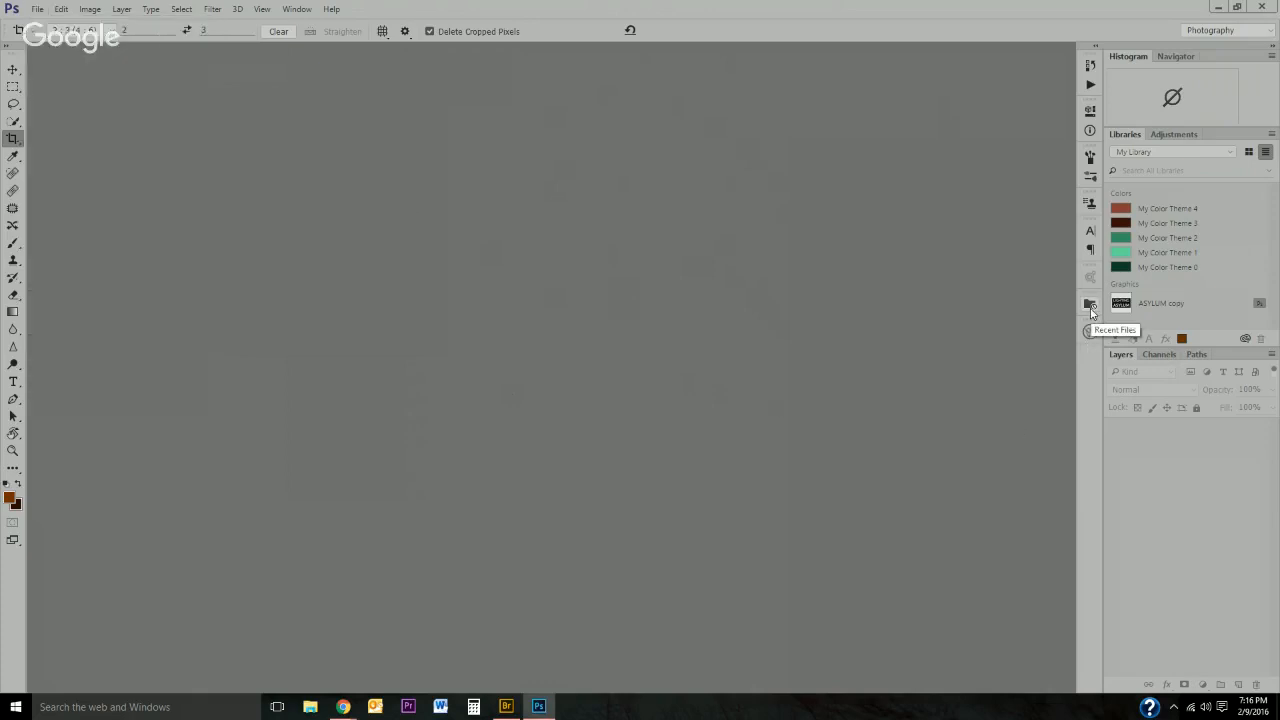
Move the Recent Files icon below the ParticleShop icon and browse the panel's file thumbnails.
left_click_drag(1091, 312, 1091, 359)
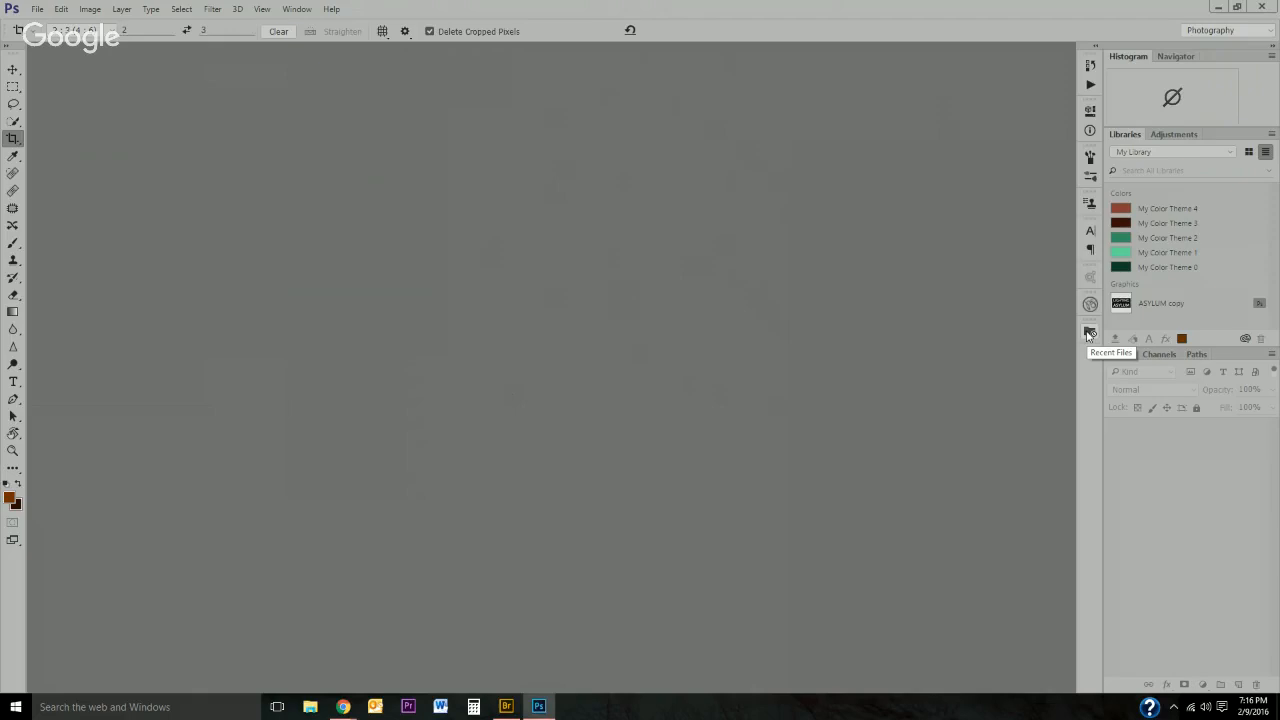
left_click(1089, 333)
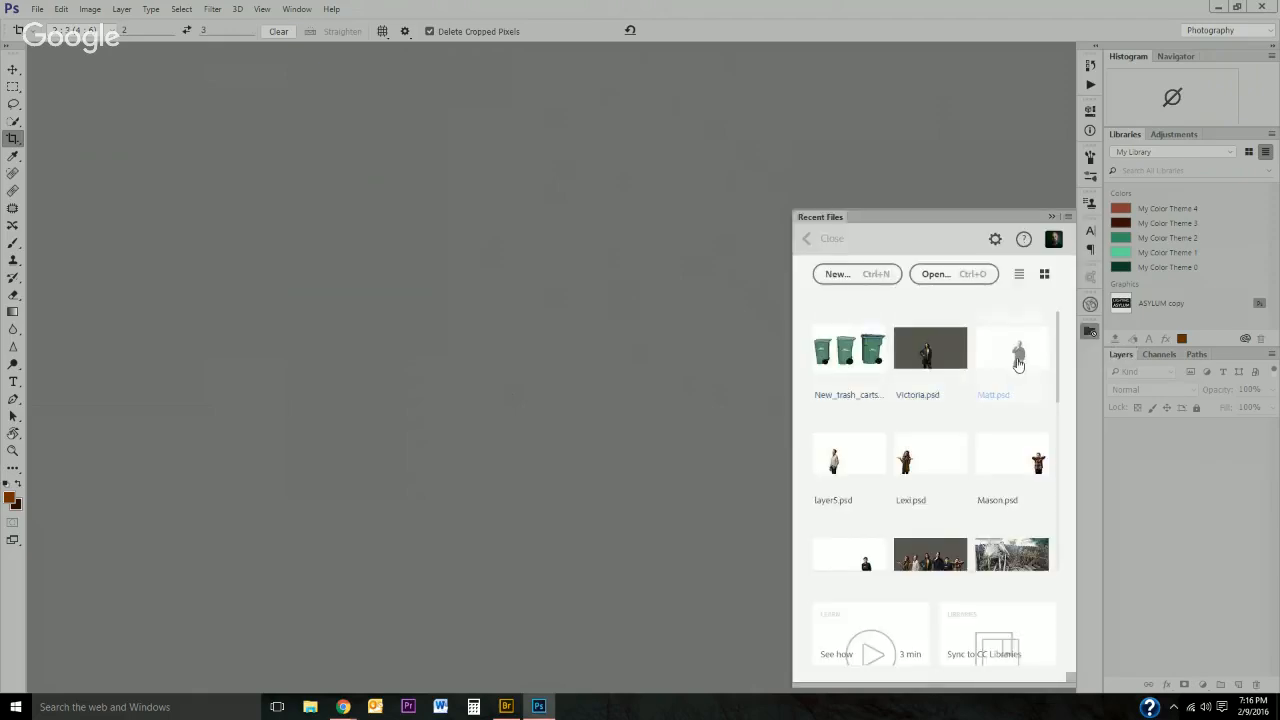
left_click_drag(1057, 337, 1079, 446)
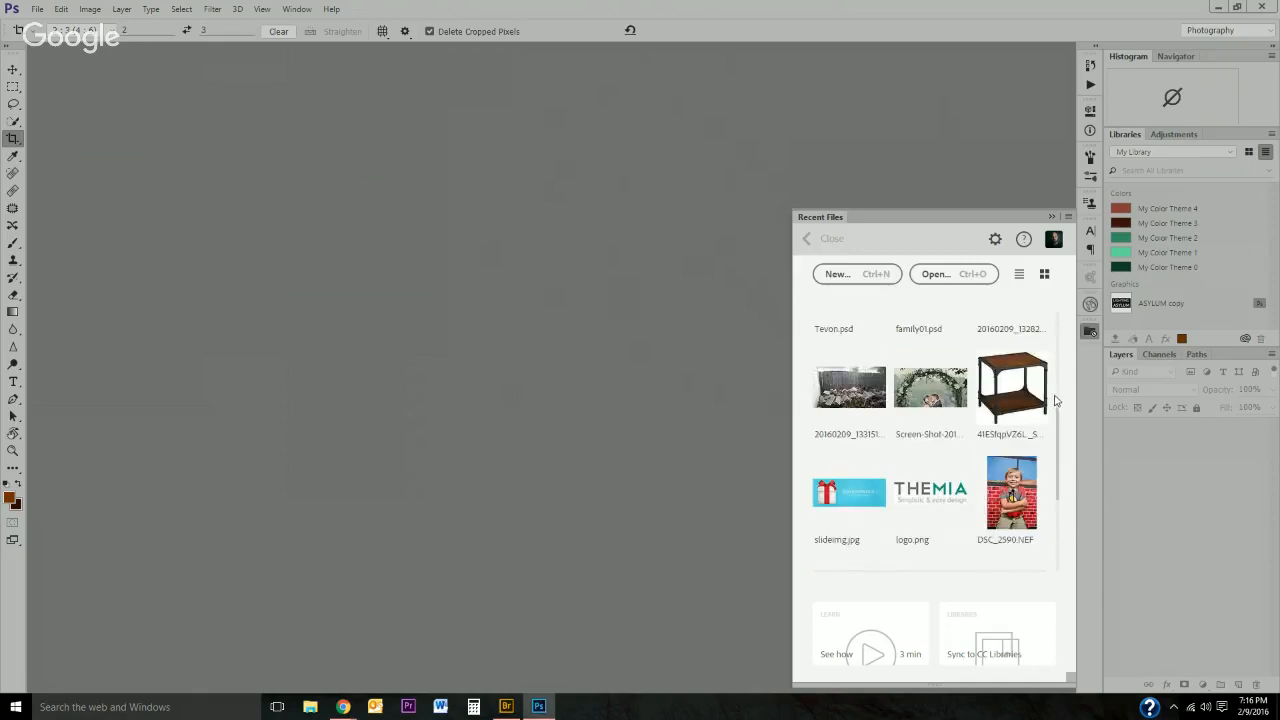
left_click_drag(1057, 417, 1043, 335)
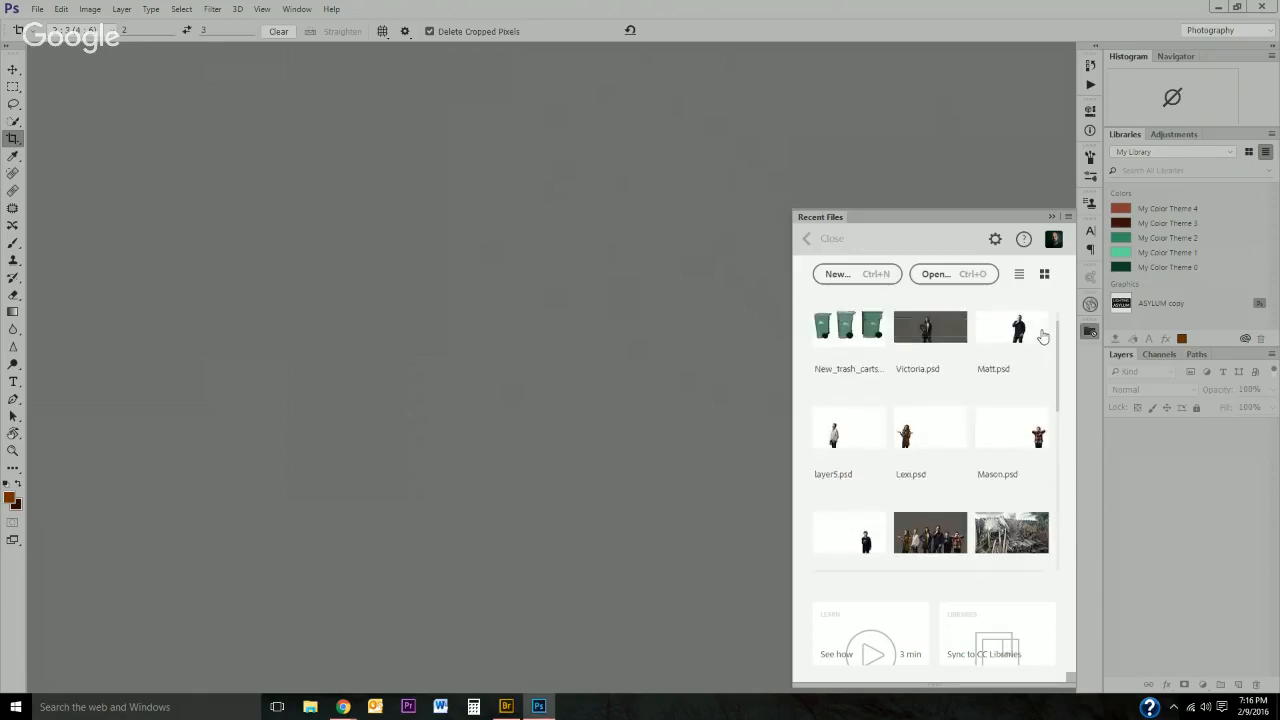
Open the recent PSD portrait with the dark grey background, close it again and collapse the Recent Files panel.
left_click(953, 332)
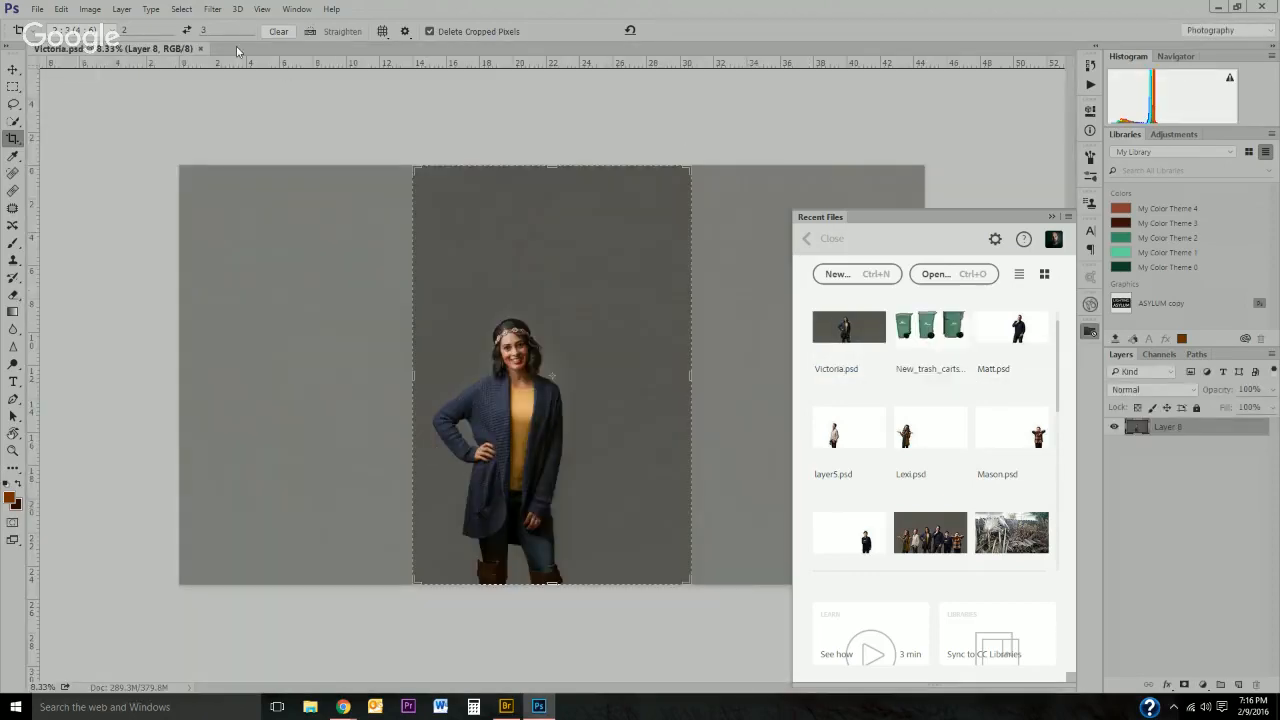
left_click(201, 48)
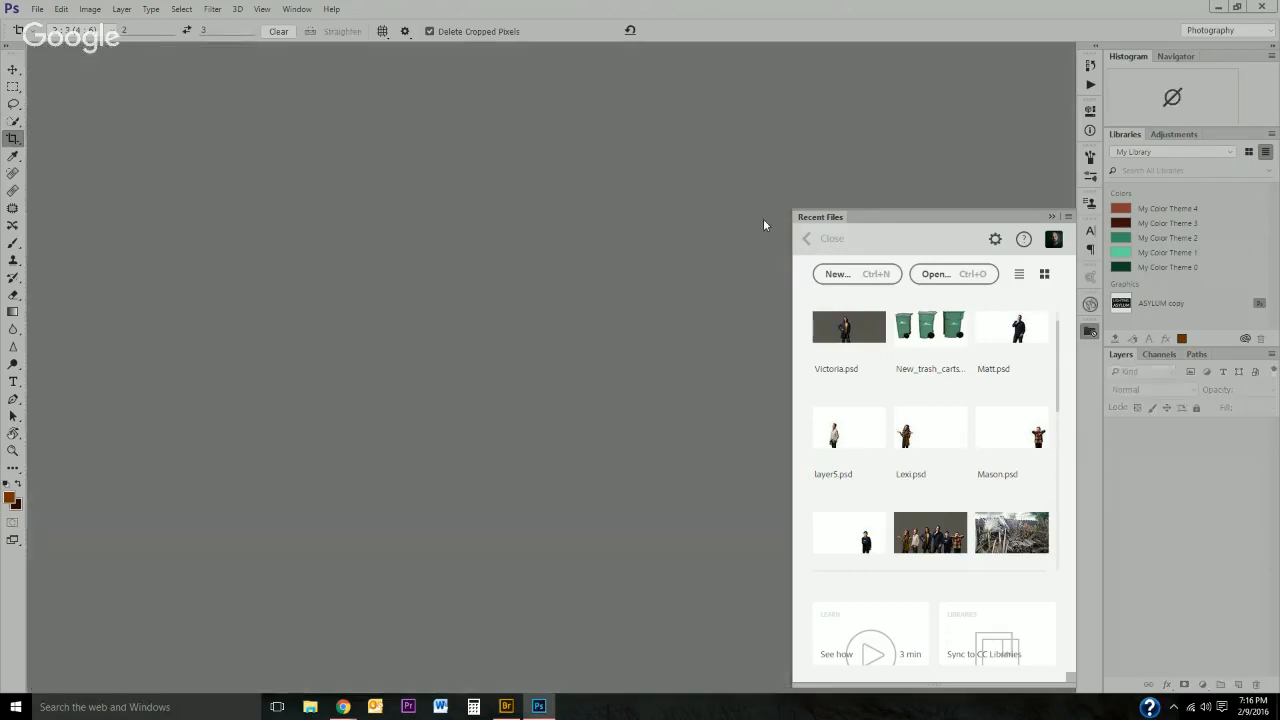
left_click(1051, 217)
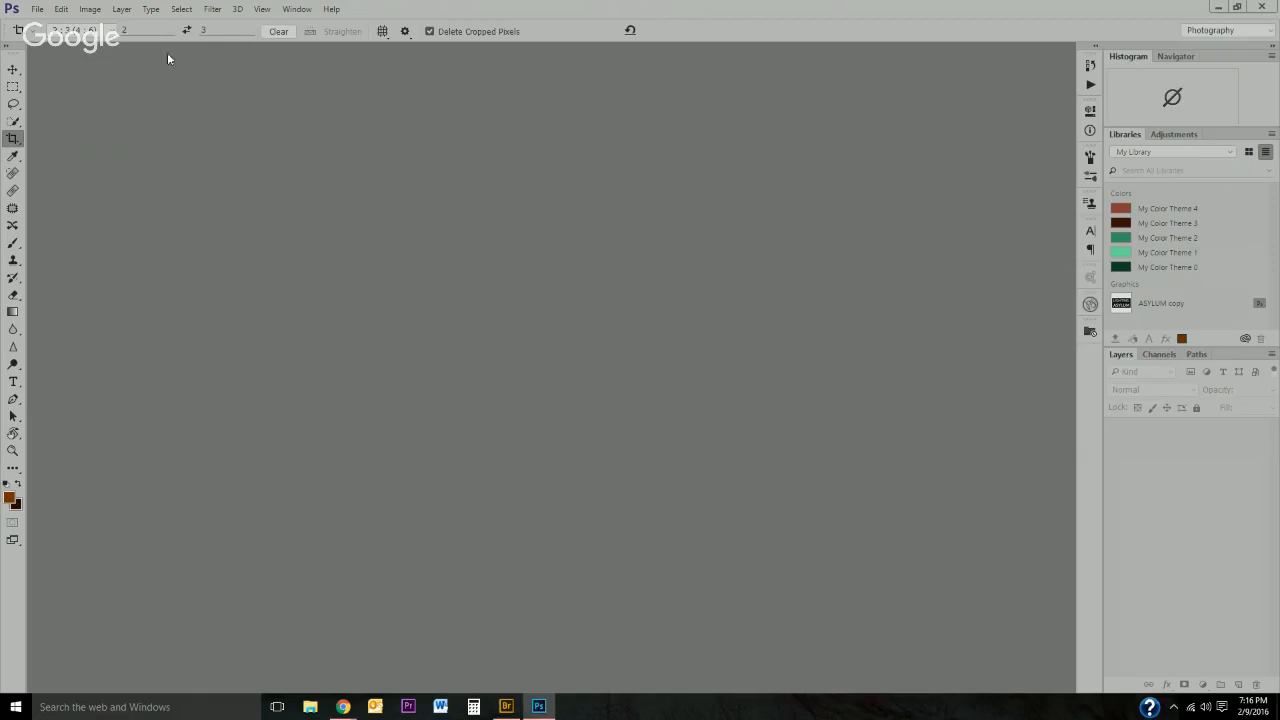
Browse the Photoshop extensions offered on the Adobe Add-ons website, close that page and return to Photoshop.
left_click(296, 9)
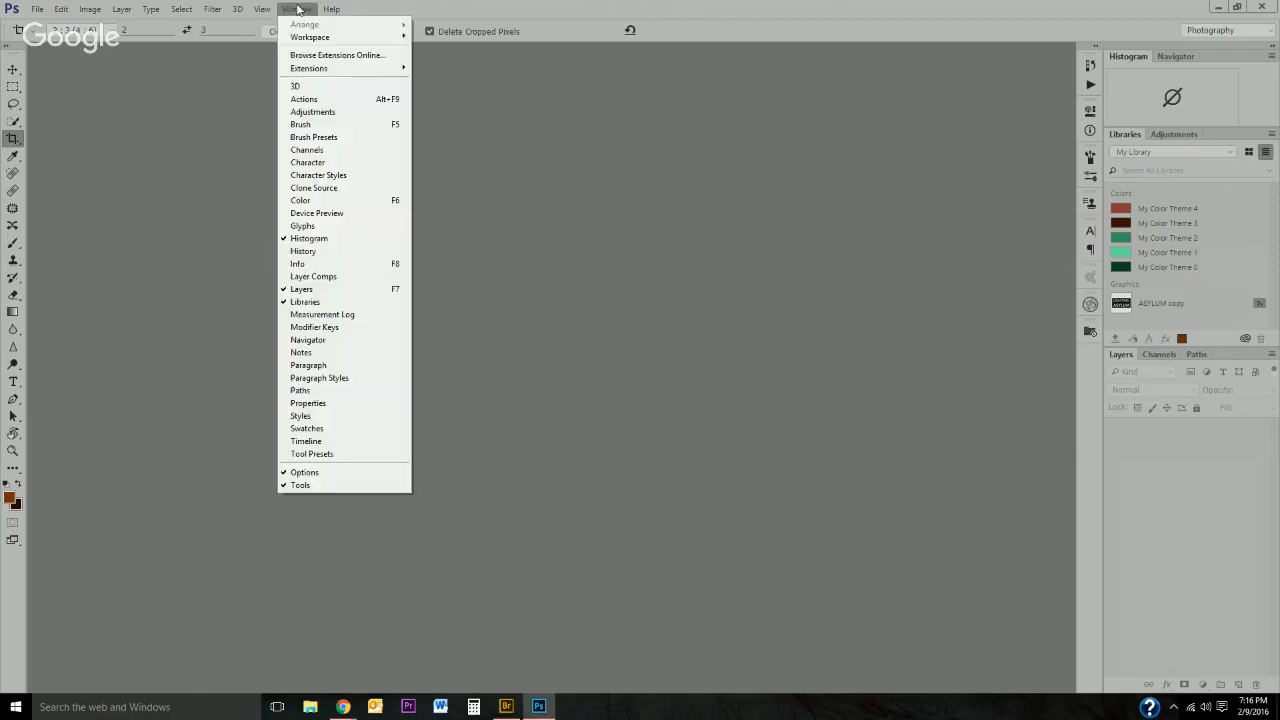
left_click(335, 56)
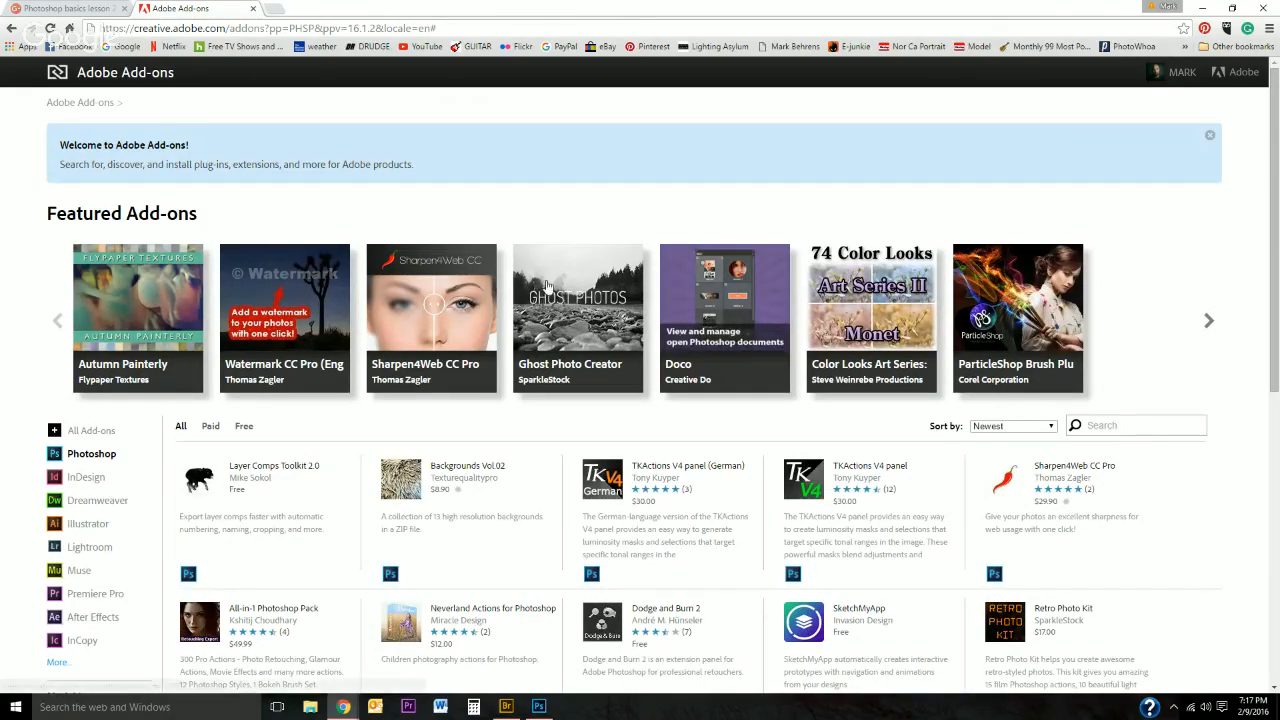
scroll(668, 292, "down", 2)
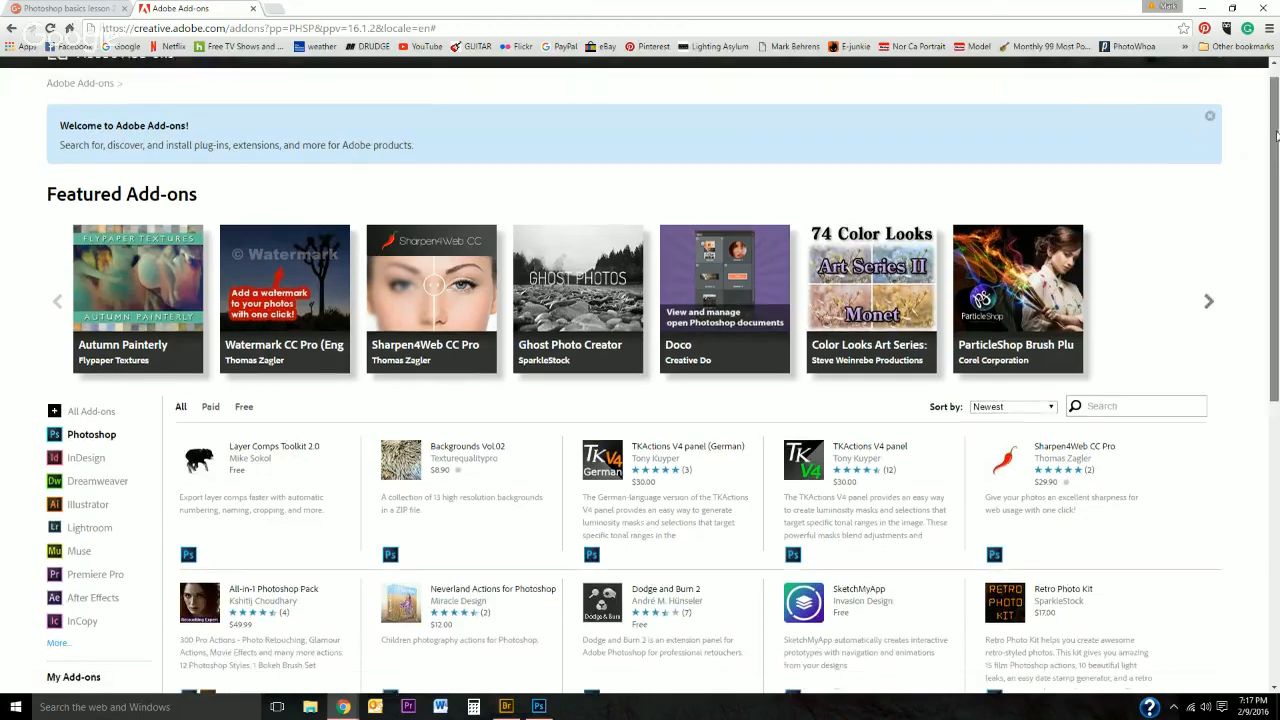
scroll(985, 243, "up", 2)
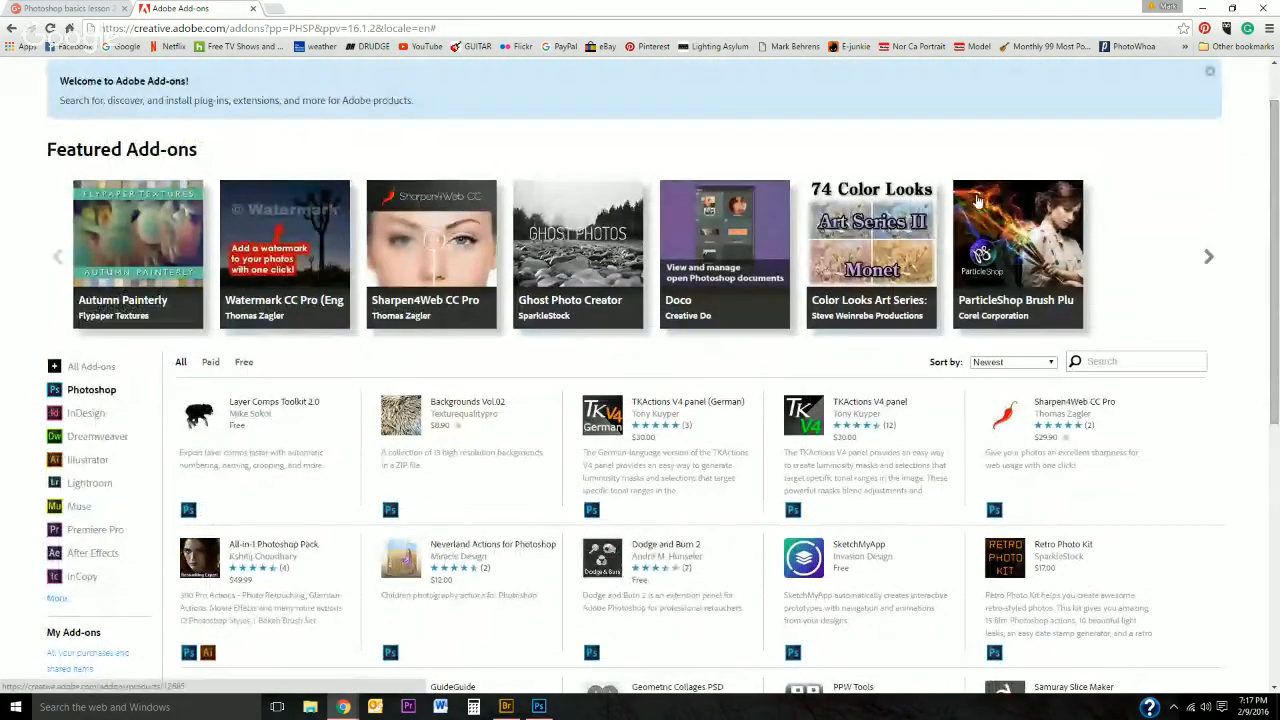
scroll(1078, 246, "down", 3)
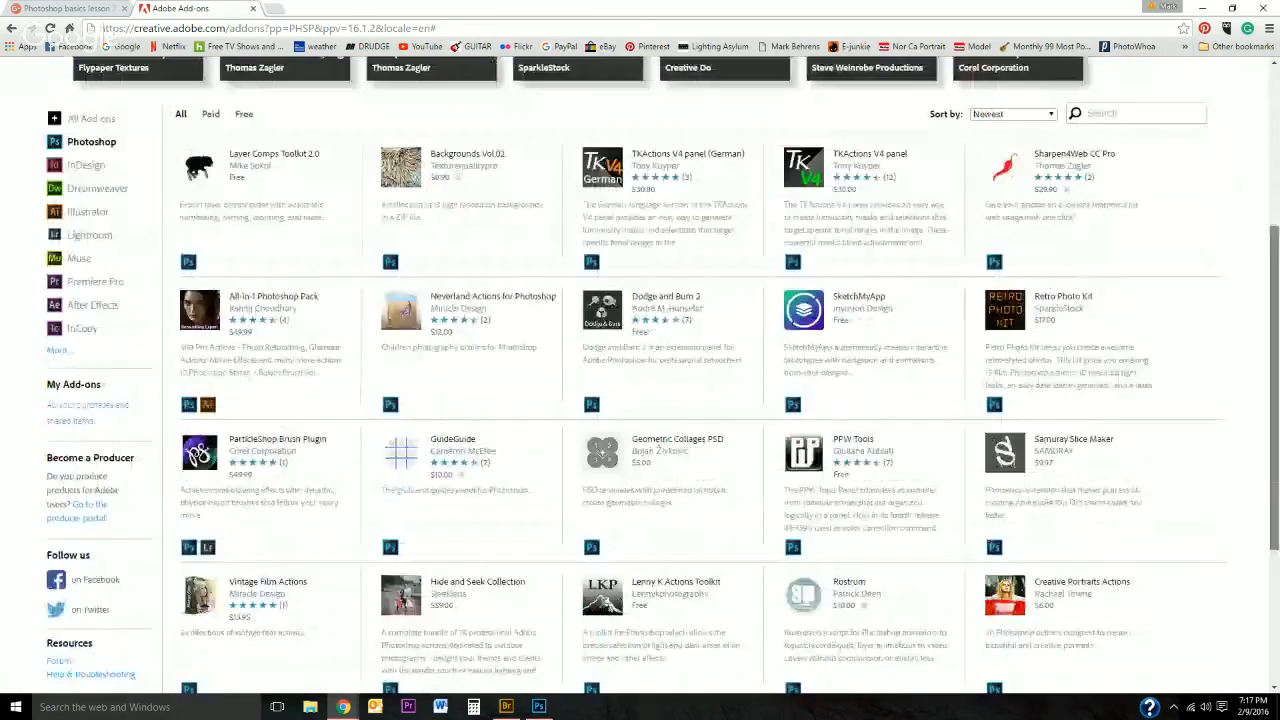
scroll(983, 287, "down", 2)
scroll(983, 287, "up", 5)
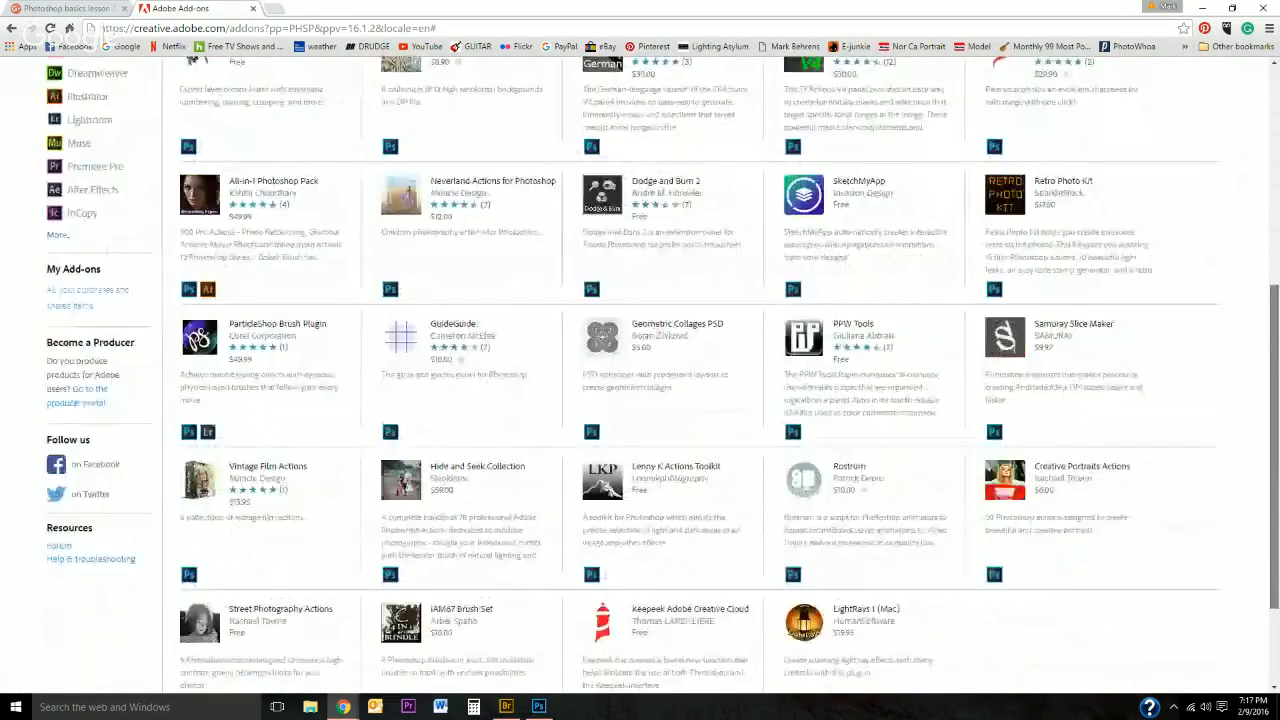
scroll(983, 287, "up", 1)
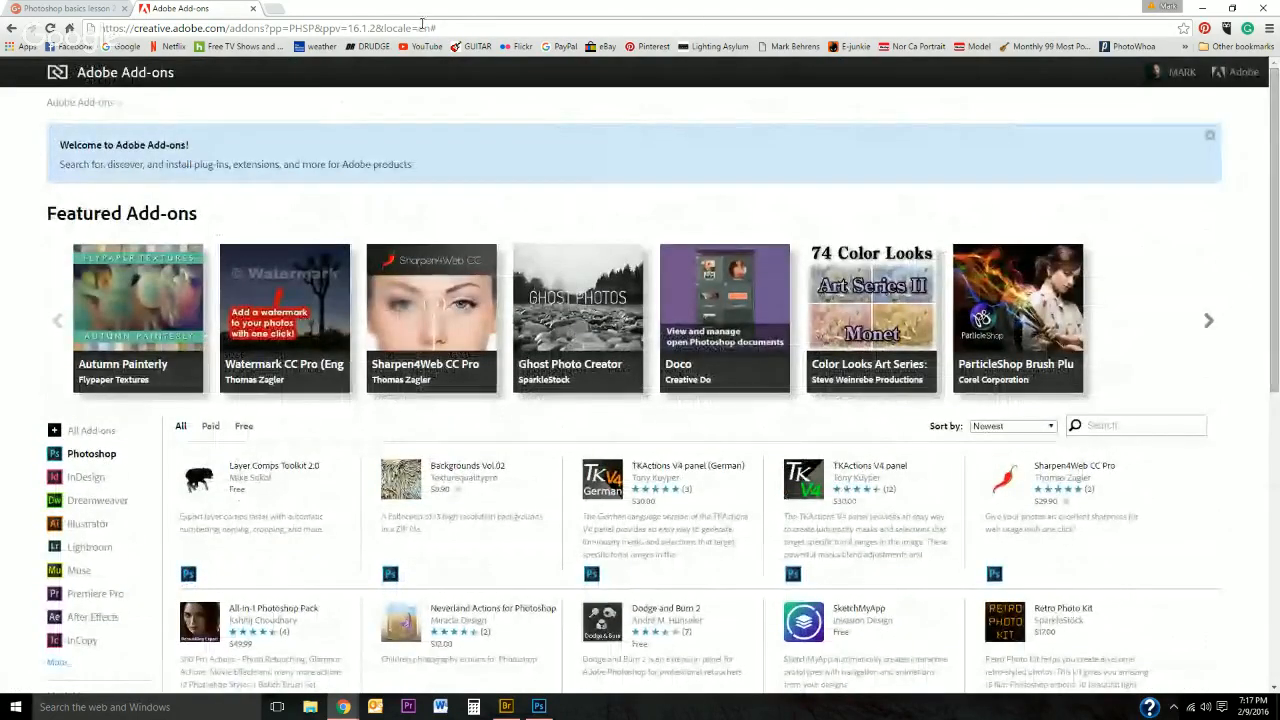
left_click(253, 8)
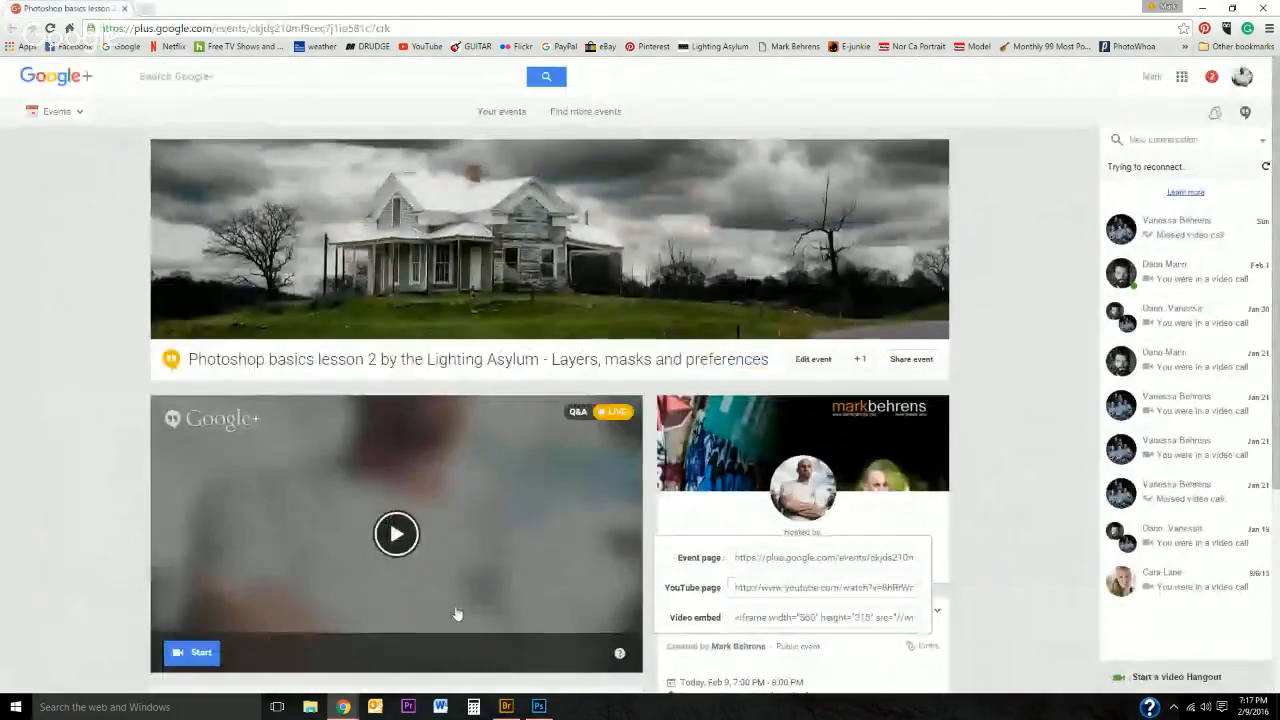
left_click(539, 706)
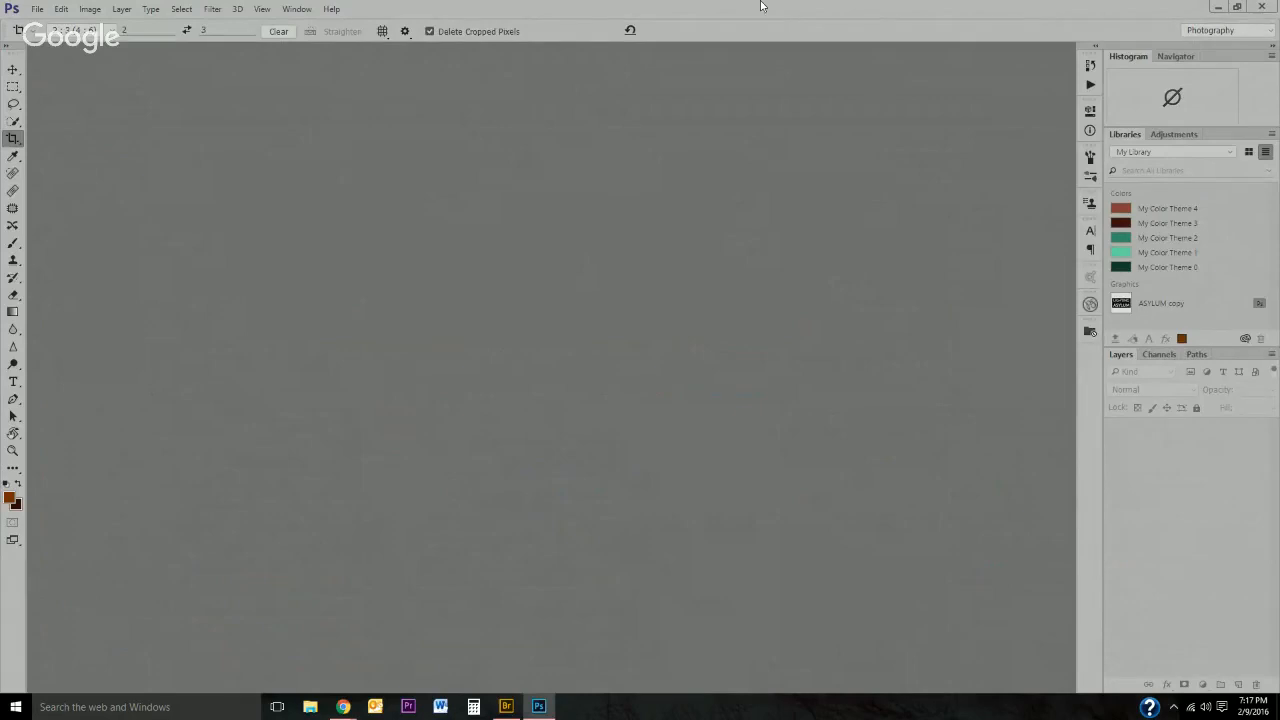
Check the list of installed extensions and dismiss it without choosing one.
left_click(297, 10)
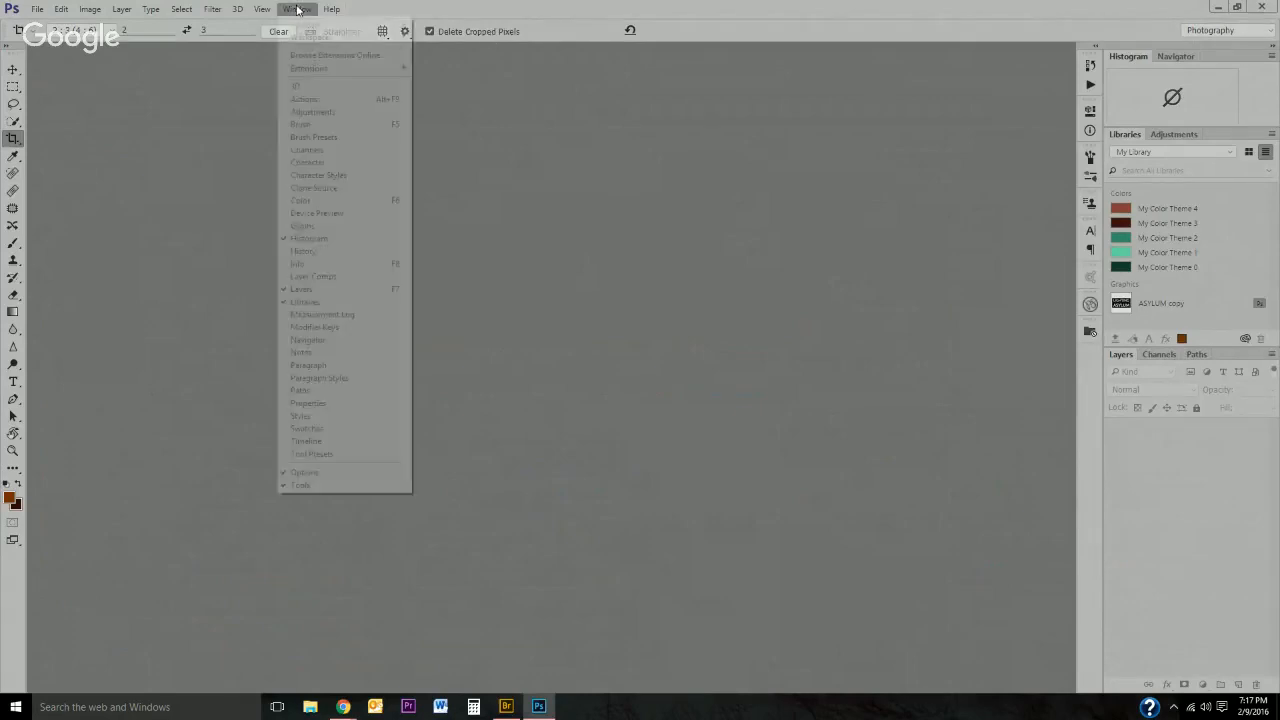
mouse_move(315, 75)
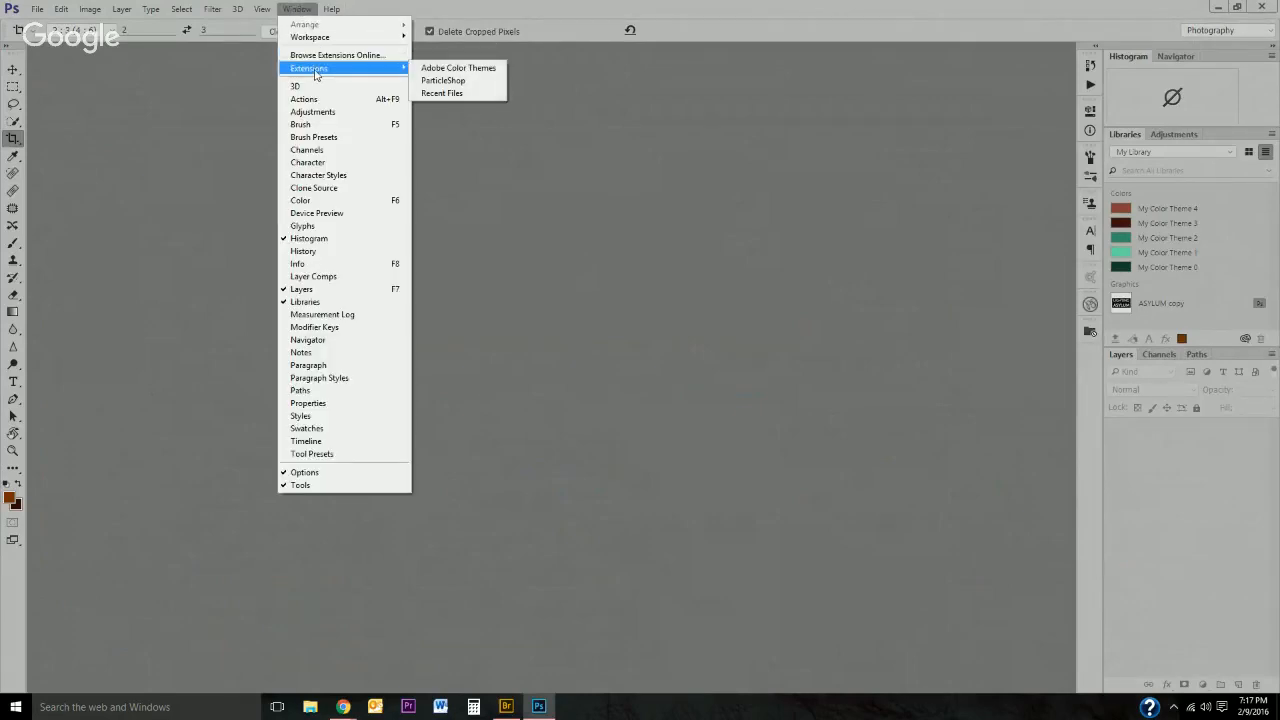
left_click(659, 358)
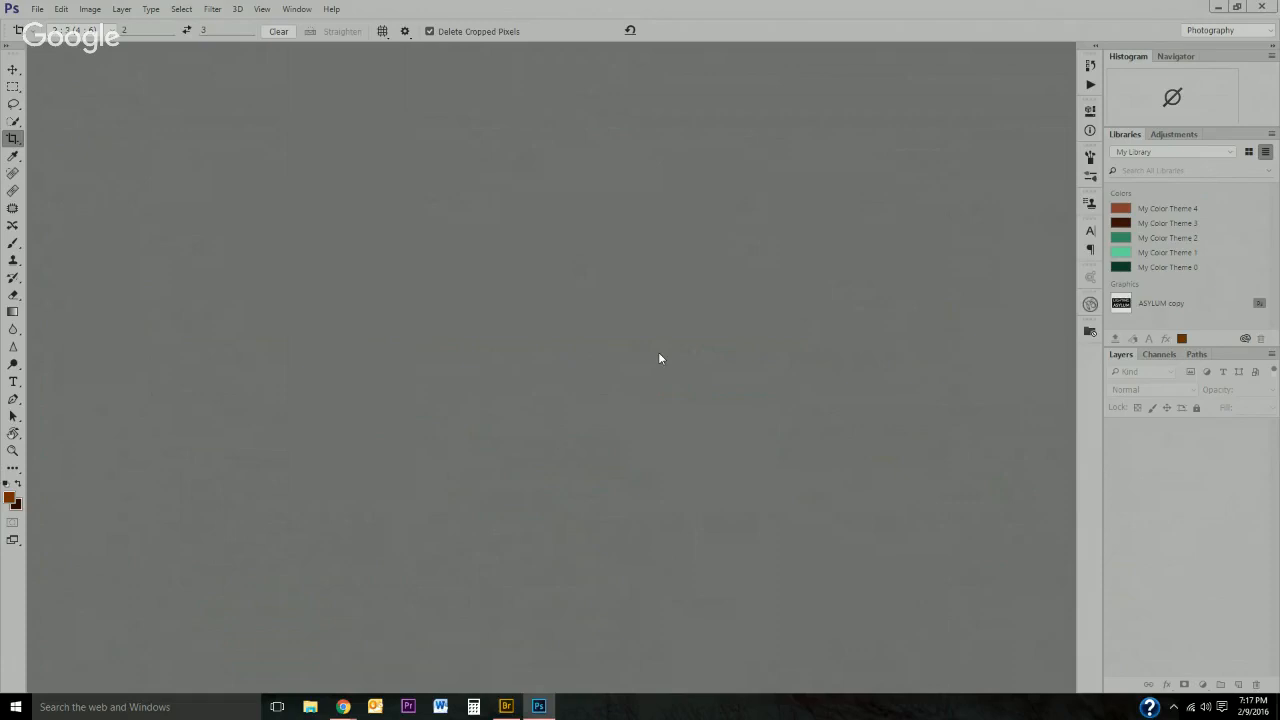
Save the current panel layout as a new custom workspace named after its owner, without capturing shortcuts, menus or toolbar.
left_click(1266, 30)
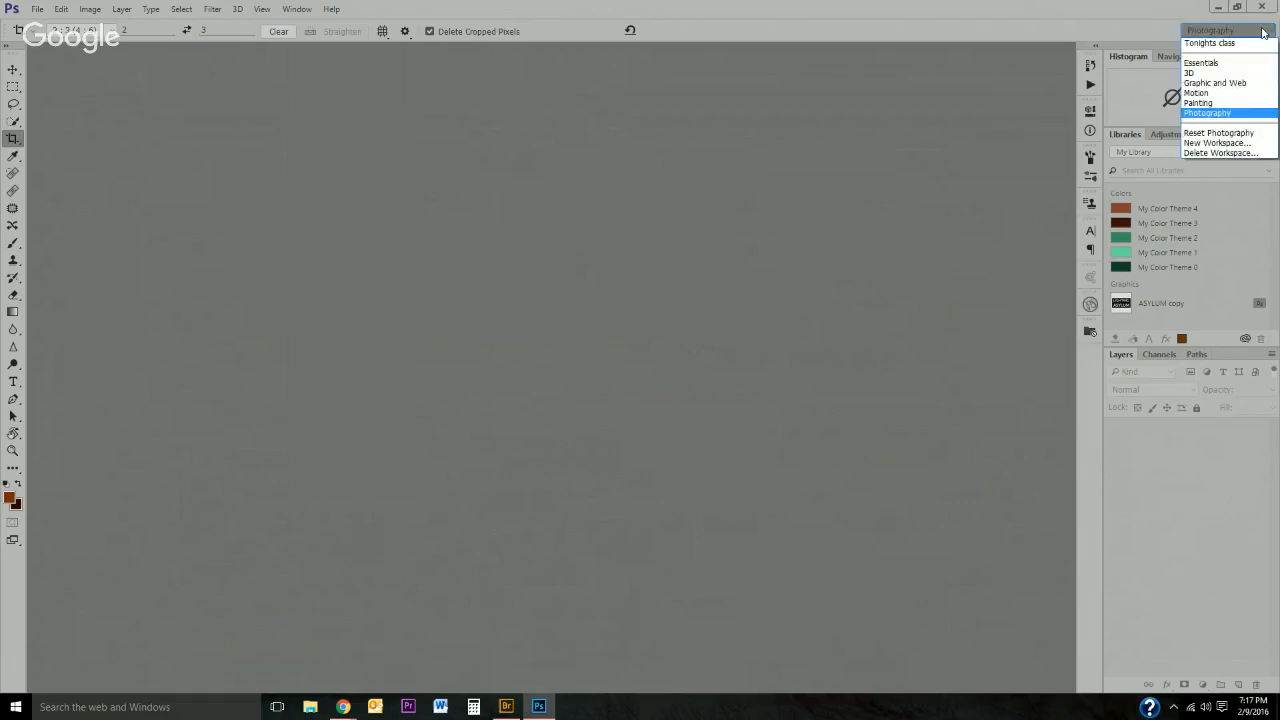
left_click(1198, 145)
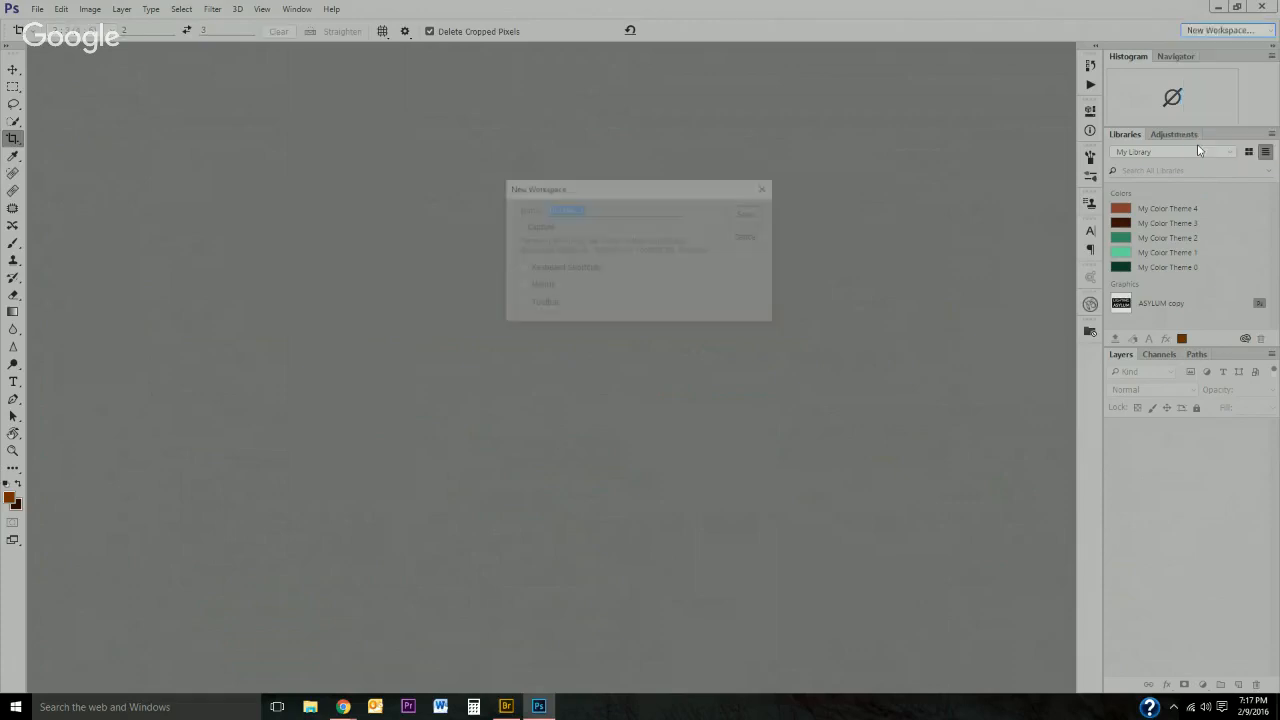
type("Ma")
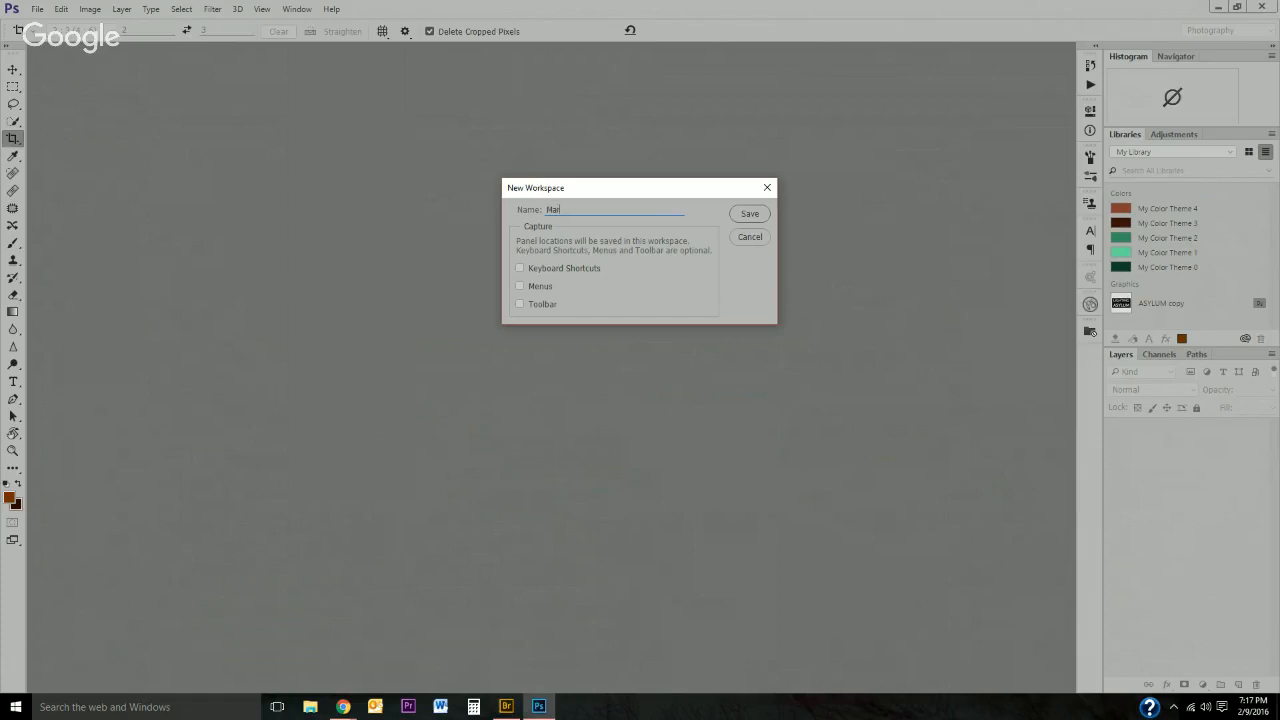
type("rks space")
left_click(749, 215)
Switch to the Motion workspace and return to the newly saved custom workspace.
left_click(1233, 31)
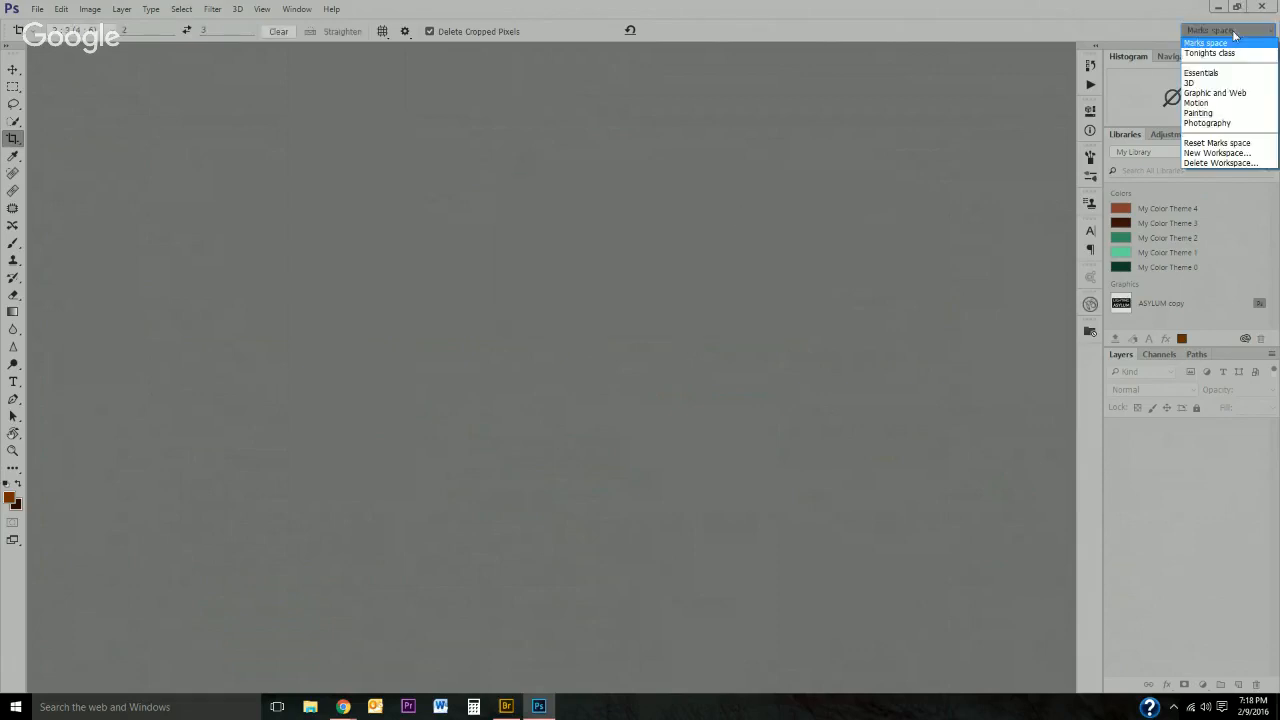
left_click(1198, 103)
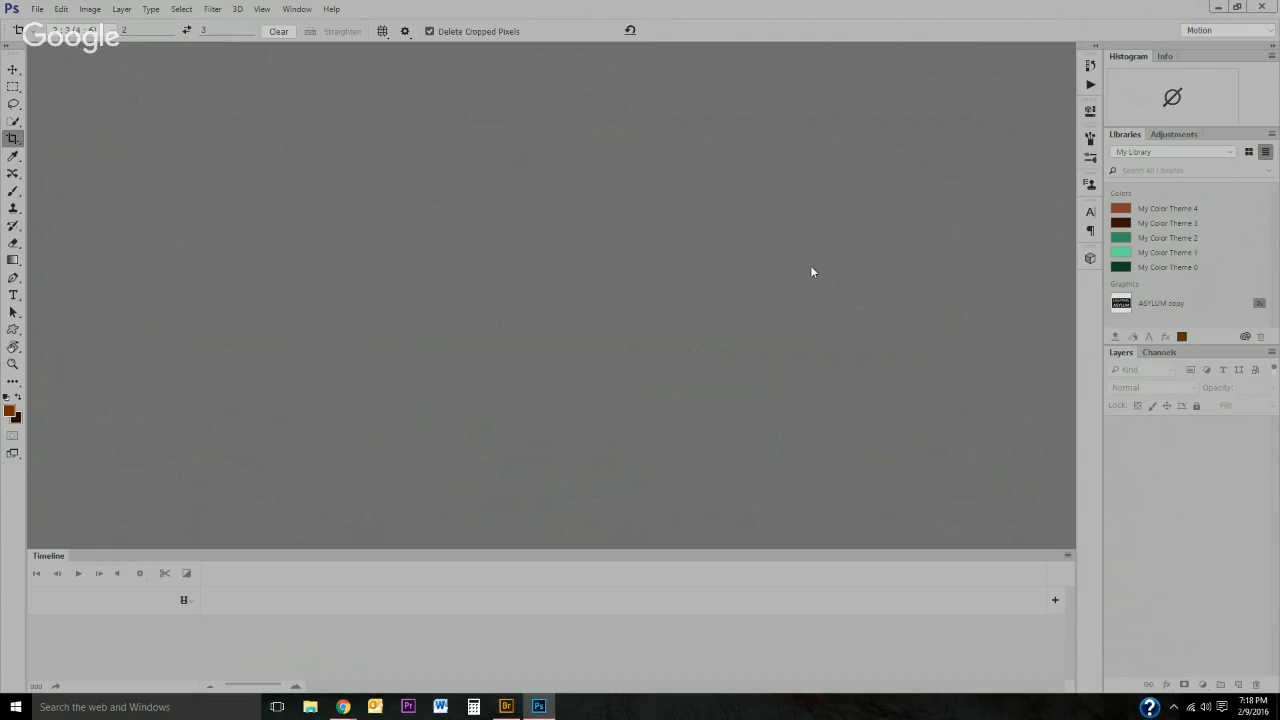
left_click(1217, 32)
left_click(1212, 42)
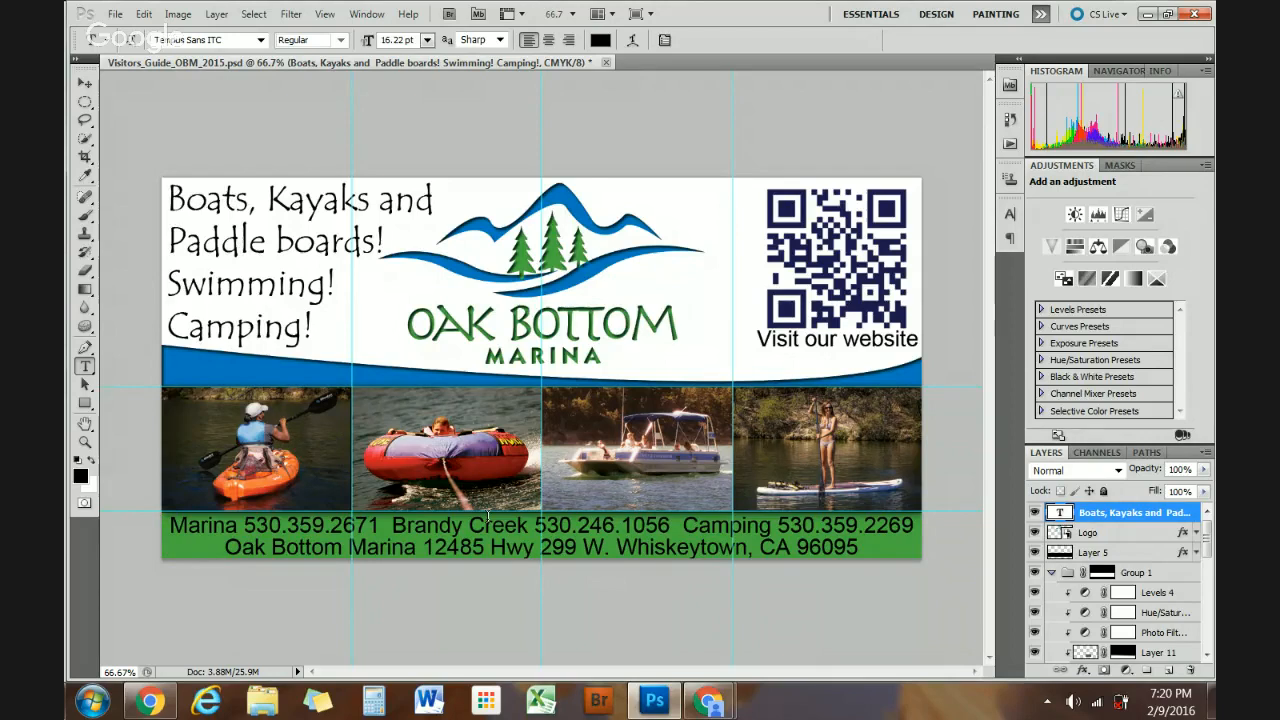
Review the General and Interface preferences, including the color choices for Standard Screen Mode, keeping Gray.
left_click(146, 14)
mouse_move(386, 681)
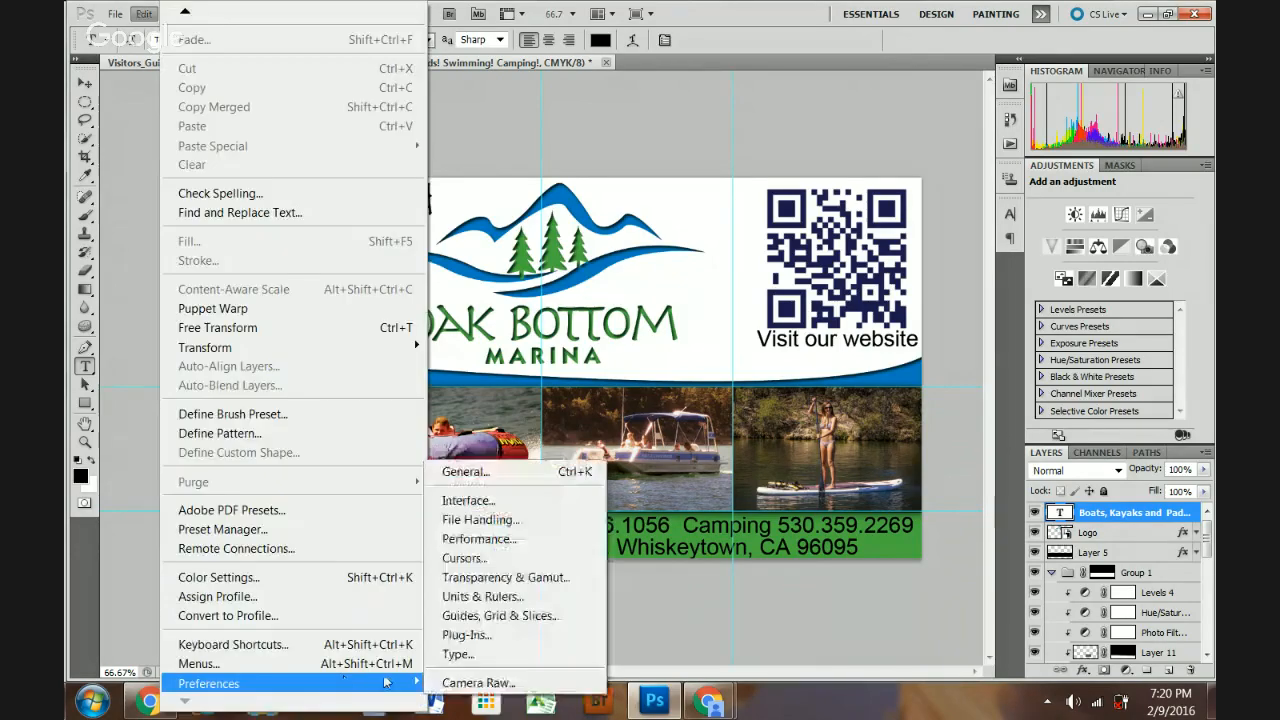
left_click(488, 483)
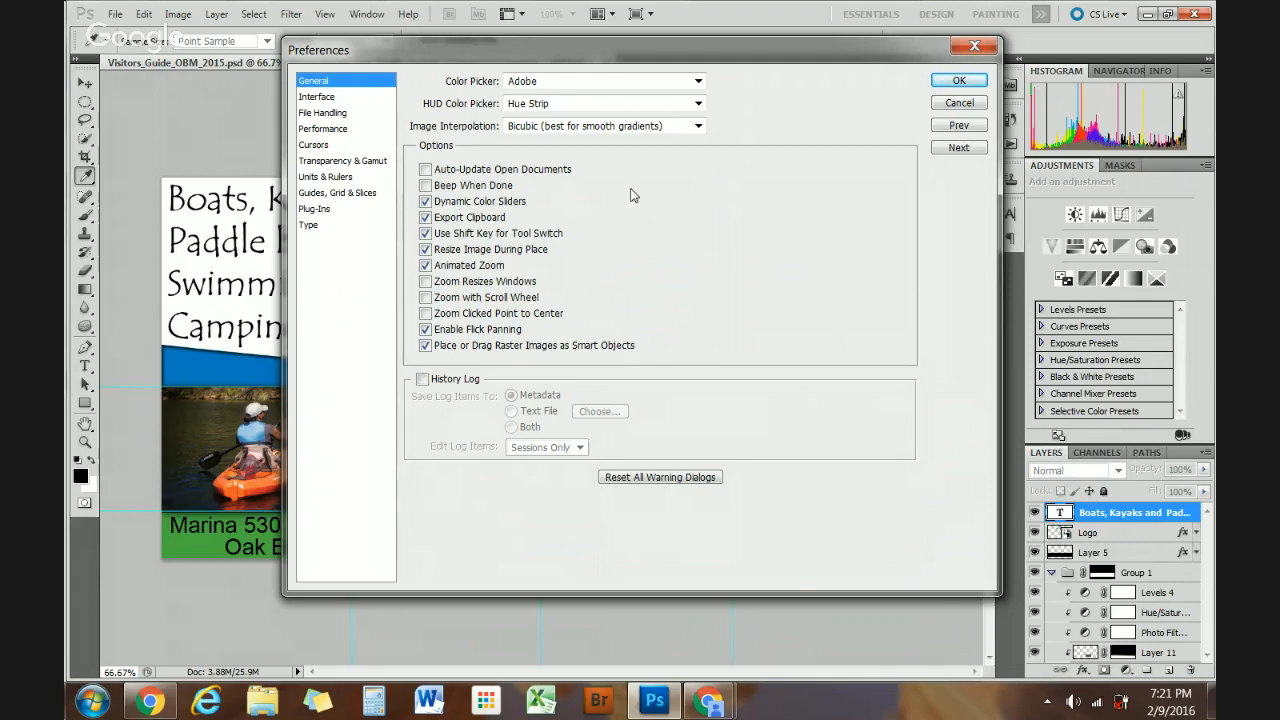
left_click(330, 99)
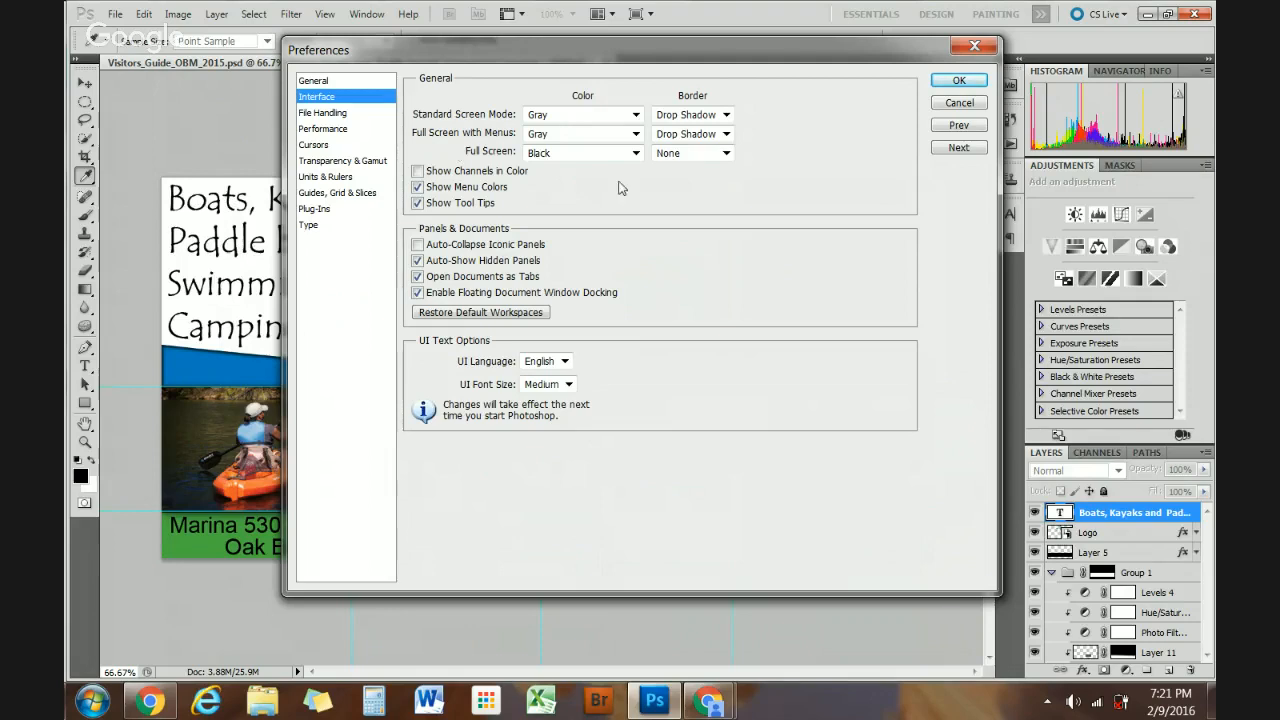
left_click(635, 116)
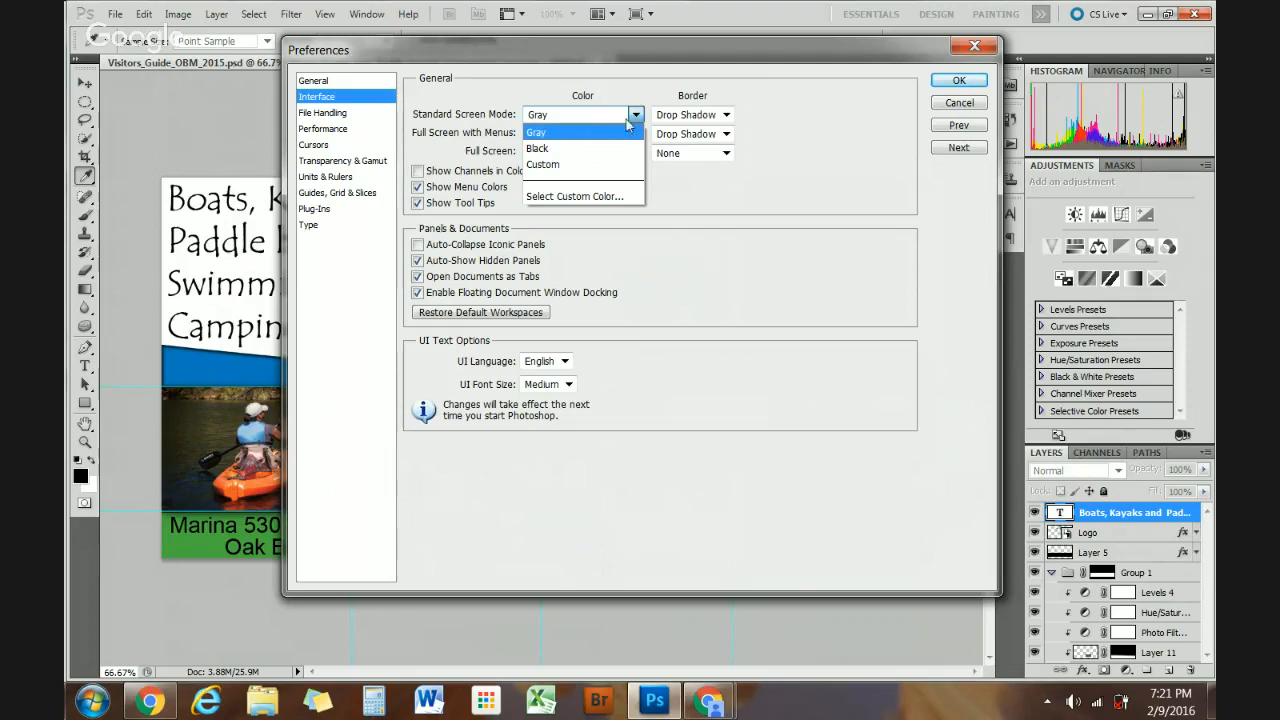
left_click(708, 227)
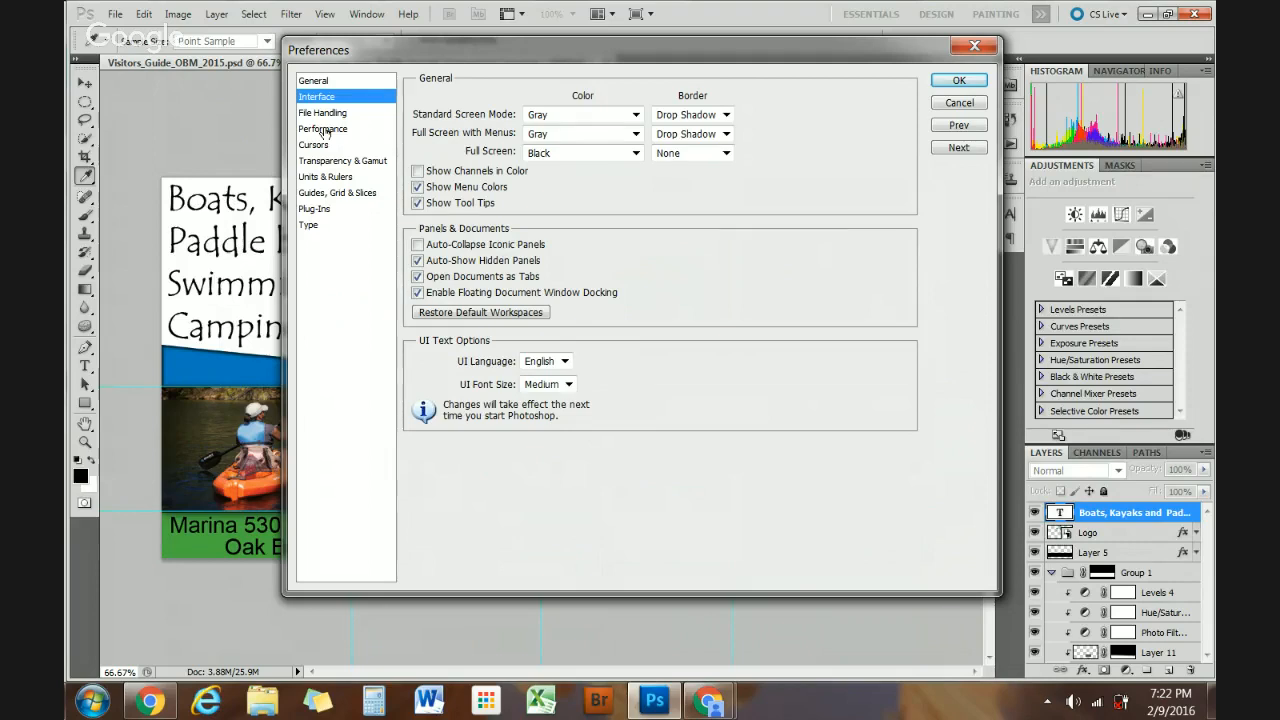
In the Performance preferences, raise Photoshop's memory allocation to 3459 MB (100%) and bring it back to 2098 MB (60%).
left_click(324, 131)
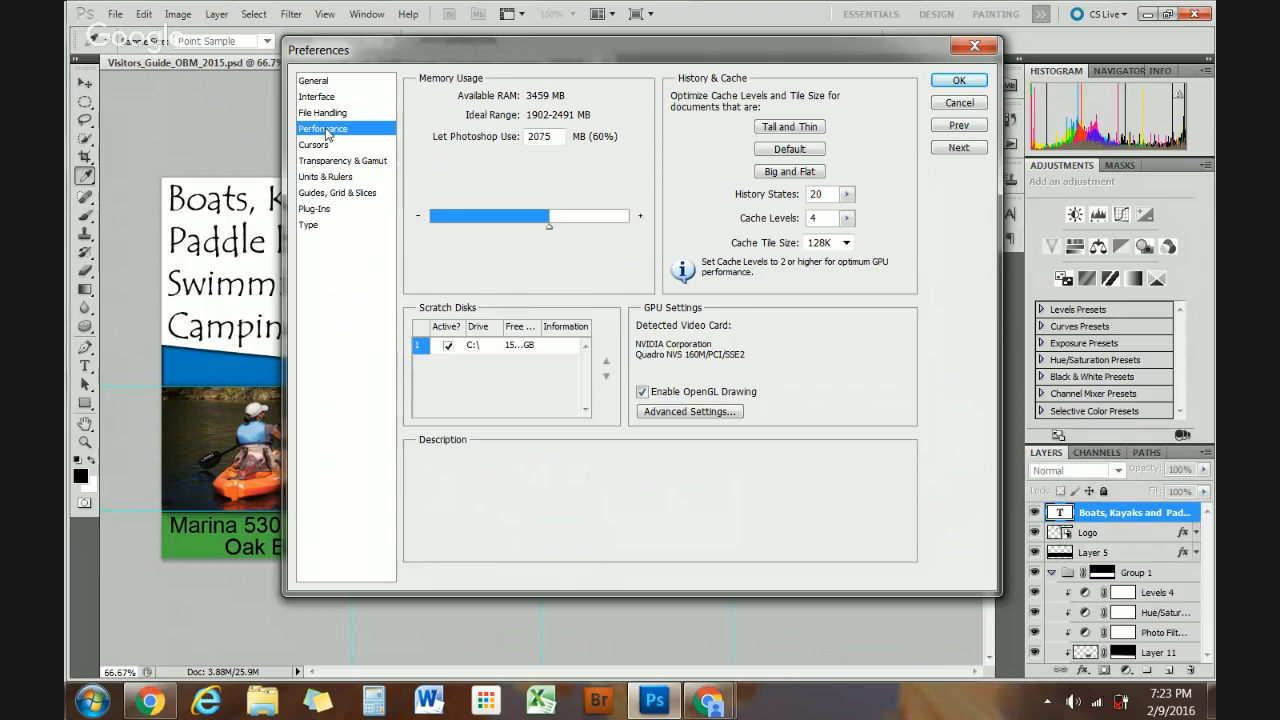
mouse_move(508, 180)
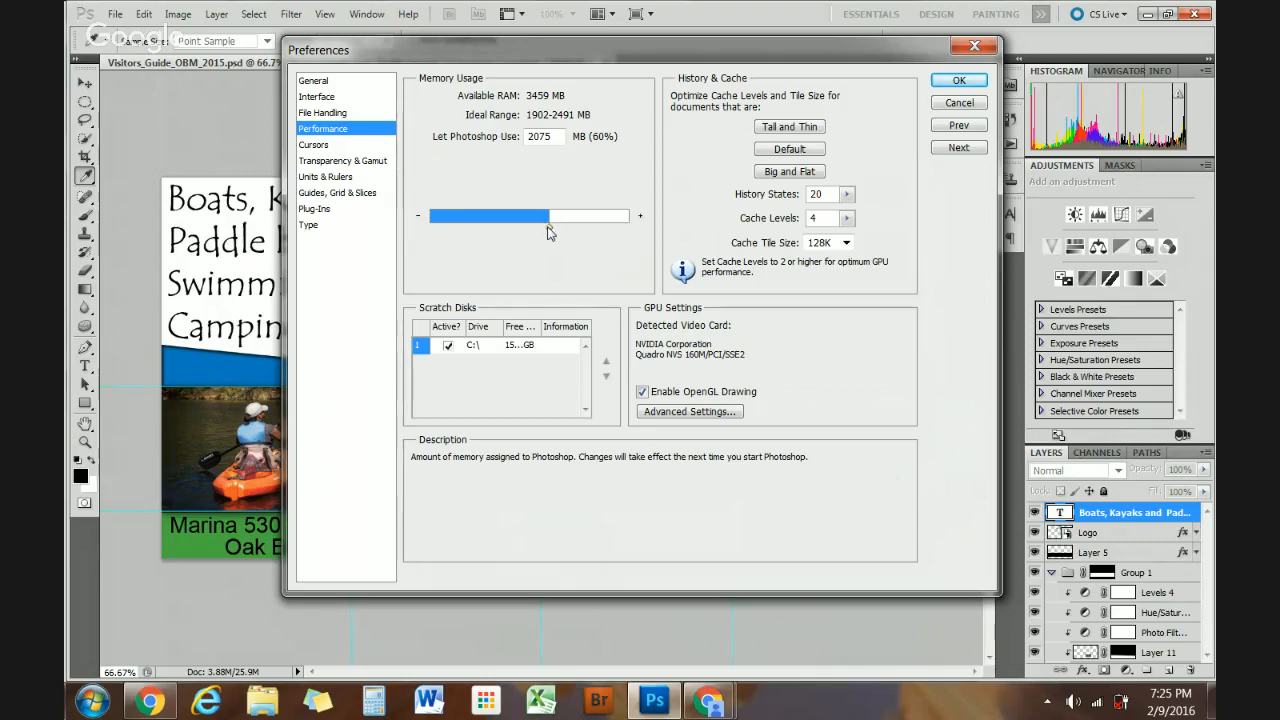
left_click_drag(548, 233, 629, 230)
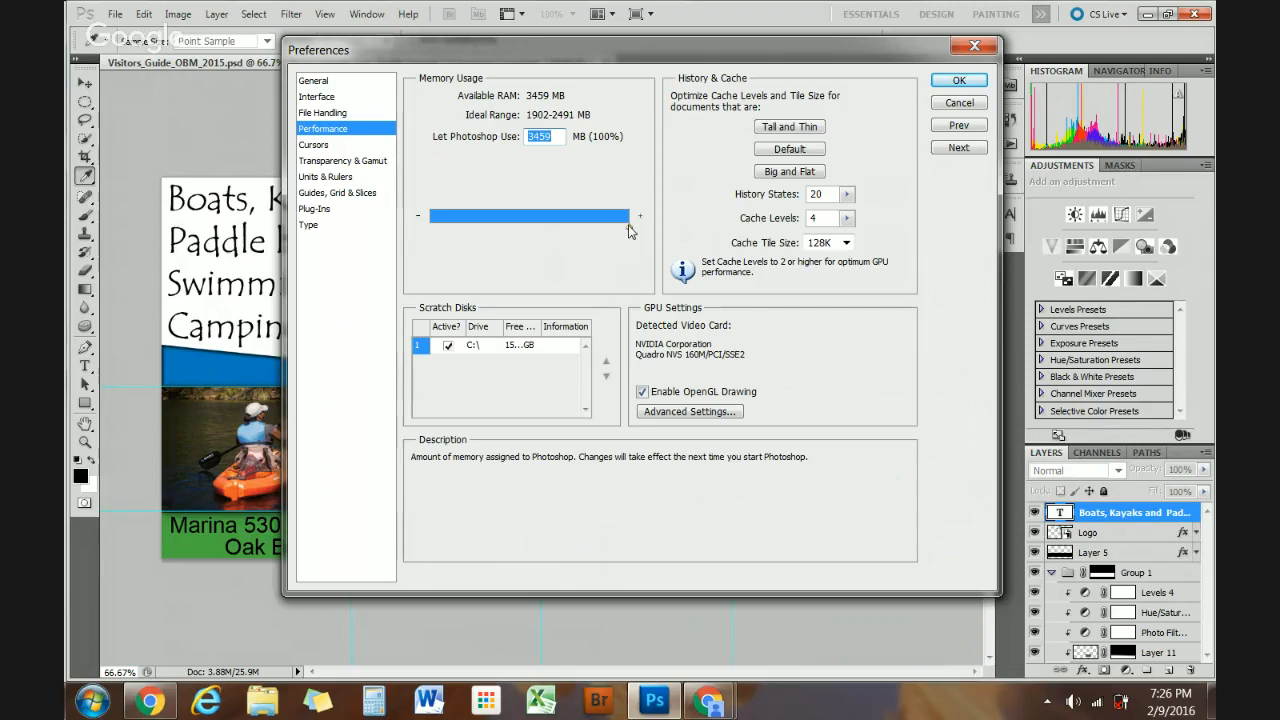
left_click_drag(628, 231, 549, 229)
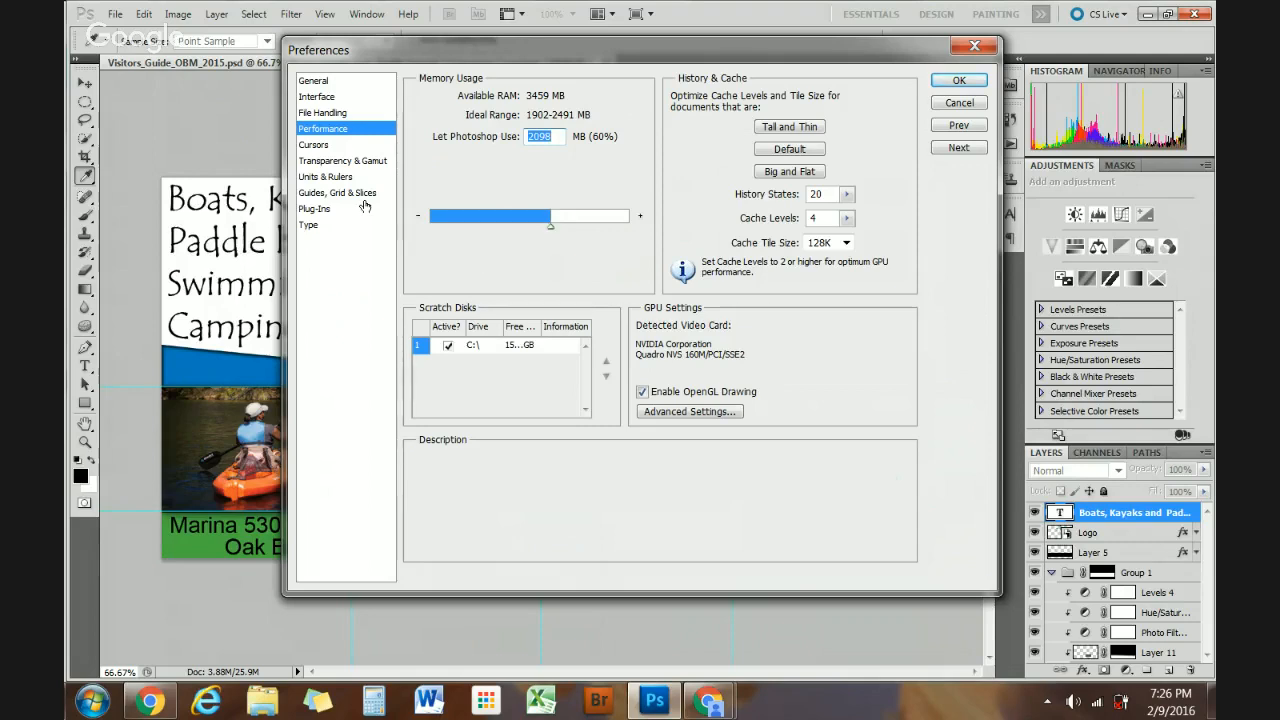
In the Cursors preferences, try Full Size Brush Tip and the two crosshair options for the painting cursors.
left_click(314, 145)
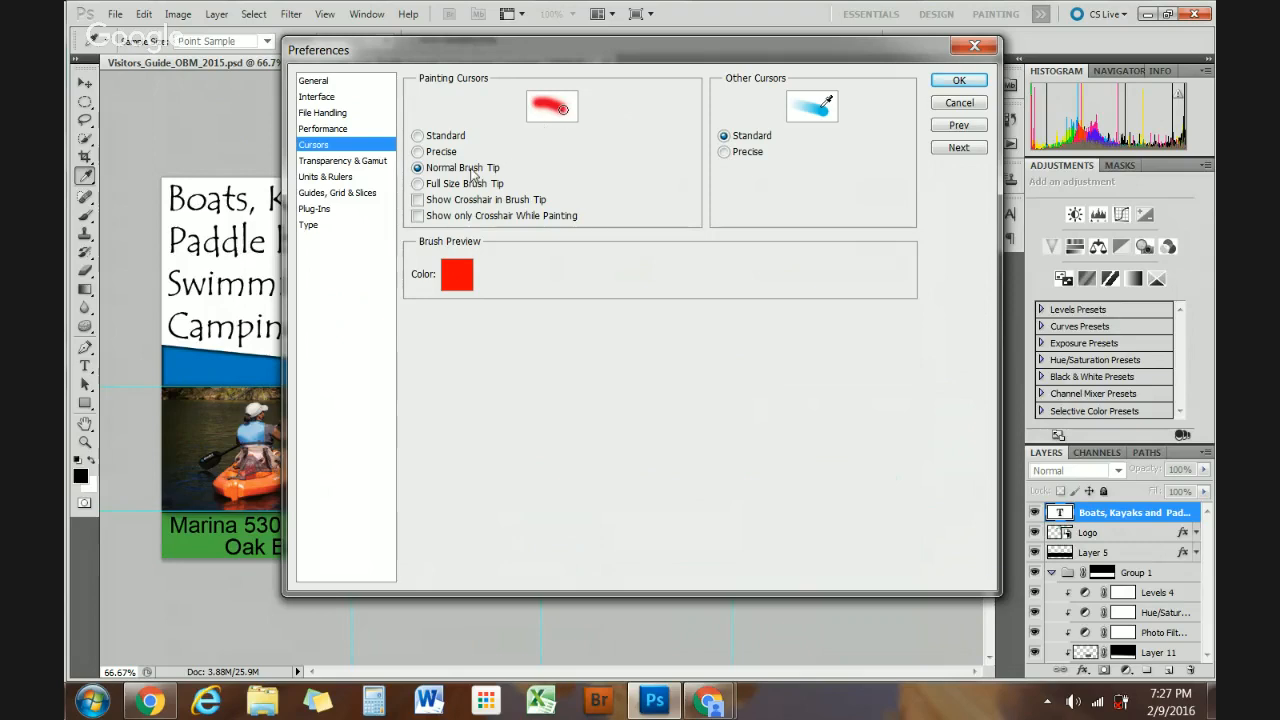
left_click(417, 185)
left_click(417, 200)
left_click(417, 216)
left_click(417, 200)
Try pure red (ff0000) as the gamut warning color in the Transparency & Gamut preferences and cancel the color choice.
left_click(321, 162)
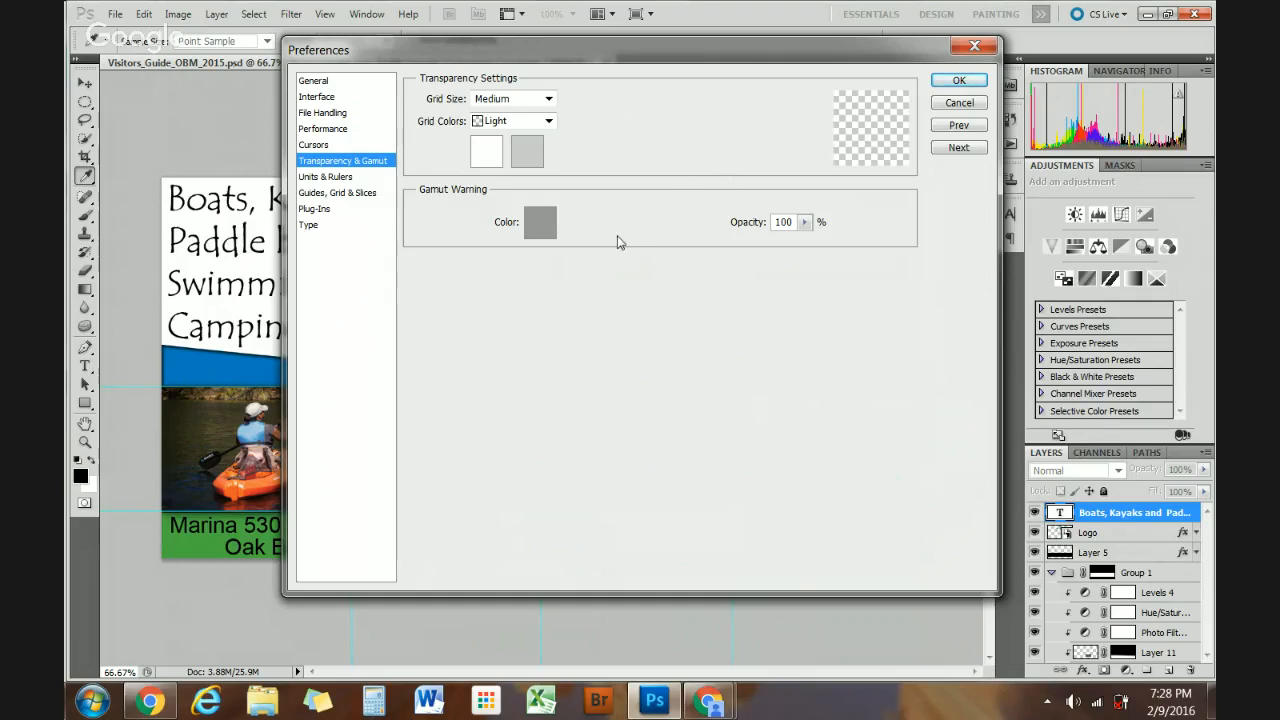
left_click(536, 227)
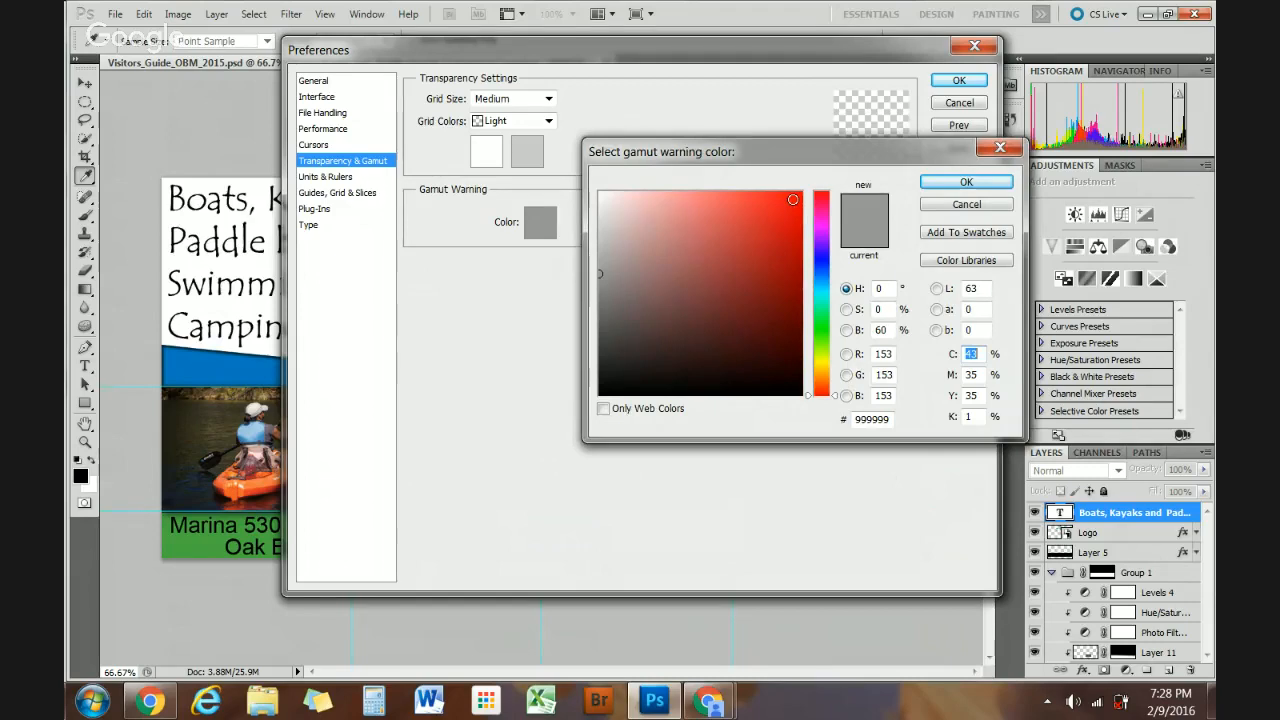
left_click_drag(793, 200, 880, 138)
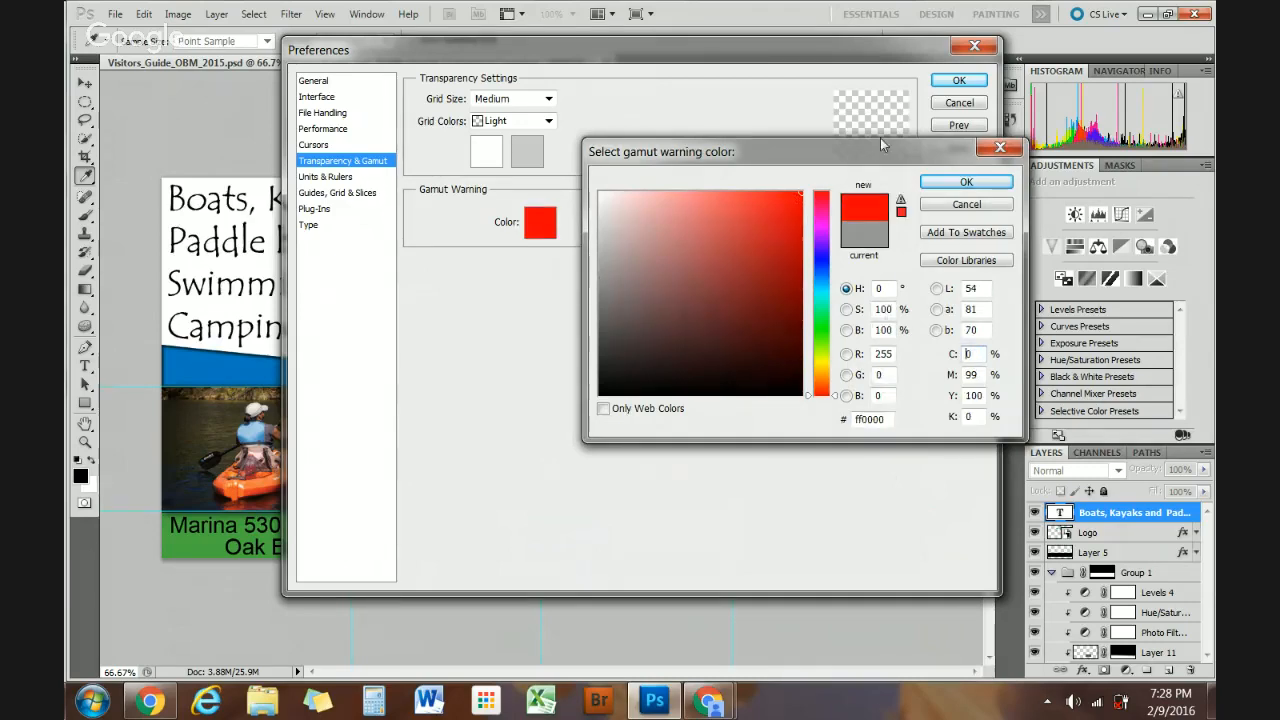
left_click(968, 206)
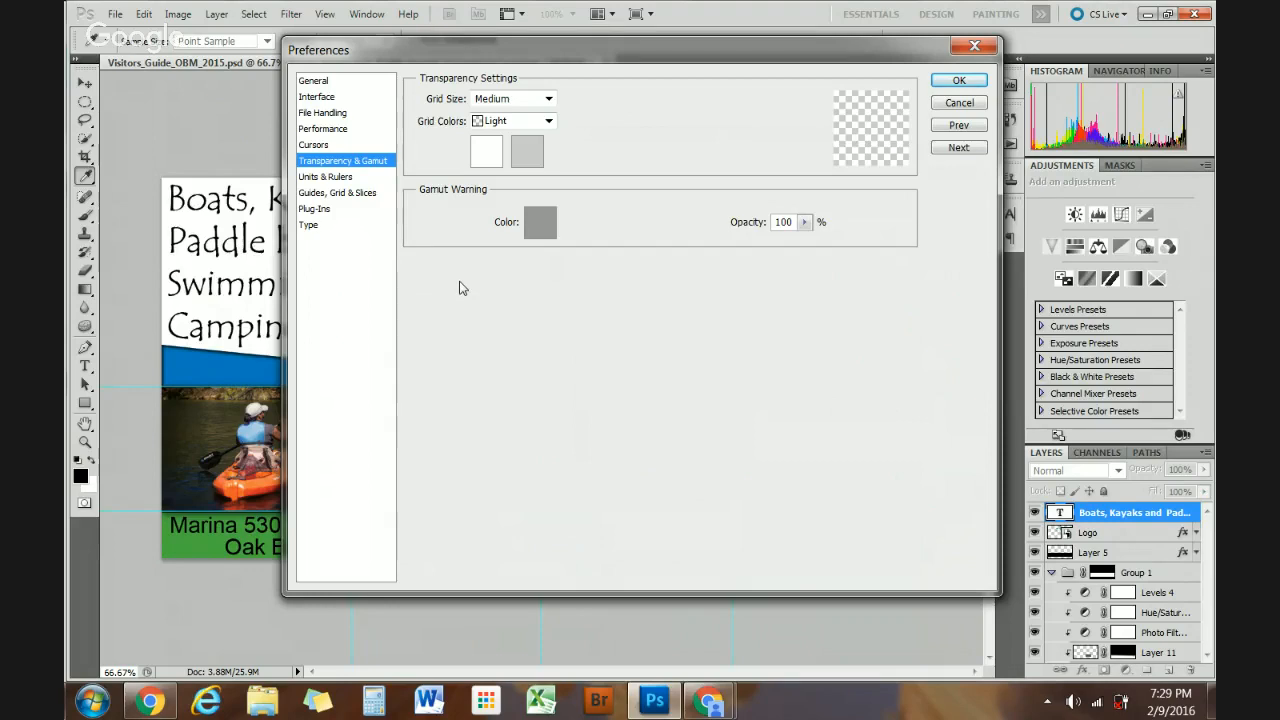
Check the available ruler units in the Units & Rulers preferences and keep inches selected.
left_click(328, 177)
left_click(522, 99)
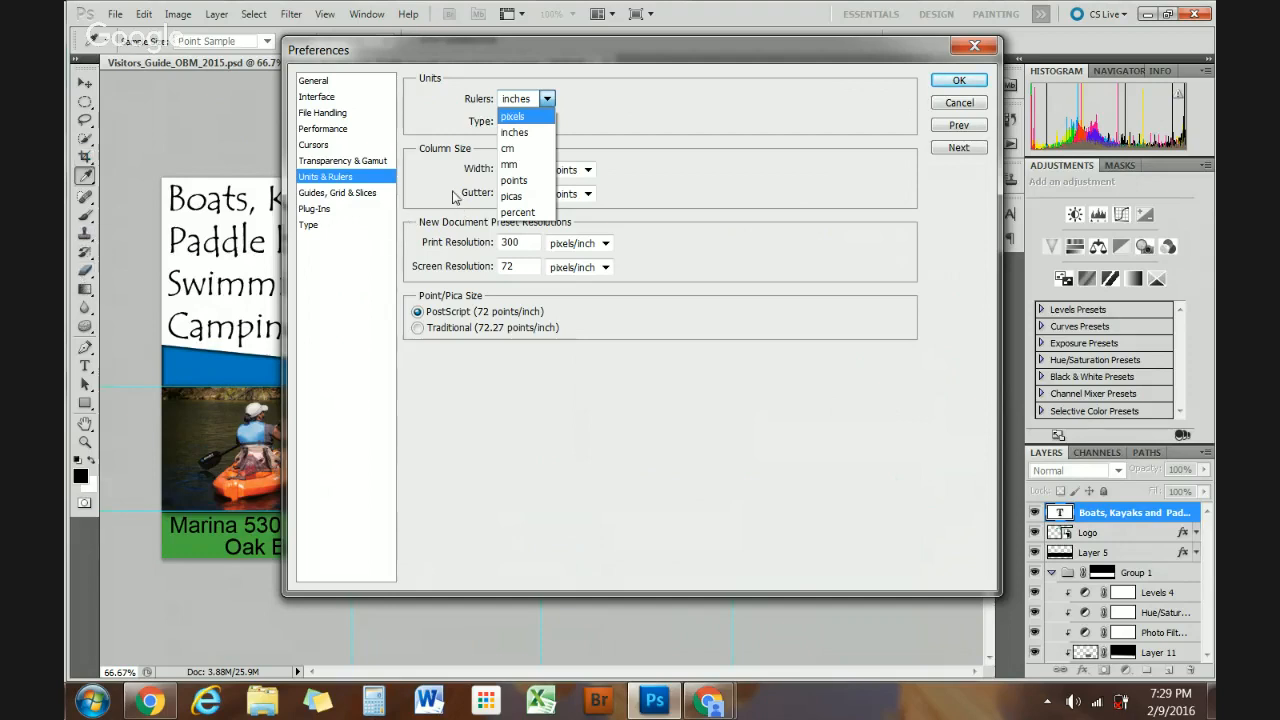
left_click(507, 132)
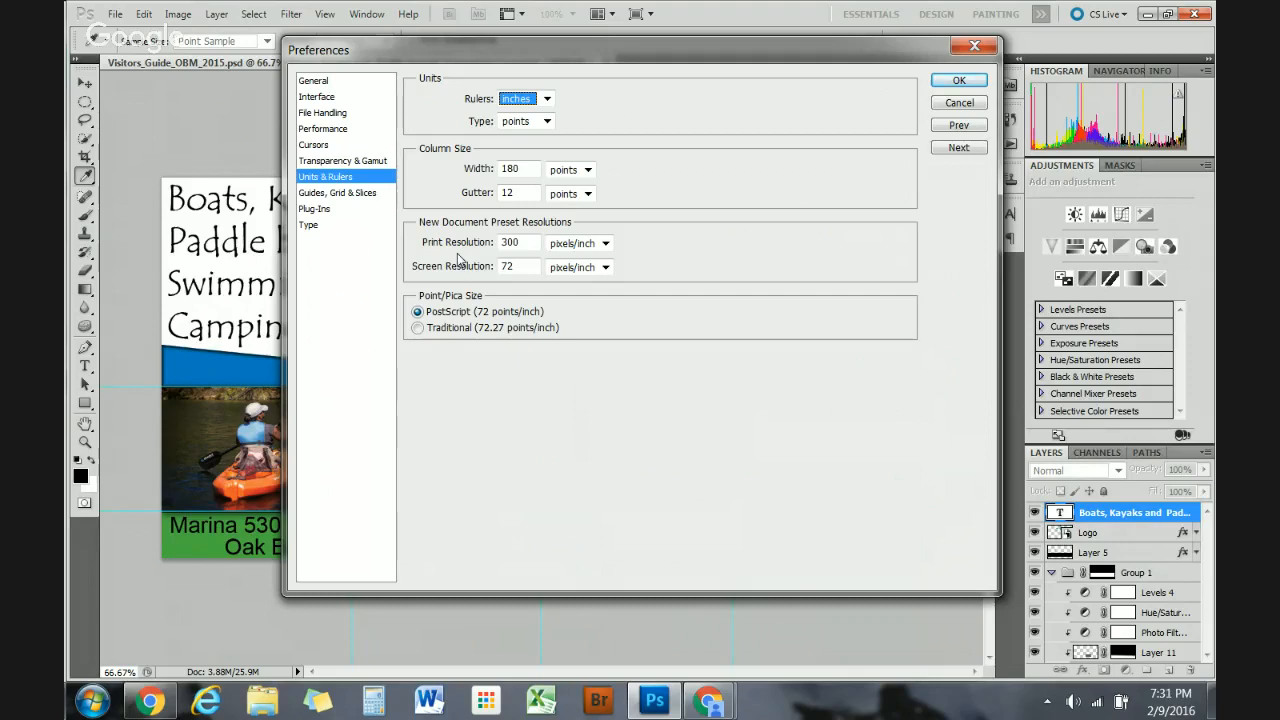
Review the Guides, Grid & Slices, Plug-Ins and Type preferences and leave the preferences without saving.
left_click(323, 194)
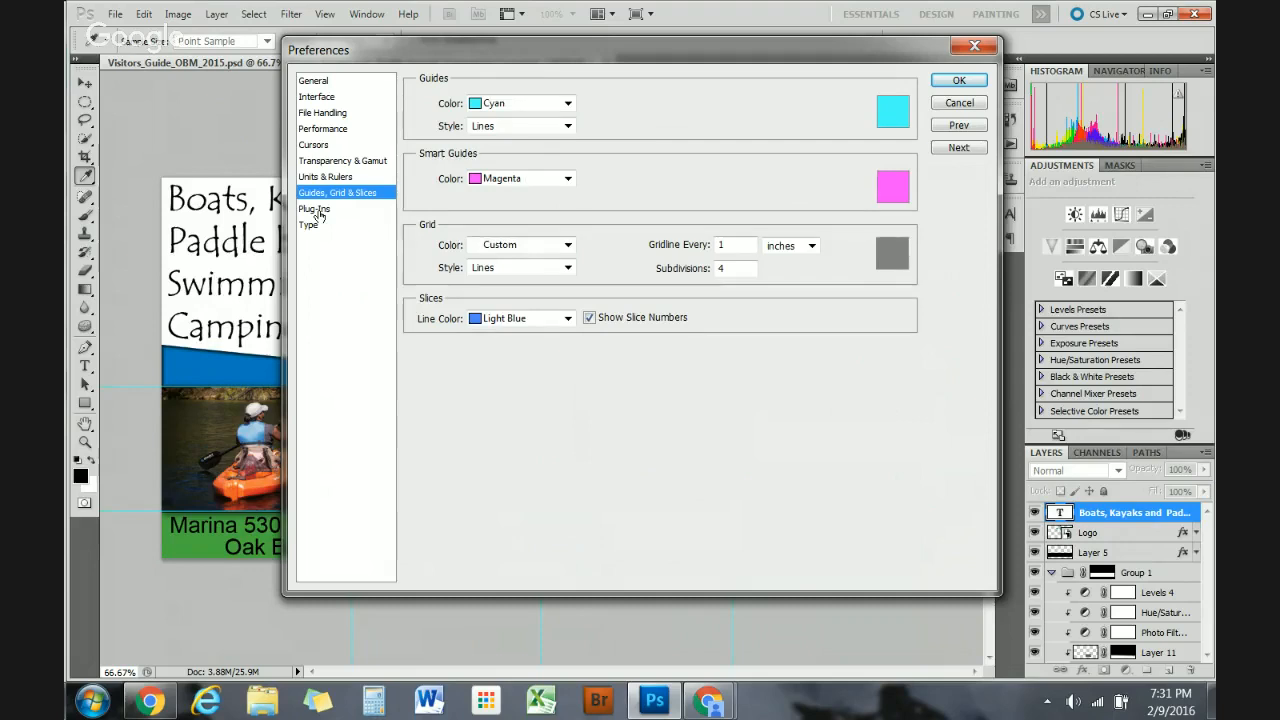
left_click(316, 210)
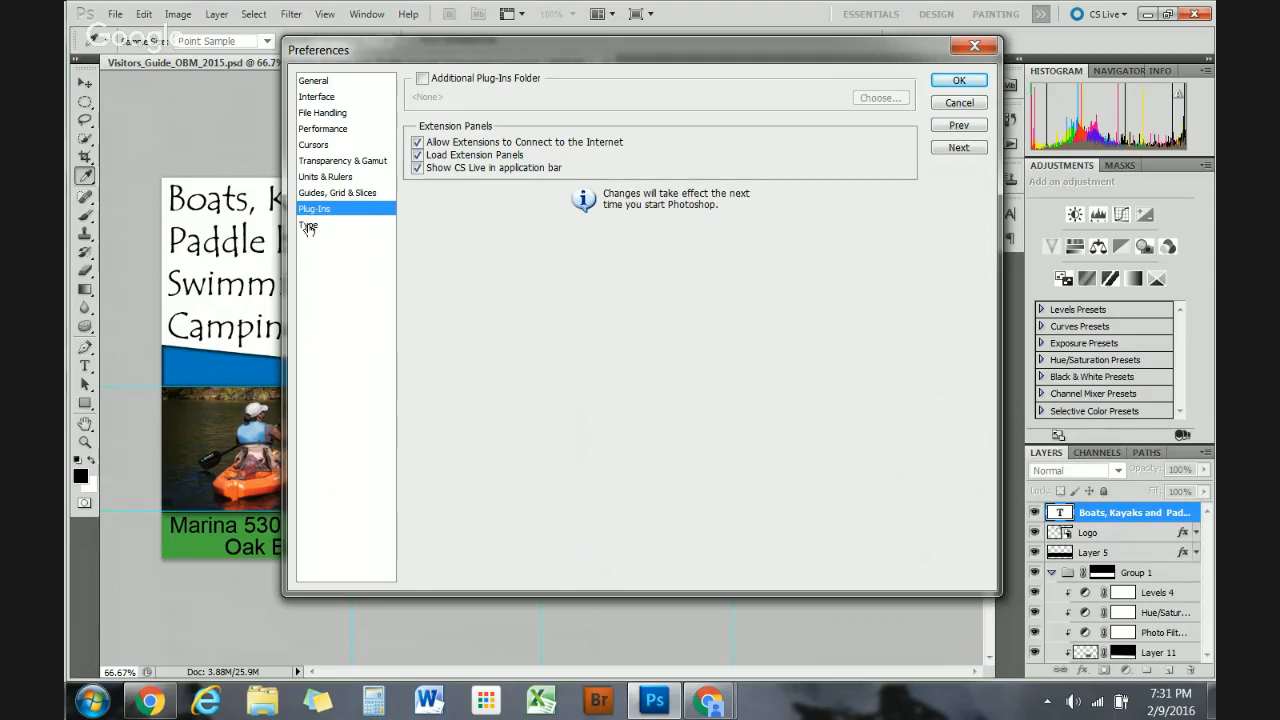
left_click(308, 226)
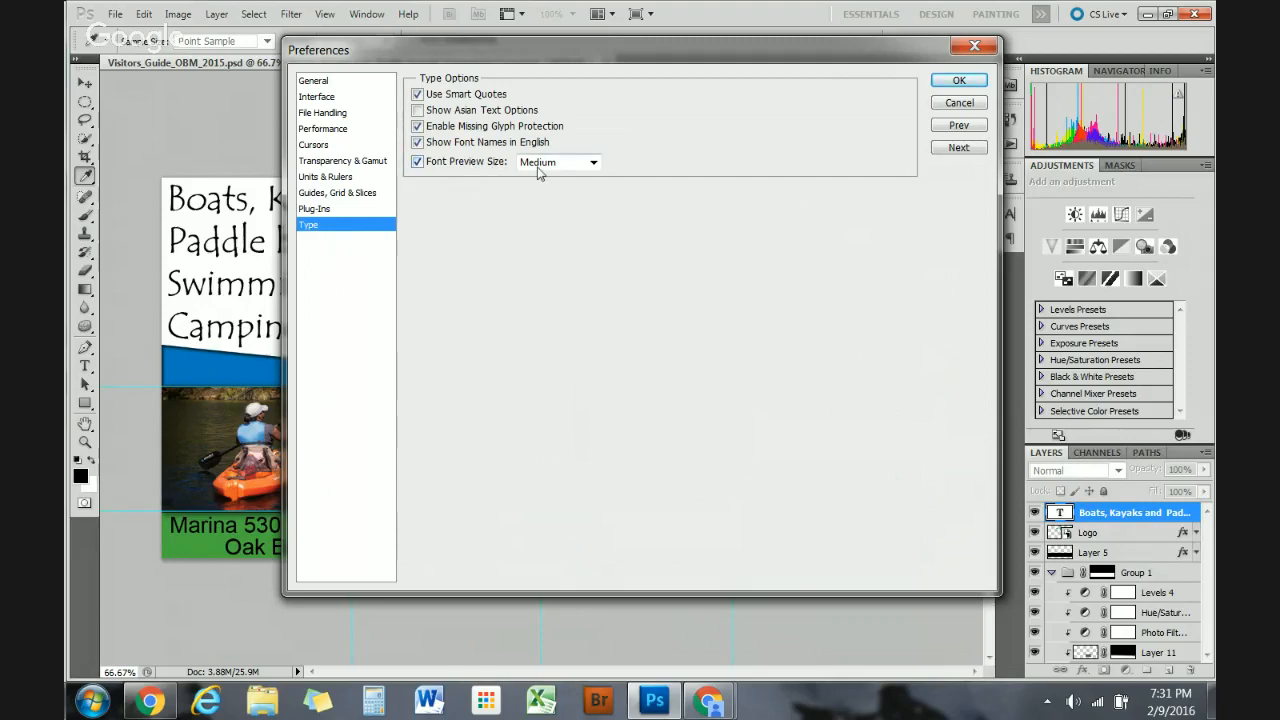
left_click(957, 103)
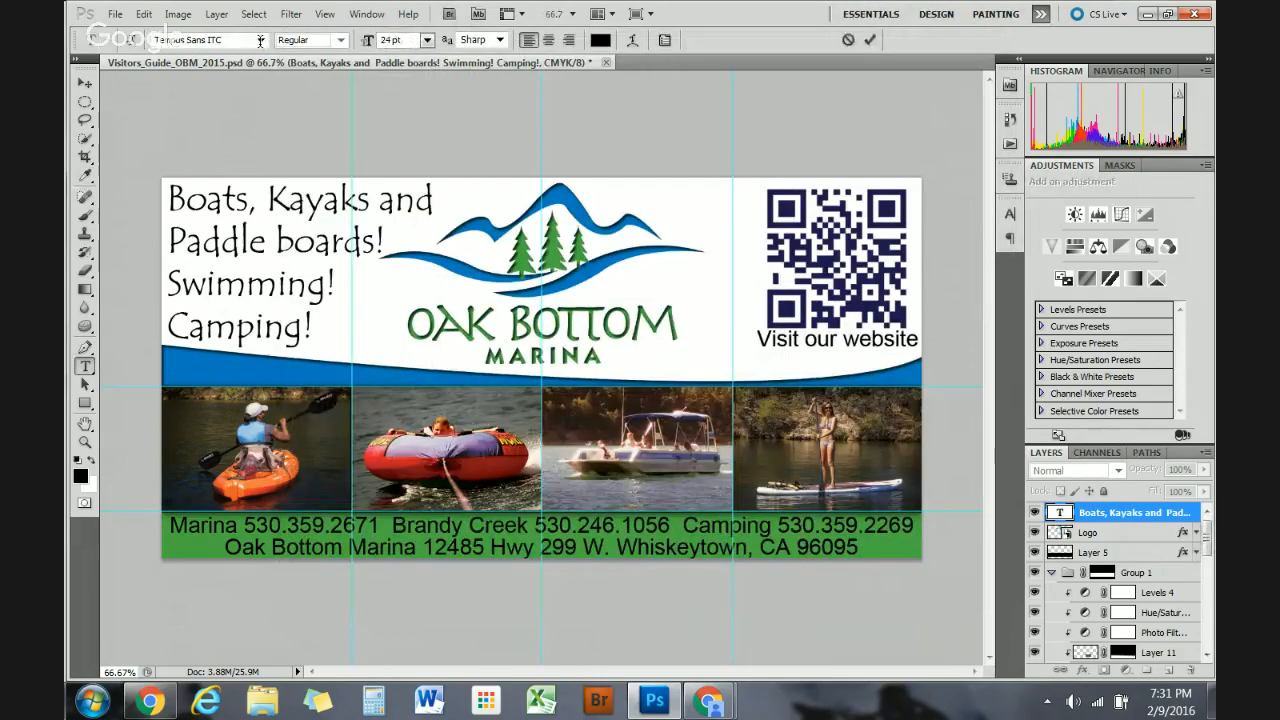
Delete the stray empty text layer and browse the font samples in the font family list without changing the font.
left_click(947, 104)
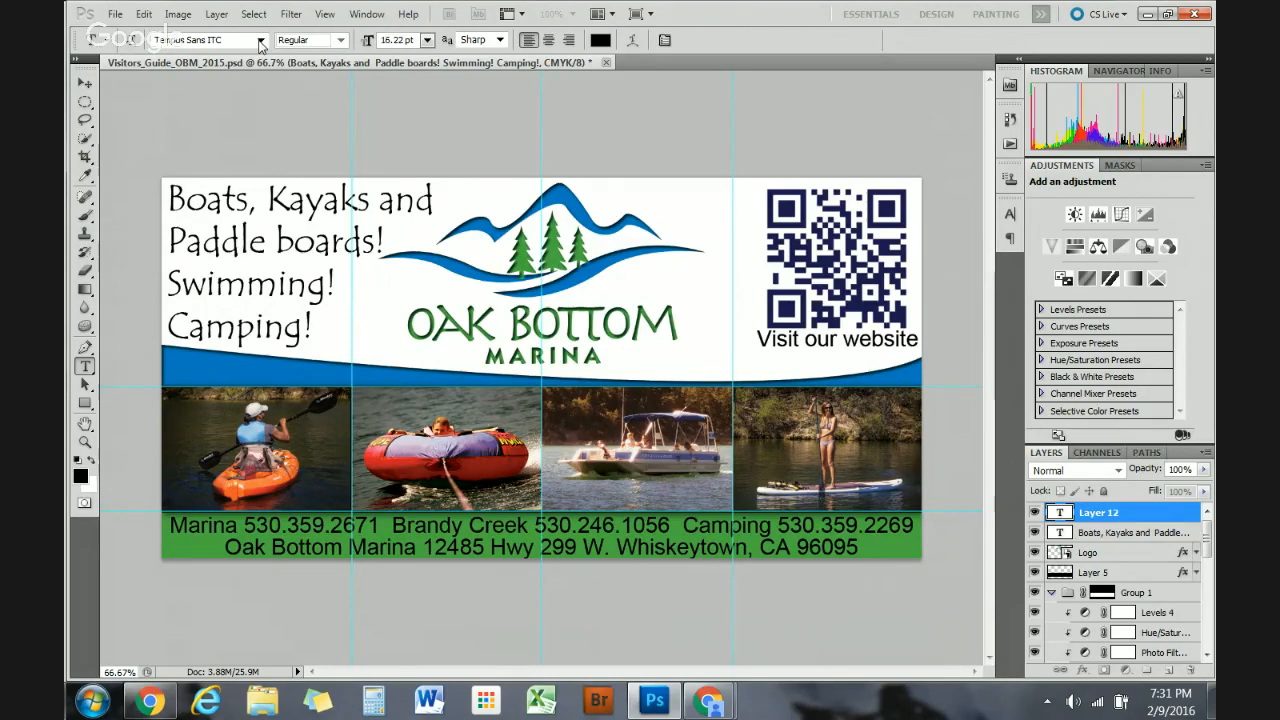
key("Delete")
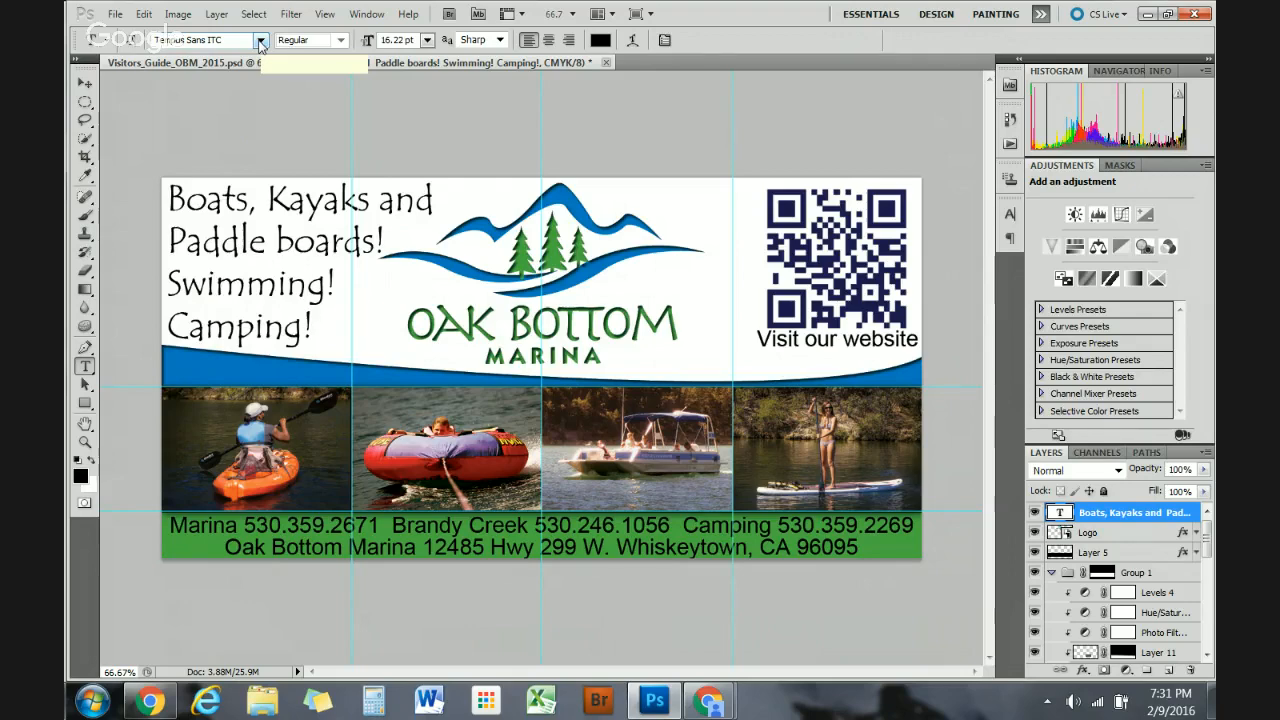
left_click(259, 42)
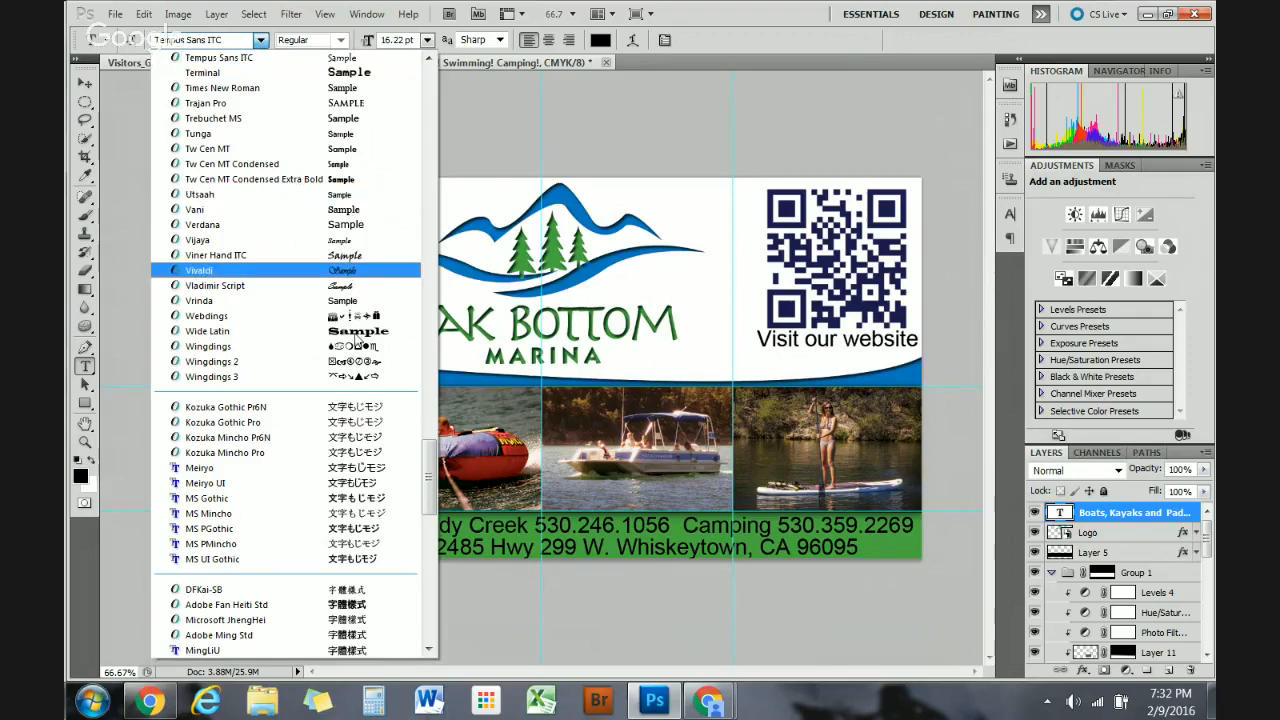
left_click_drag(428, 457, 416, 78)
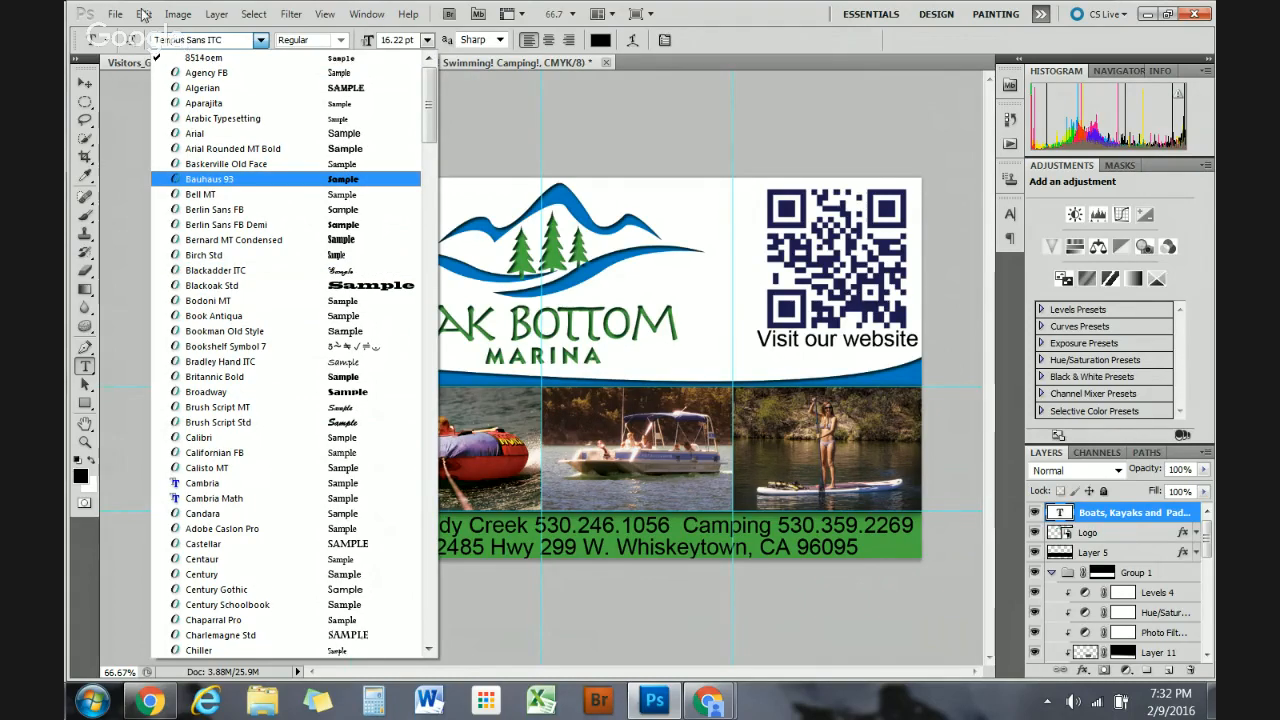
left_click(144, 14)
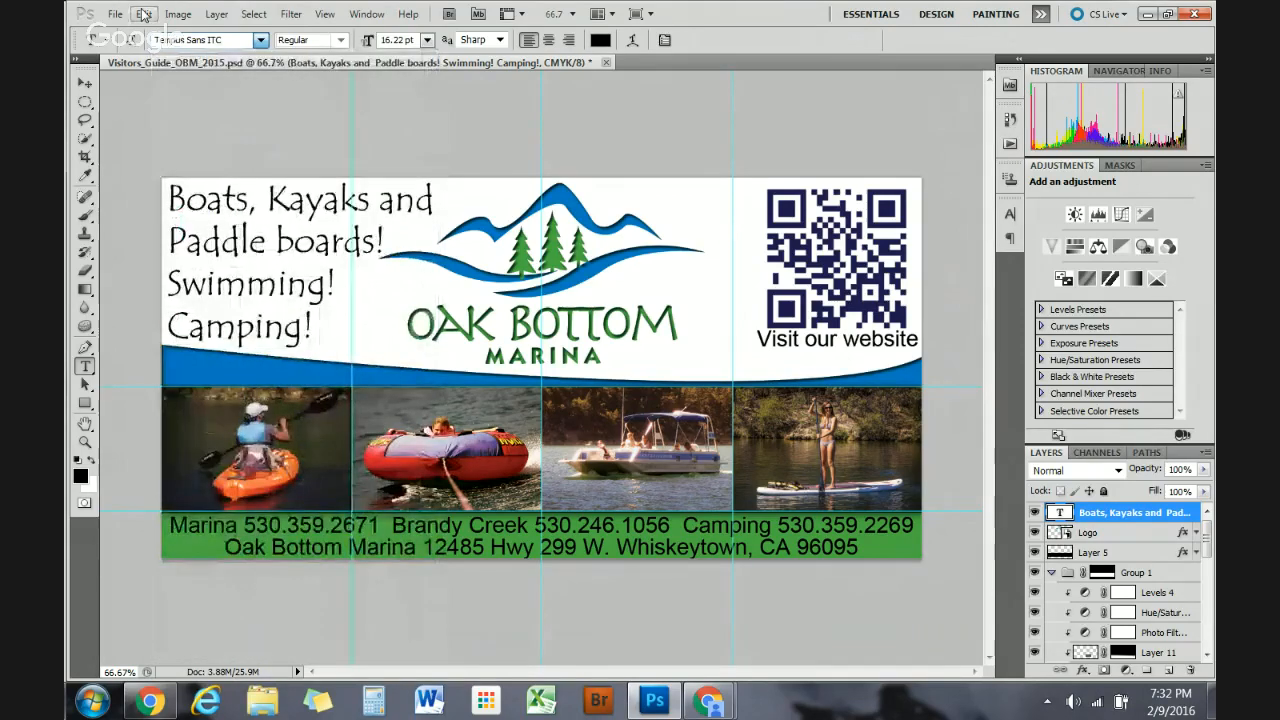
Set the font preview size to Huge in the Type preferences and view the font samples in the font family list.
left_click(144, 14)
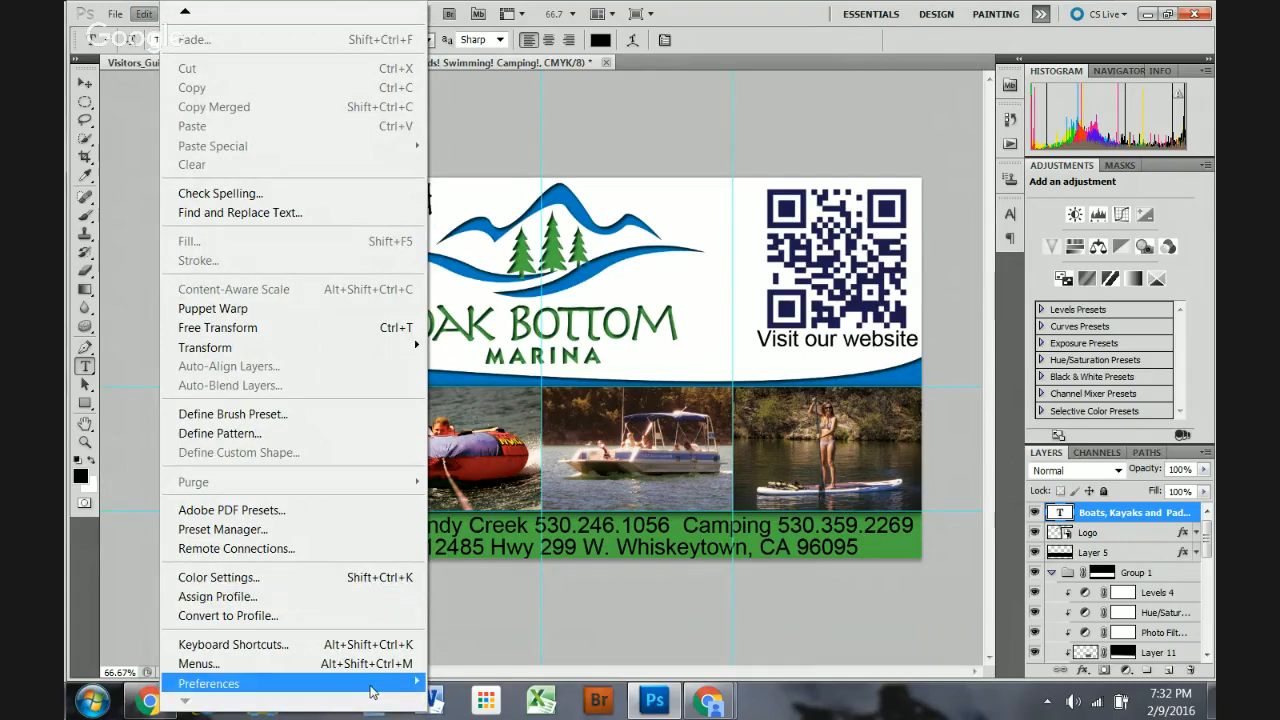
left_click(370, 686)
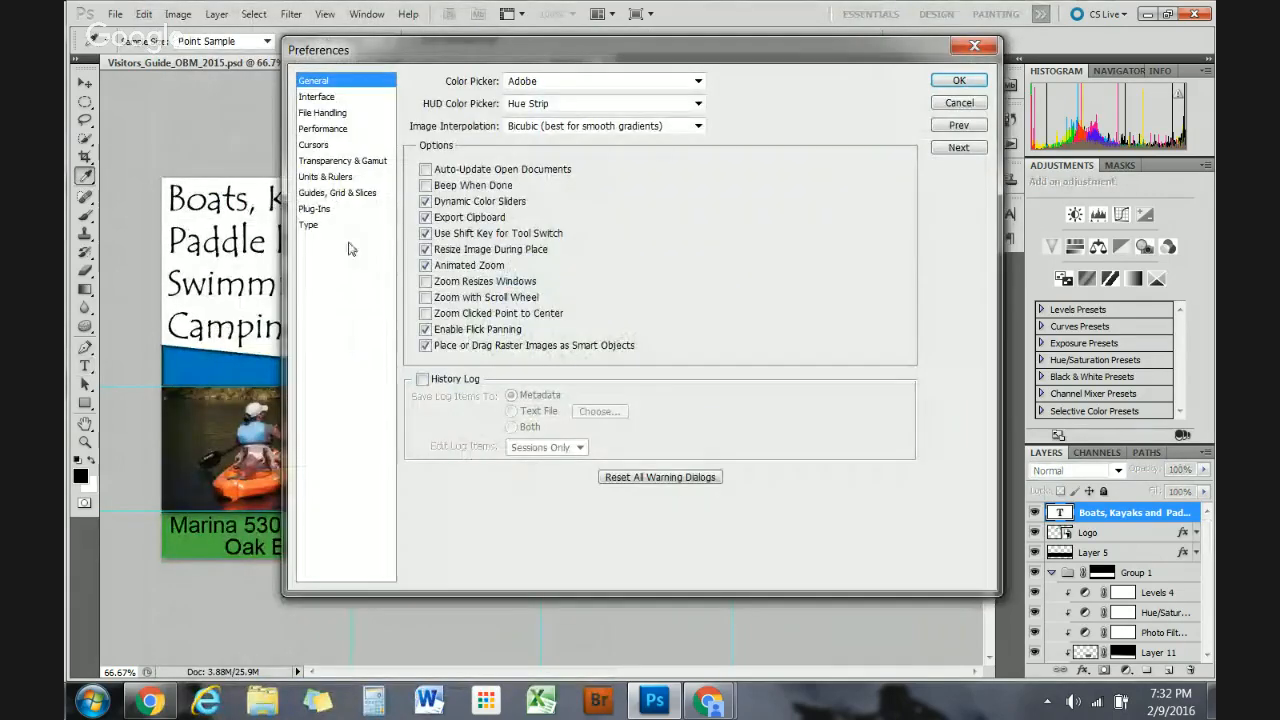
left_click(312, 225)
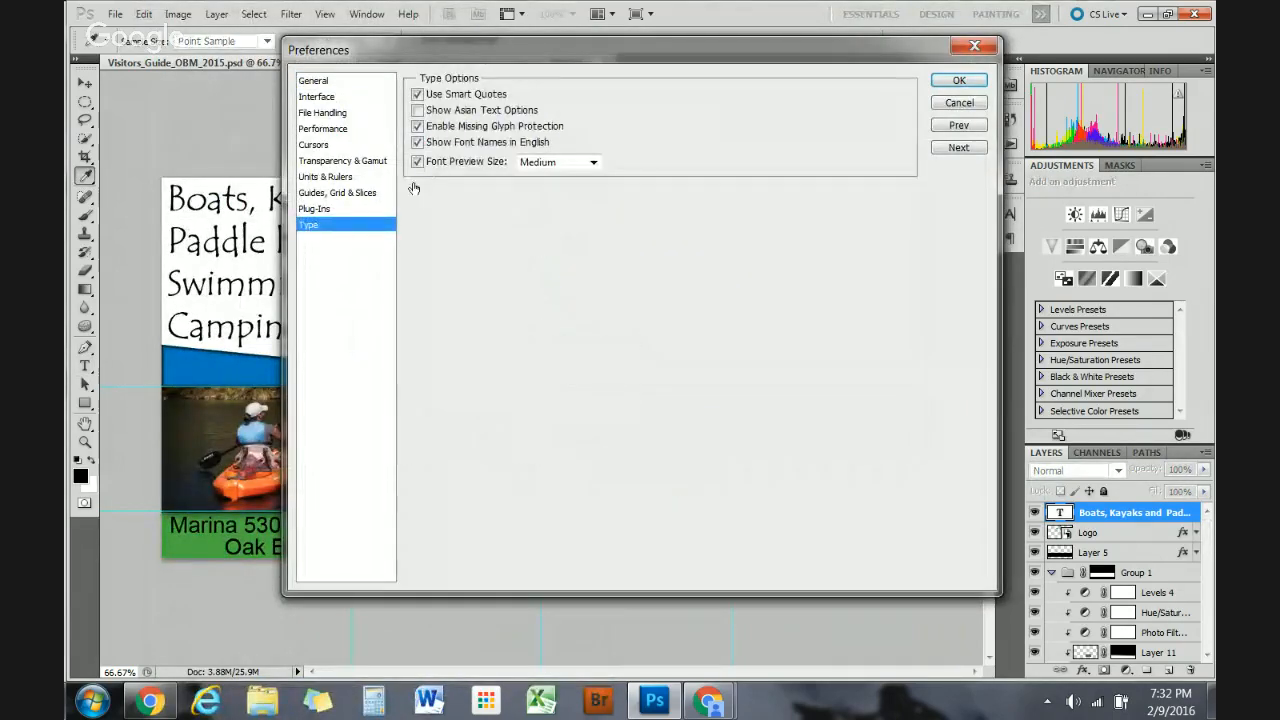
left_click(575, 163)
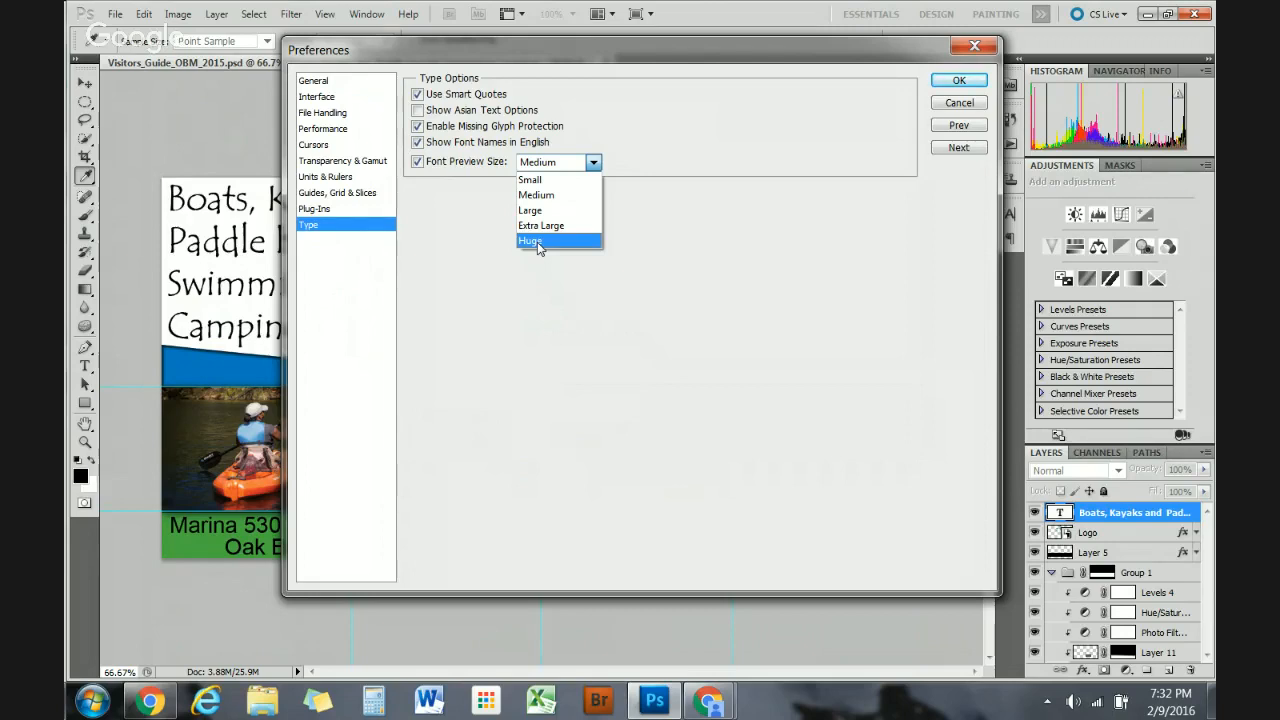
left_click(538, 244)
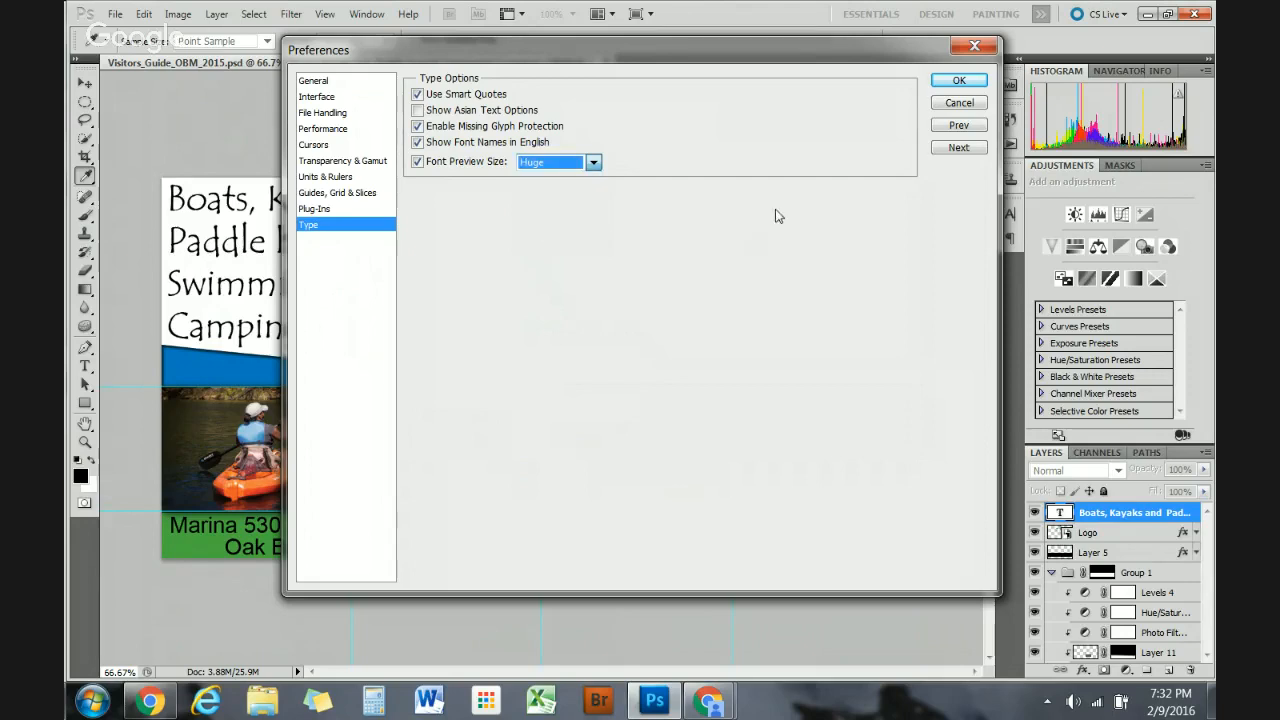
left_click(950, 83)
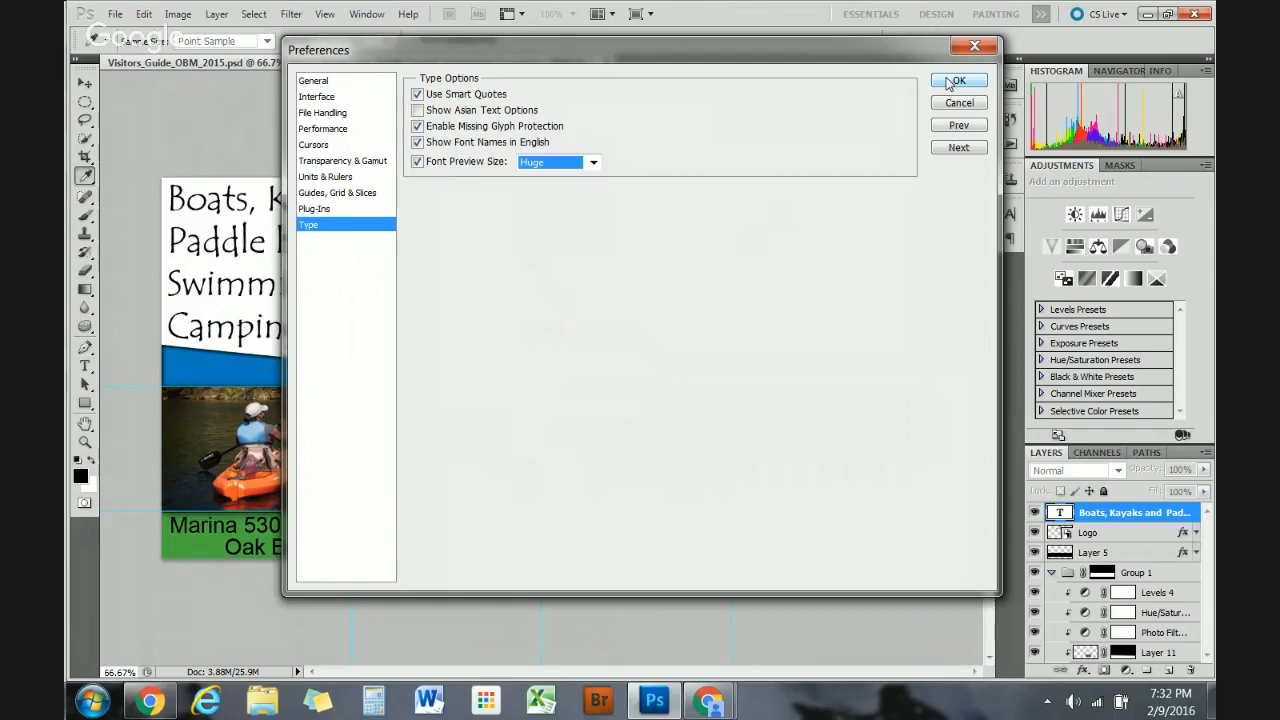
left_click(950, 82)
key("t")
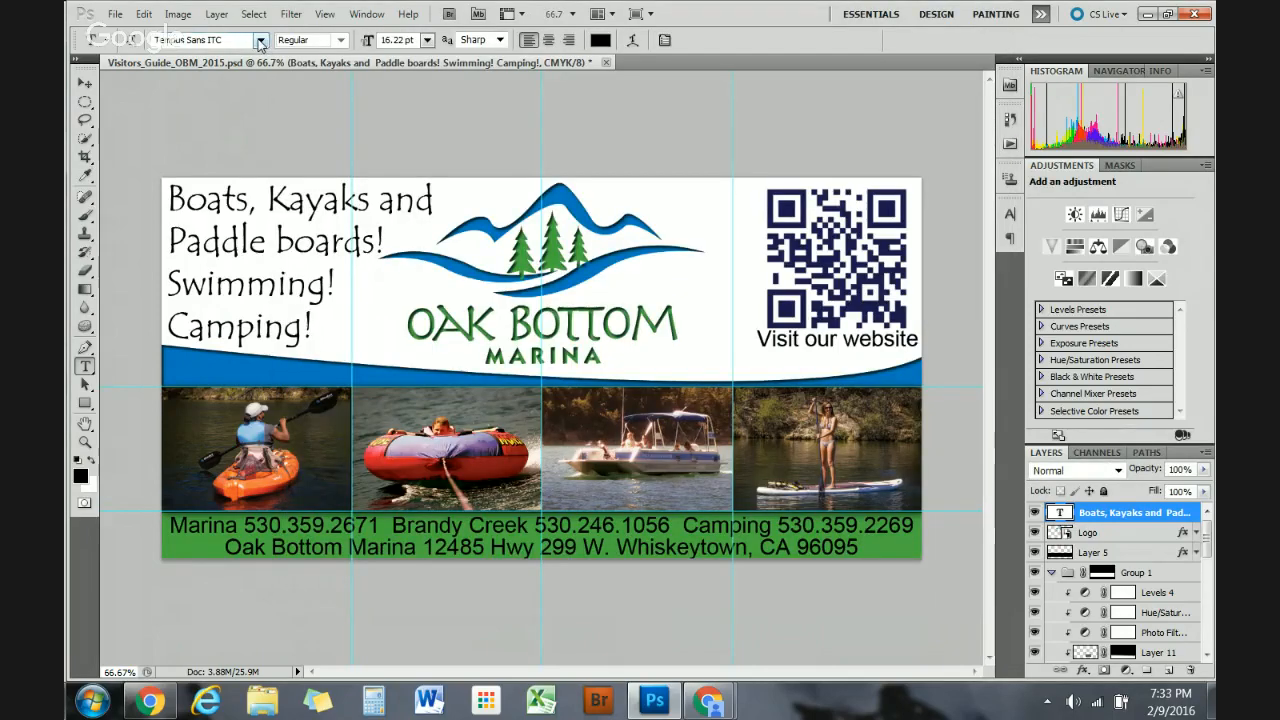
left_click(260, 40)
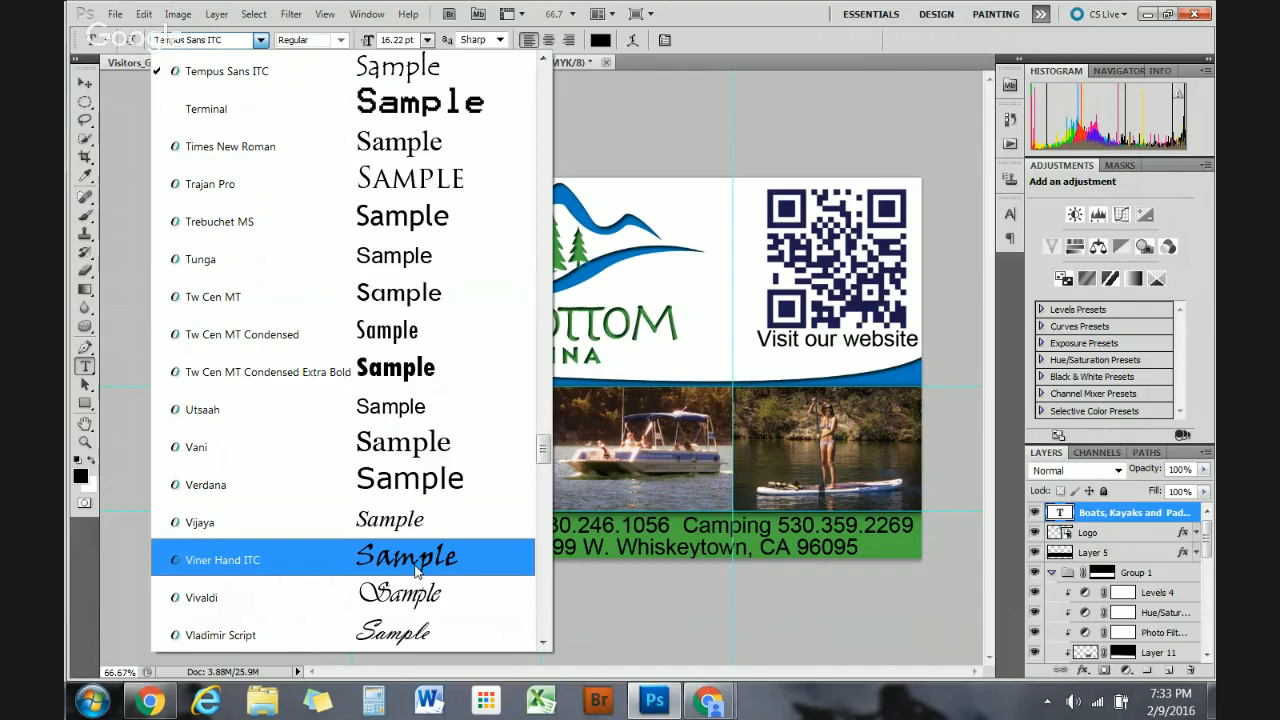
Switch to the Google Hangouts window in Chrome to look at the broadcast and return to Photoshop.
left_click(707, 701)
left_click(739, 623)
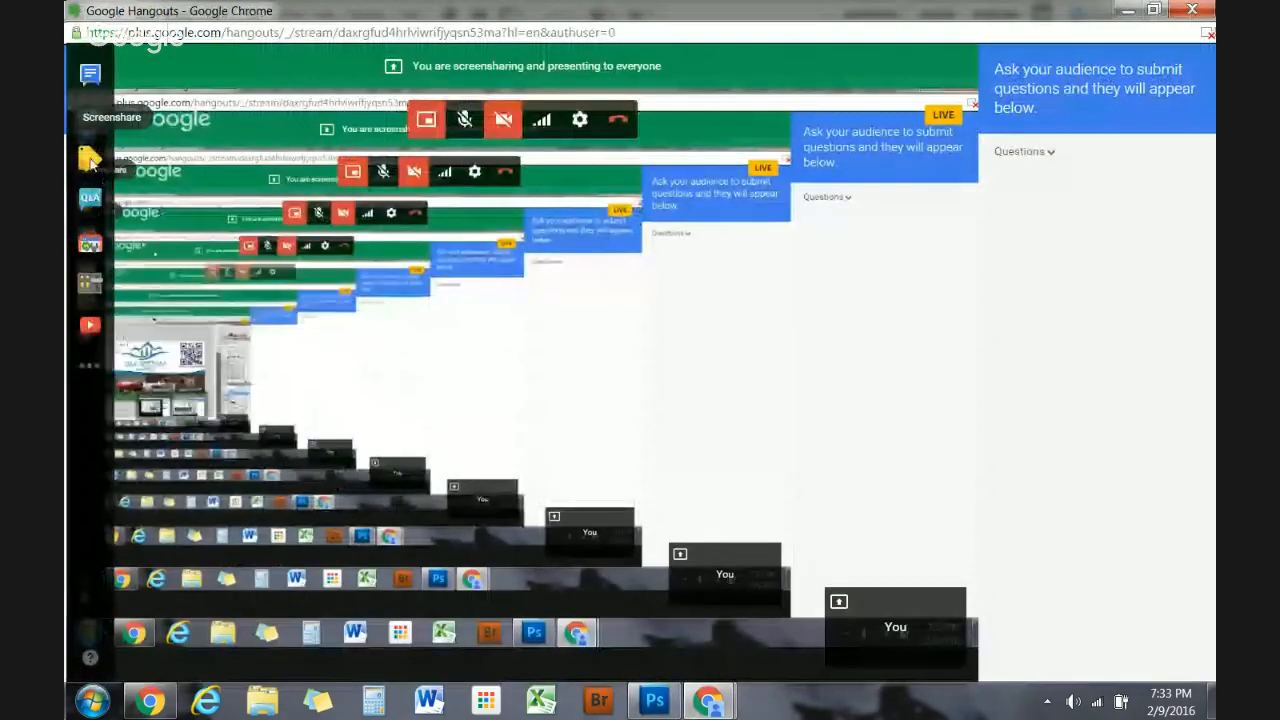
left_click(92, 119)
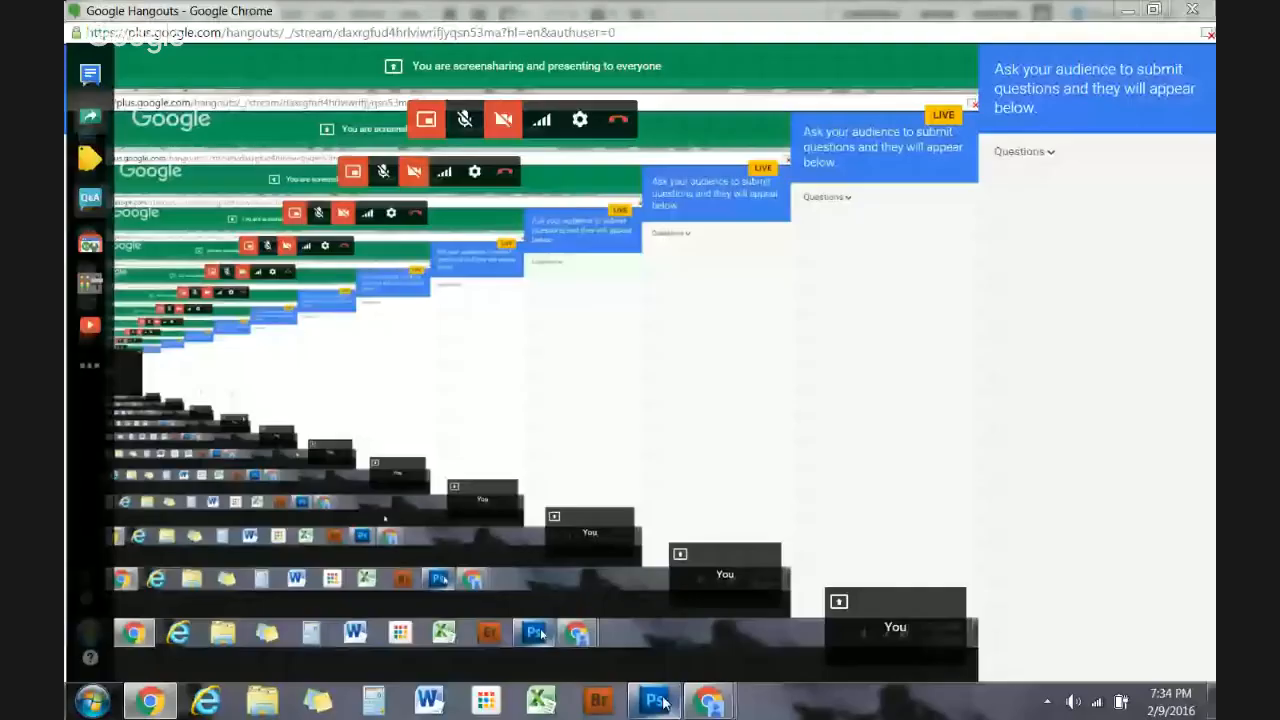
key("alt+Tab")
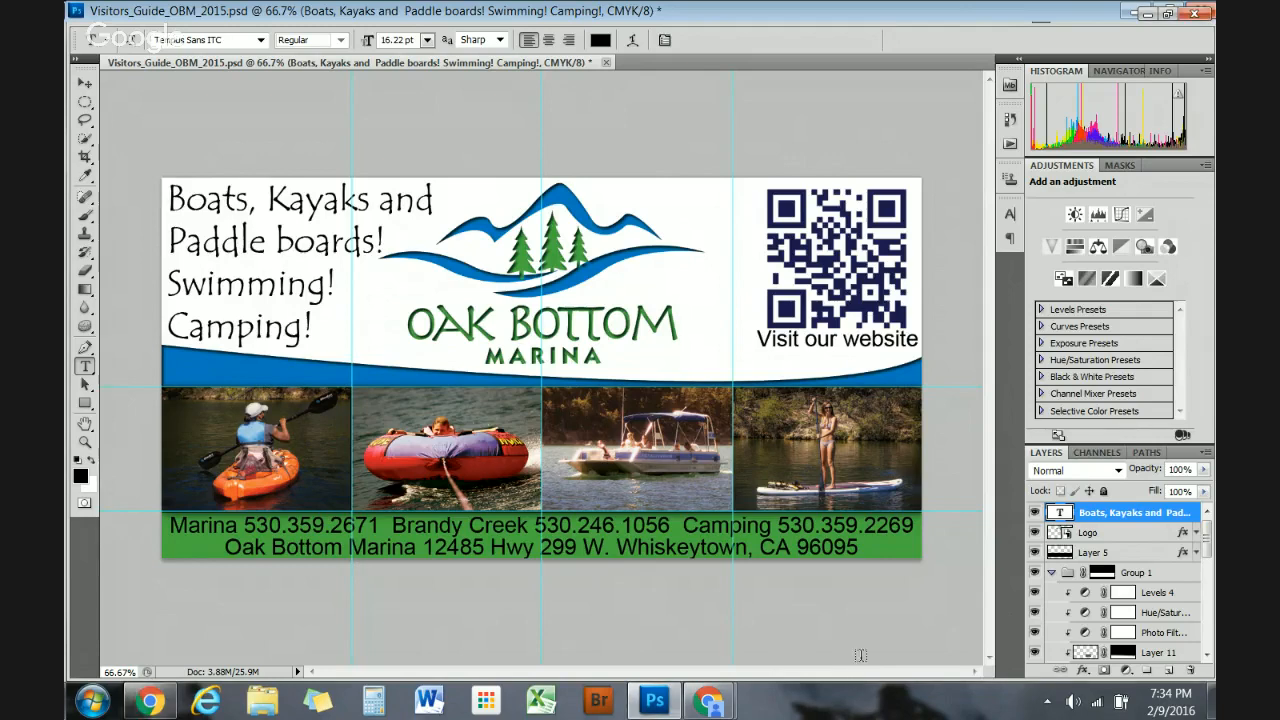
Close the Visitors_Guide_OBM_2015.psd document.
left_click(605, 63)
left_click(638, 280)
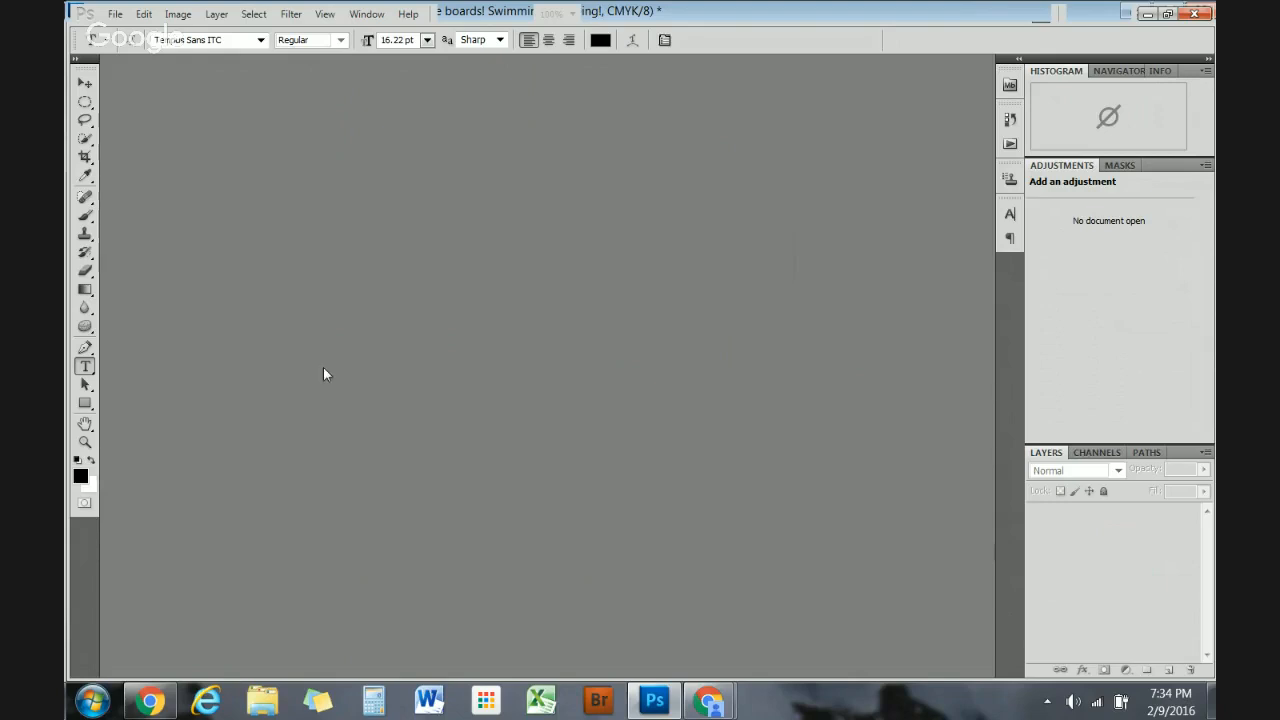
Try the U.S. Paper preset in the settings for a new document and cancel the document creation.
left_click(117, 15)
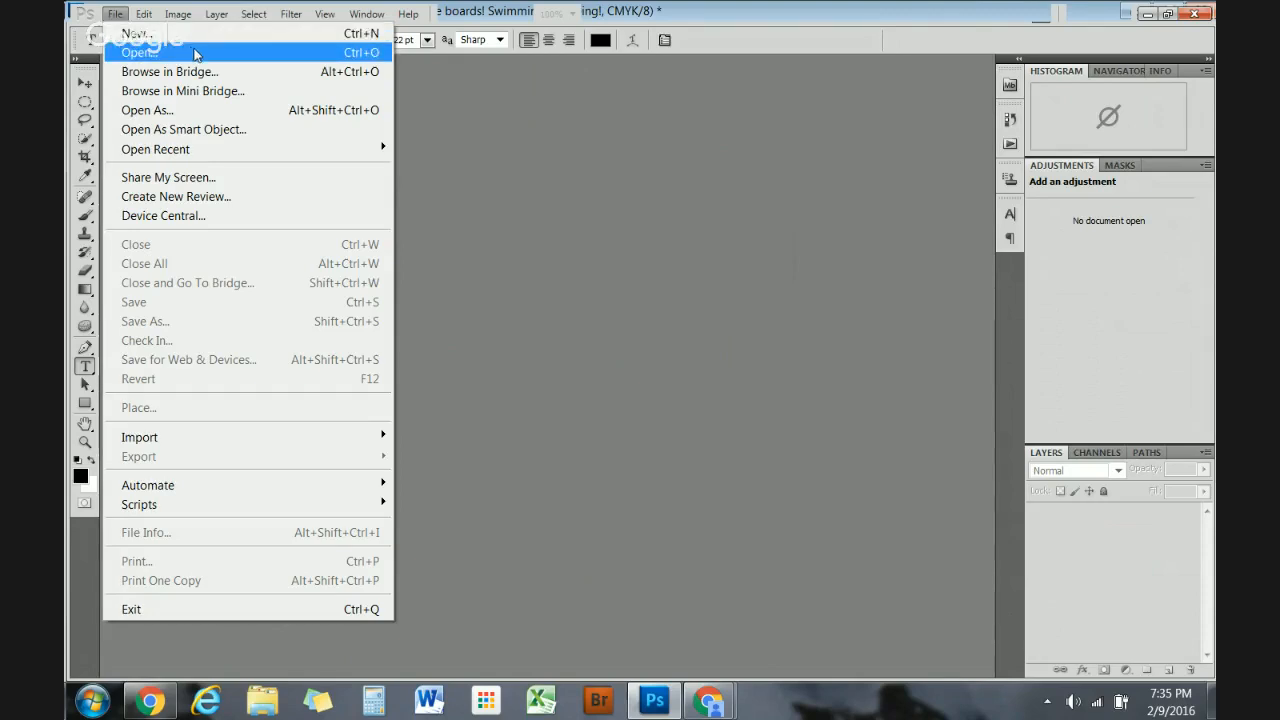
left_click(451, 160)
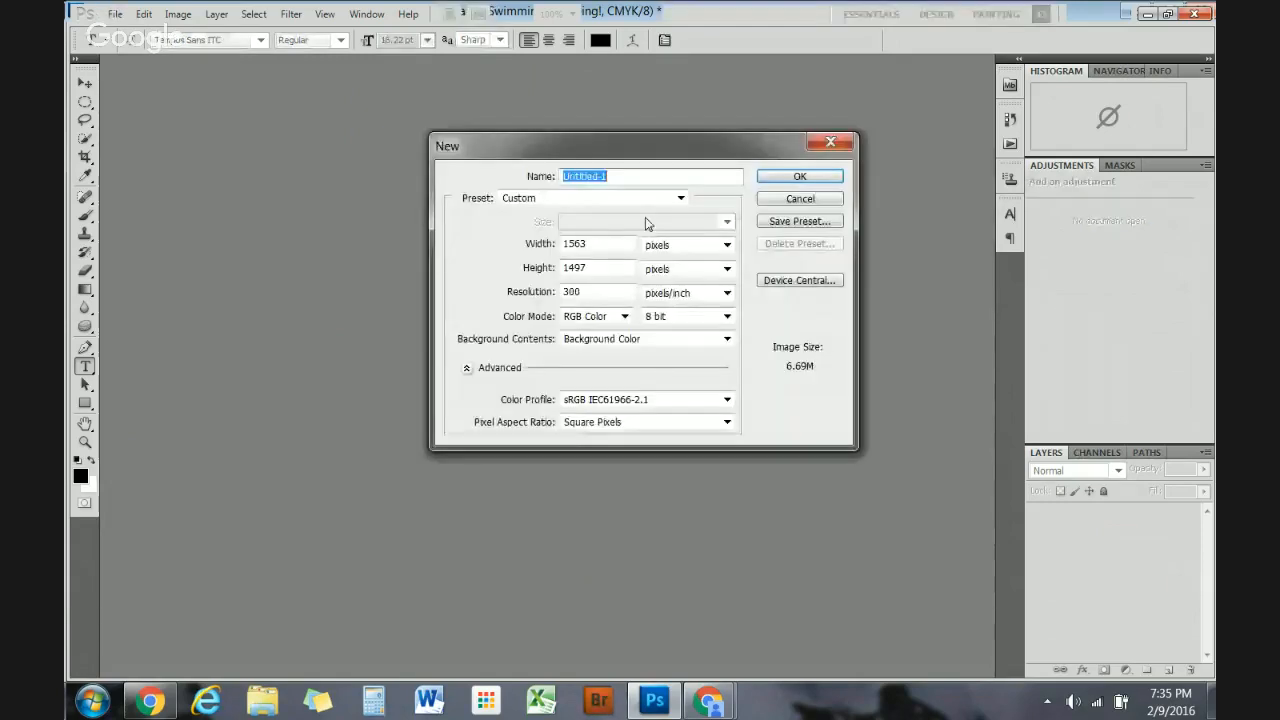
left_click(617, 200)
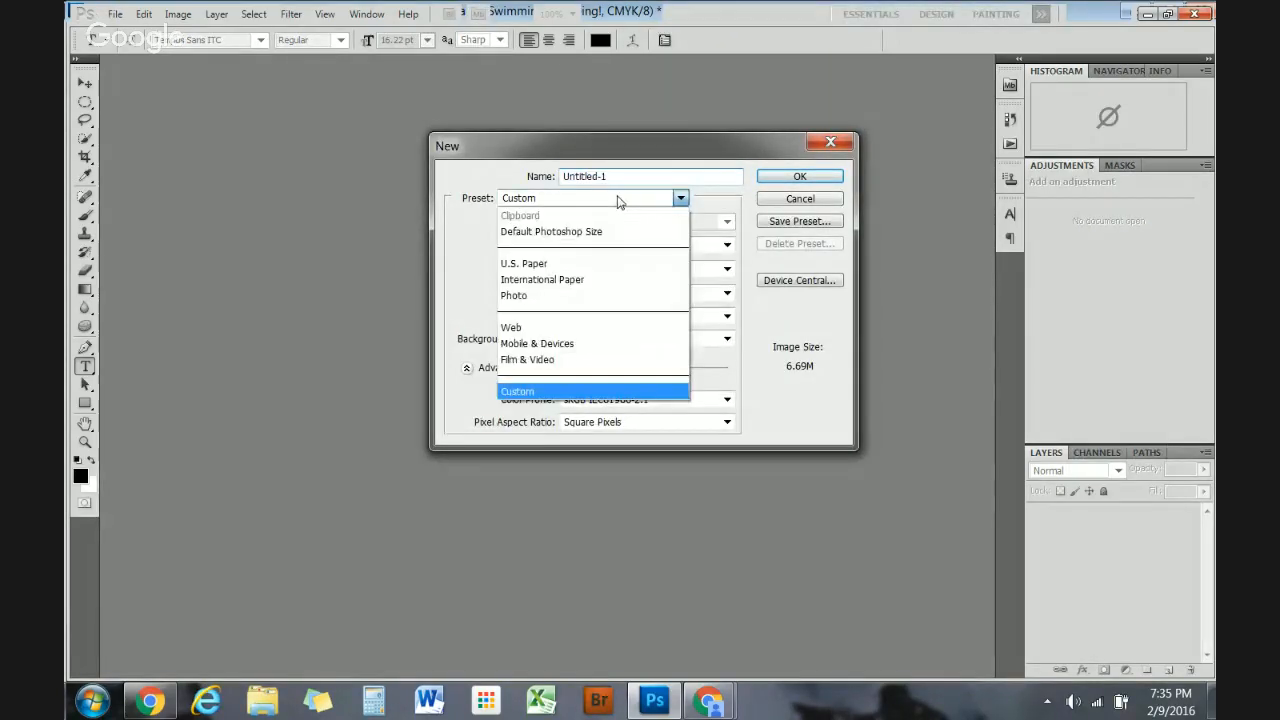
left_click(568, 265)
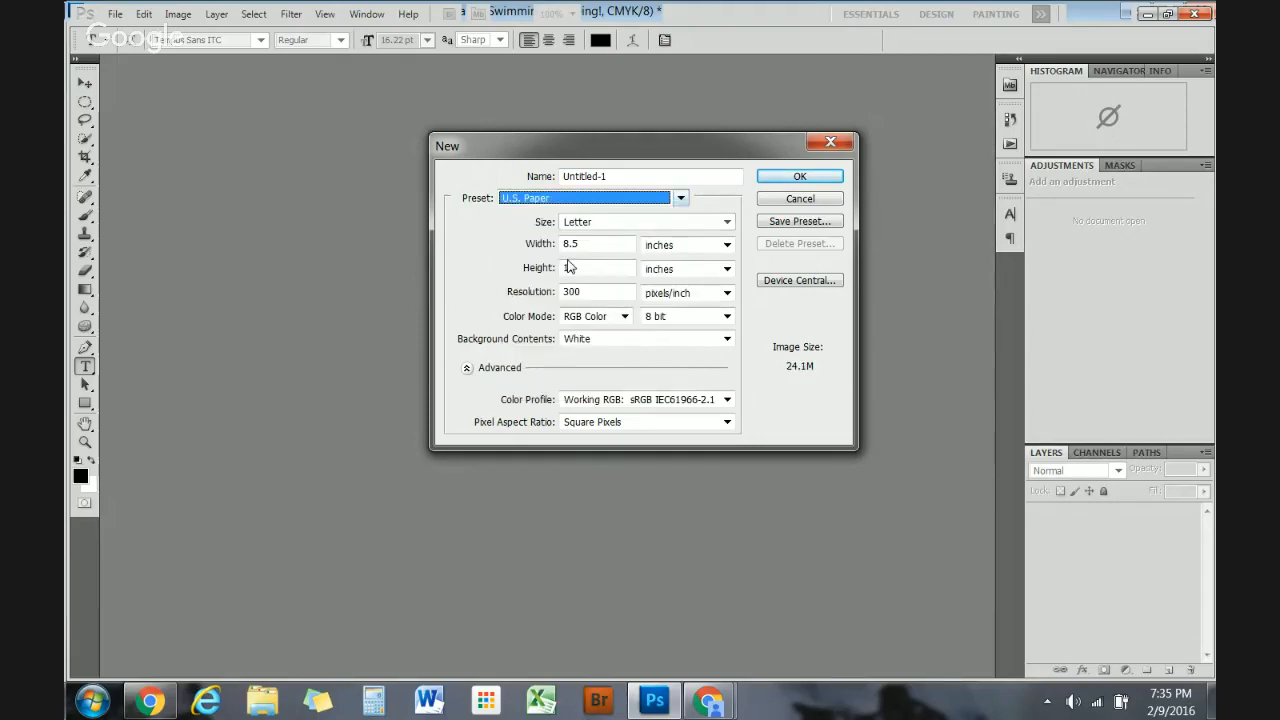
left_click(784, 201)
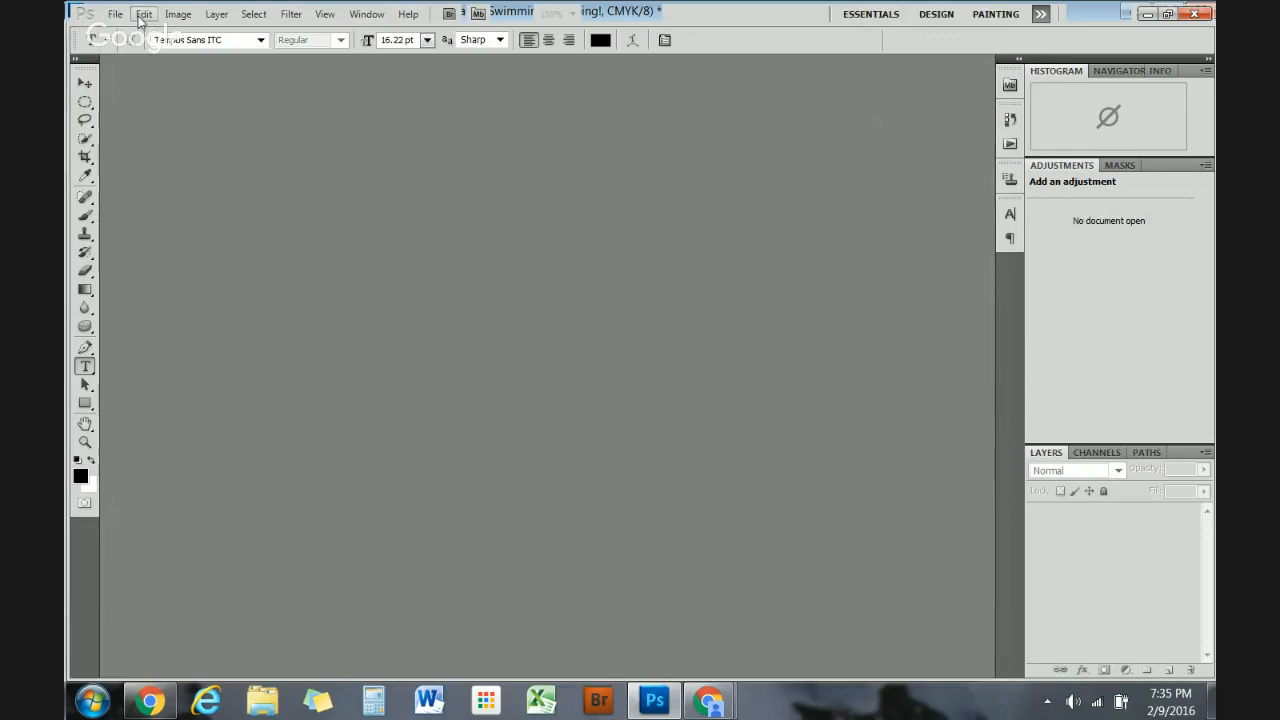
Try raising the History States to 1000 in the Performance preferences, lower the value again and cancel the preferences.
left_click(144, 14)
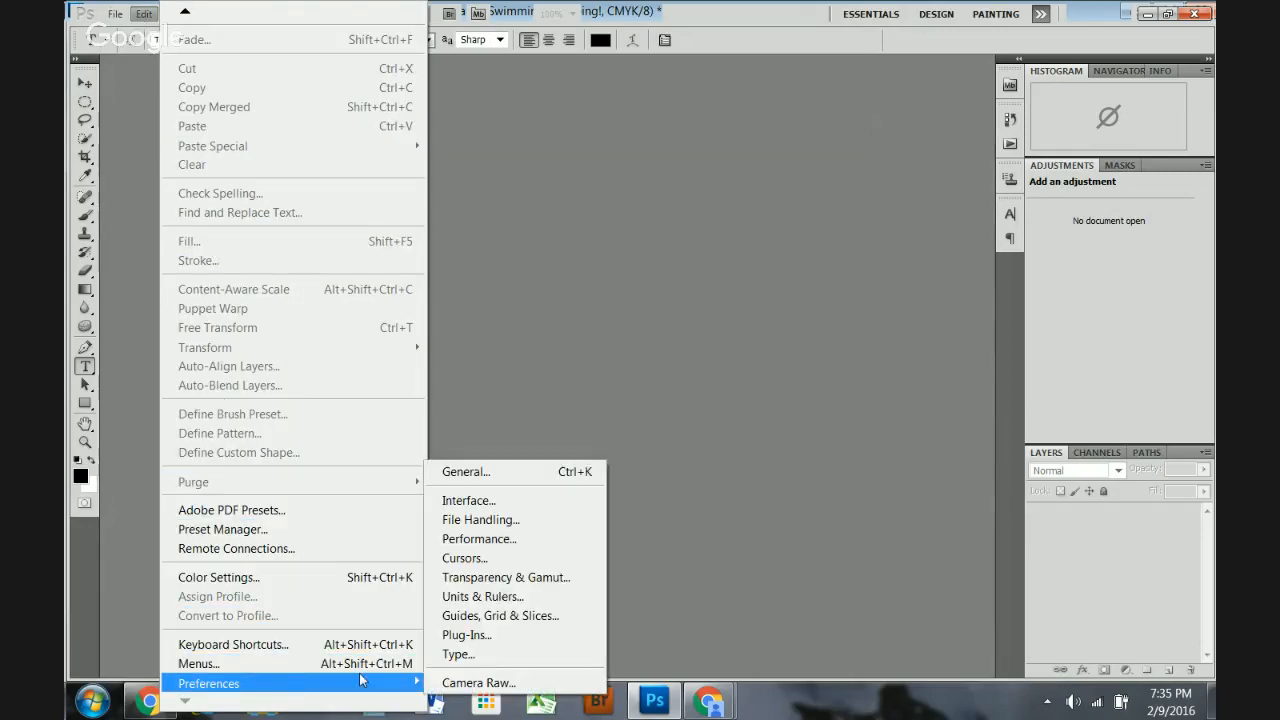
mouse_move(422, 686)
left_click(479, 476)
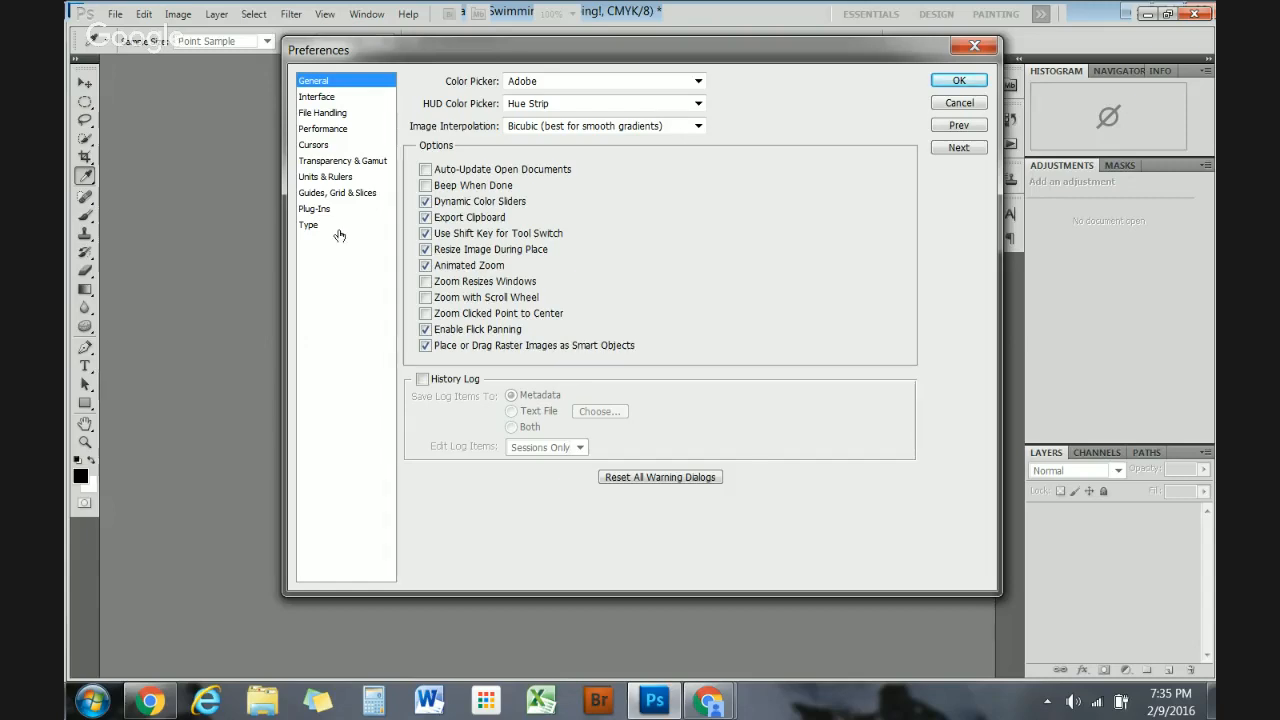
left_click(322, 131)
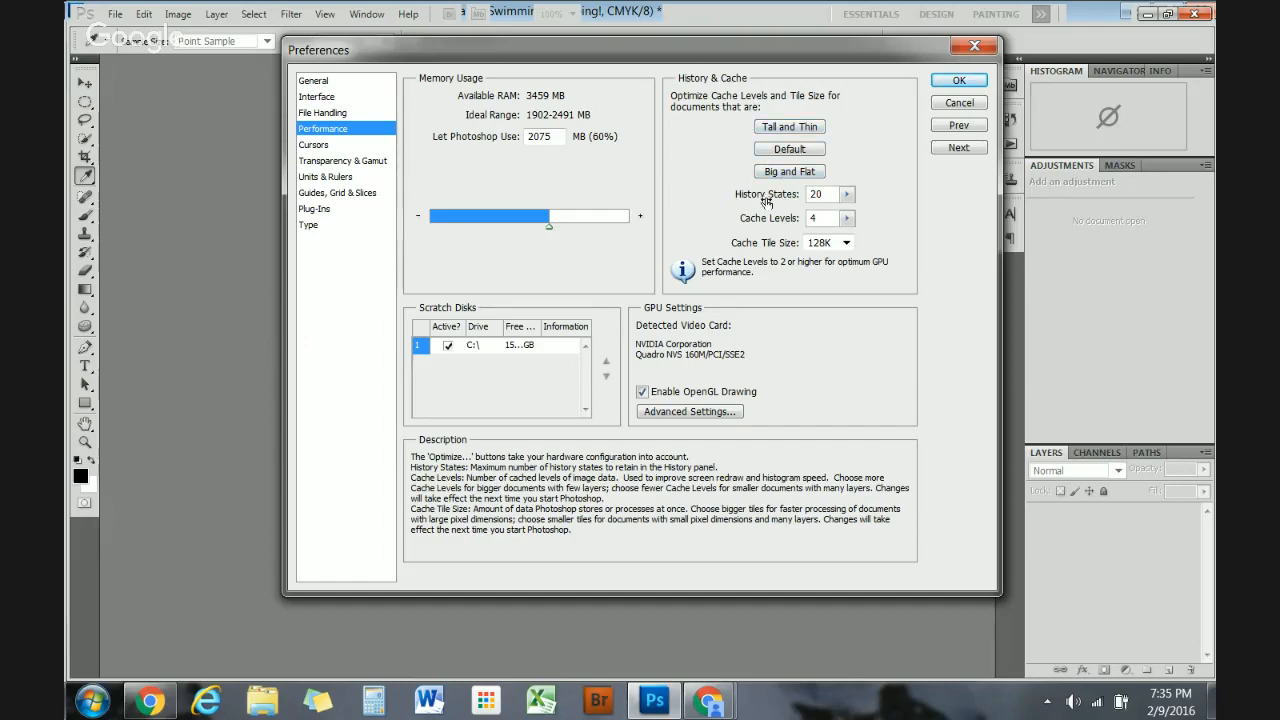
left_click(847, 196)
left_click_drag(847, 211, 932, 228)
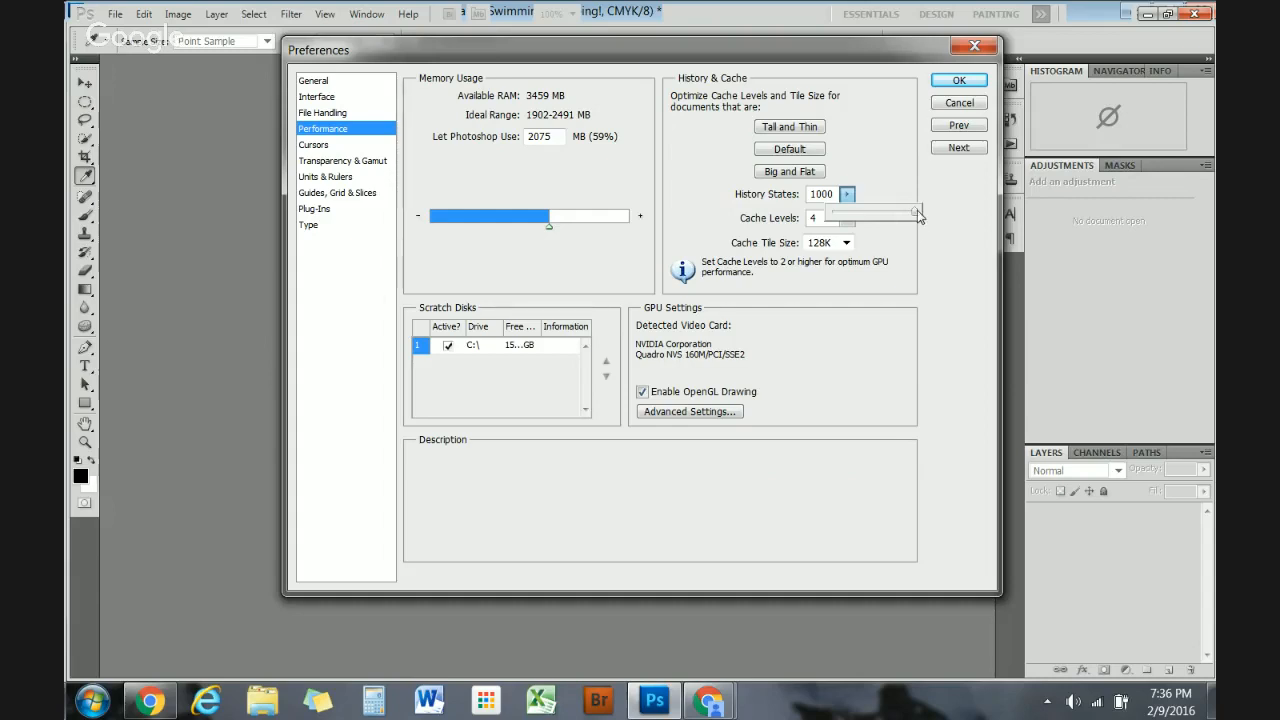
left_click_drag(917, 210, 883, 215)
left_click(952, 104)
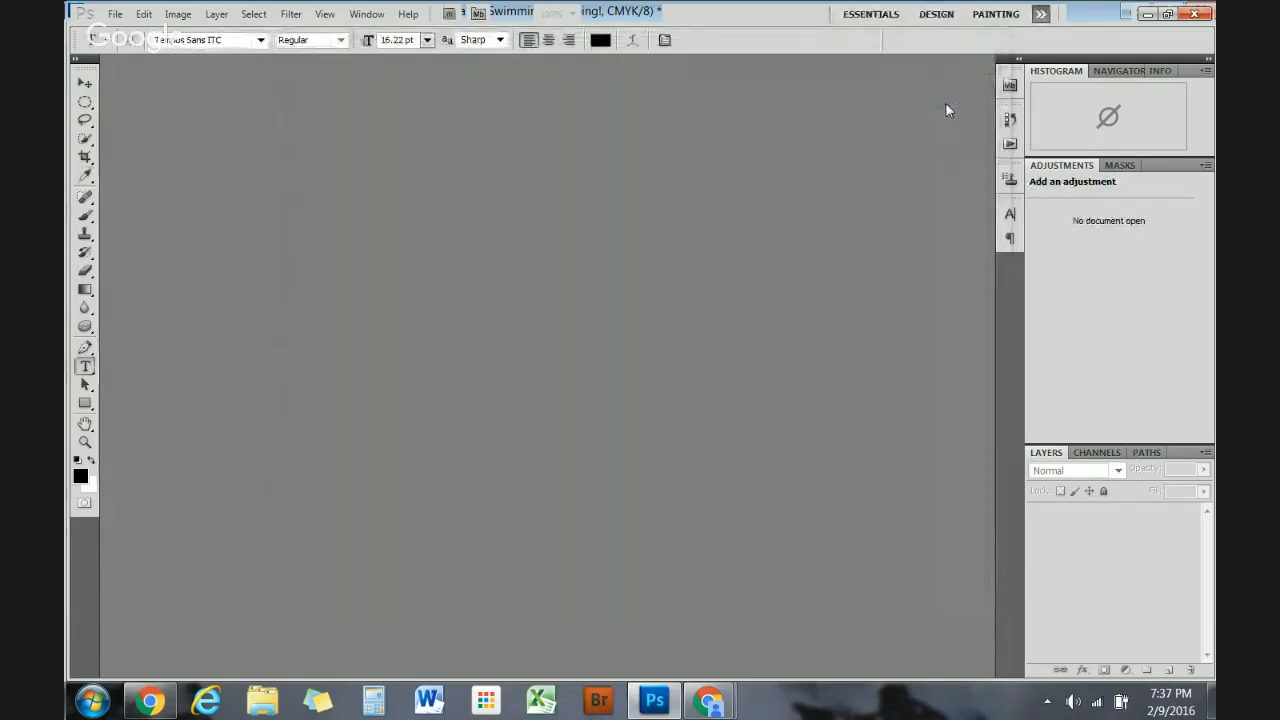